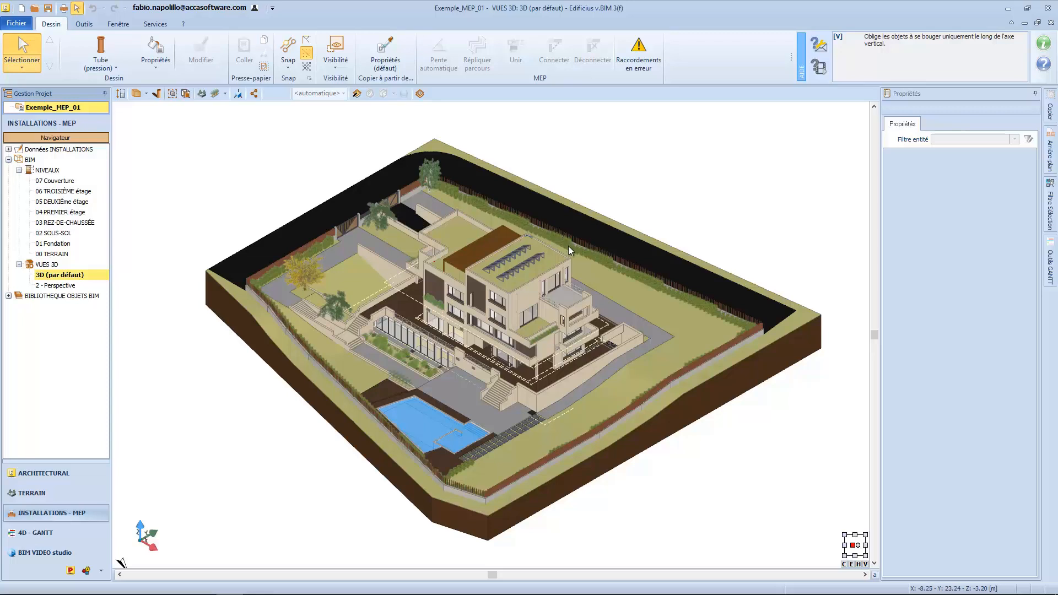
Switch from the MEP installations environment to the architectural one and review the 3D view's visibility options in both
click(336, 65)
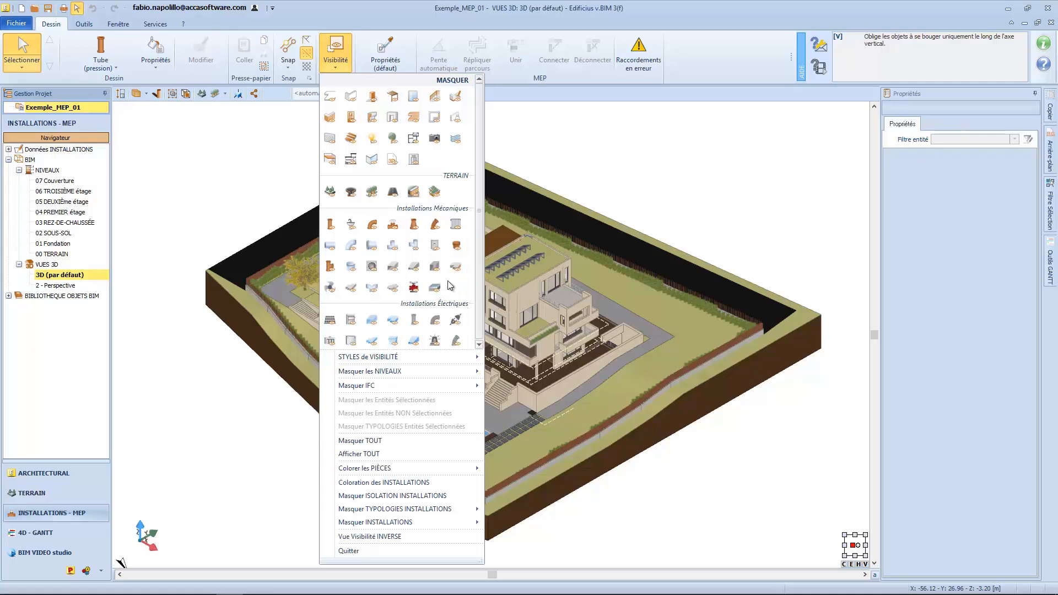
click(339, 64)
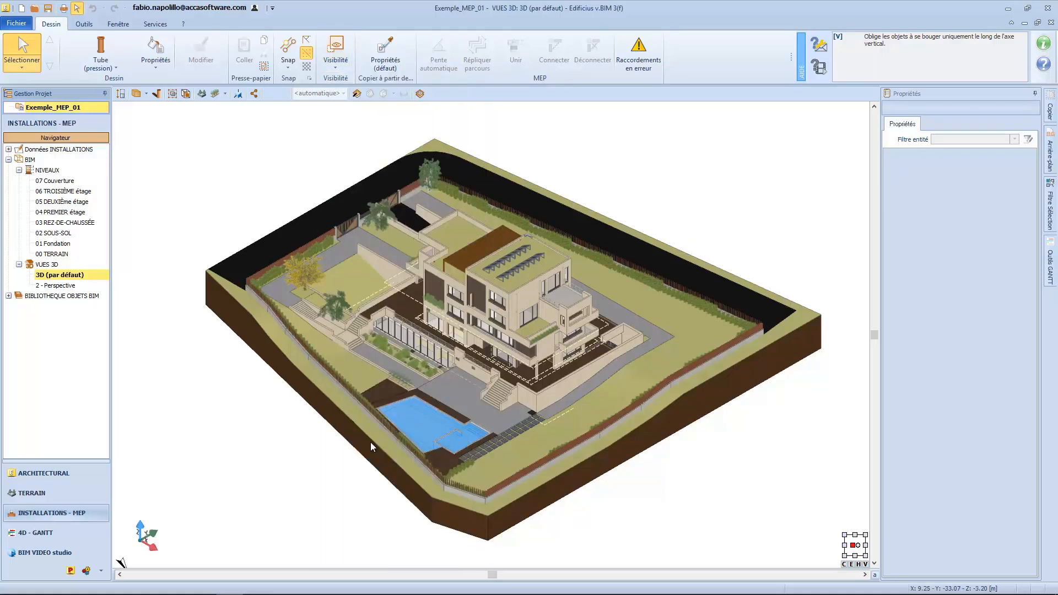
click(44, 473)
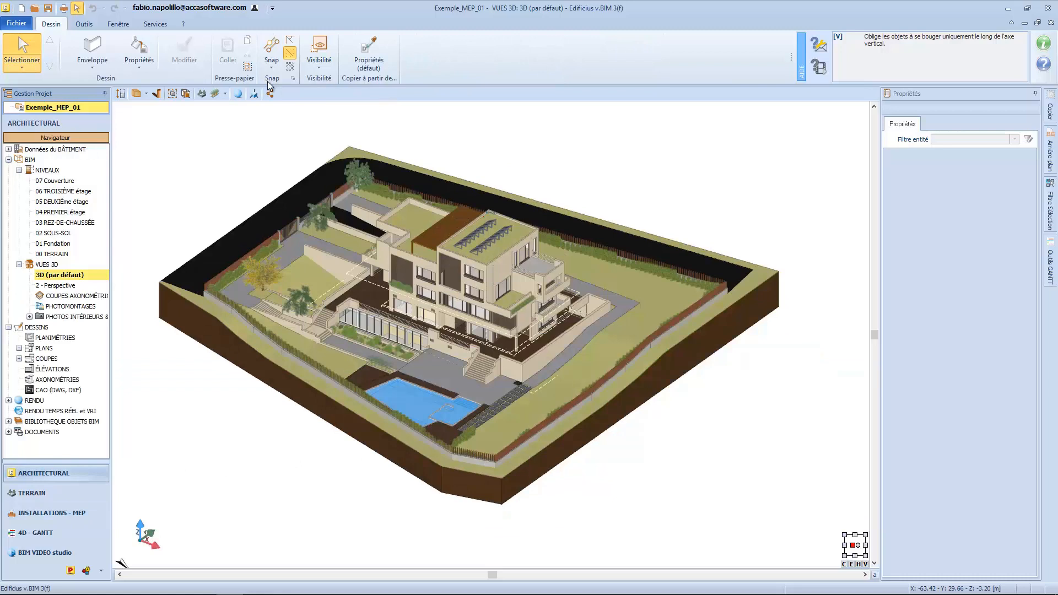
click(320, 62)
click(325, 71)
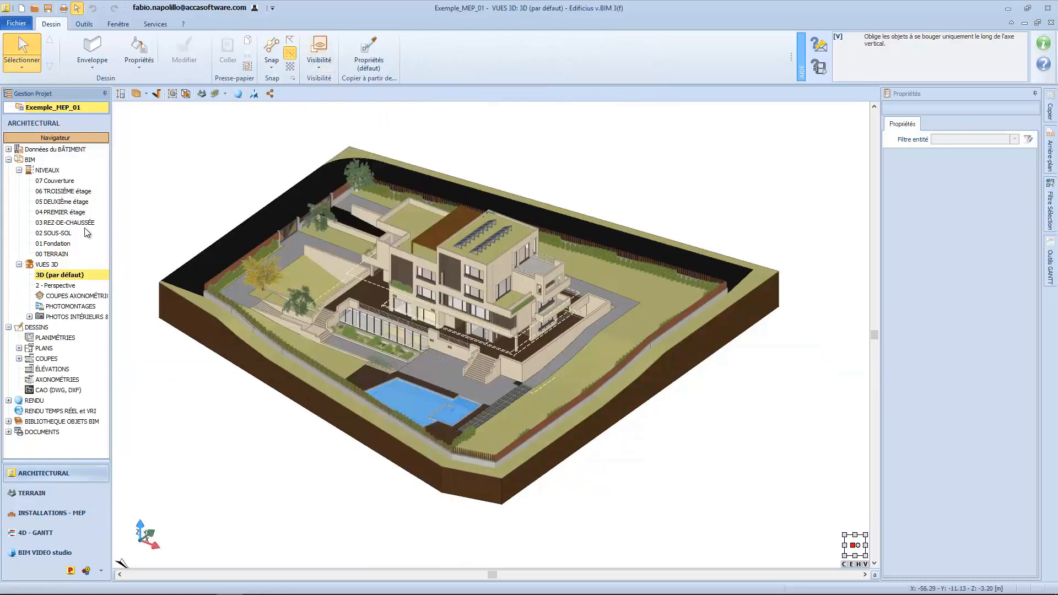
Open the REZ-DE-CHAUSSÉE level plan and examine which visibility options it offers
click(69, 222)
click(321, 64)
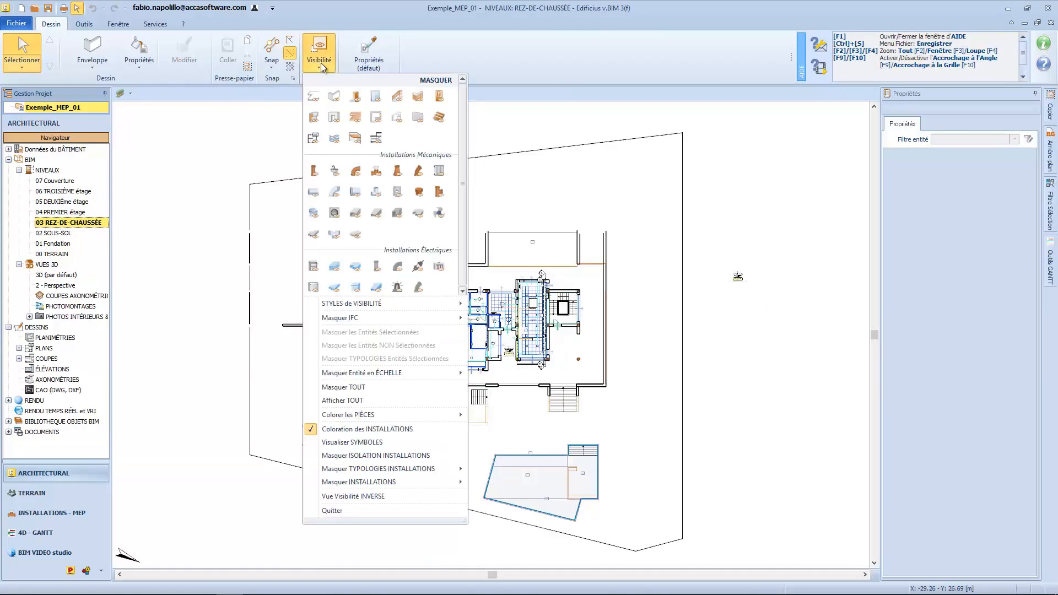
click(321, 68)
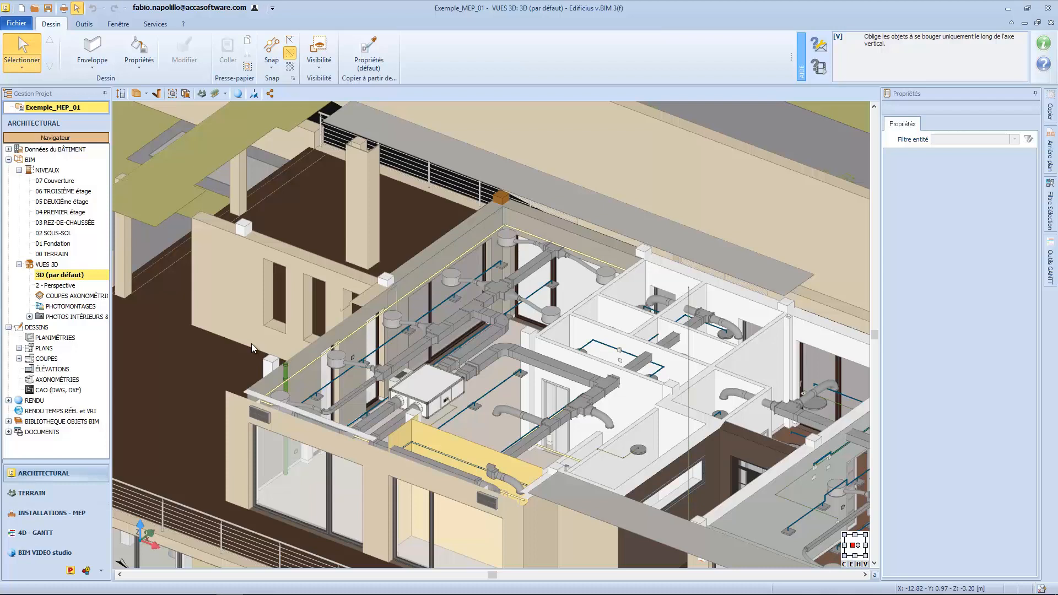
Inspect the properties of the heat recovery unit among the ceiling ducts, and try hiding the Appareil entity type
click(437, 386)
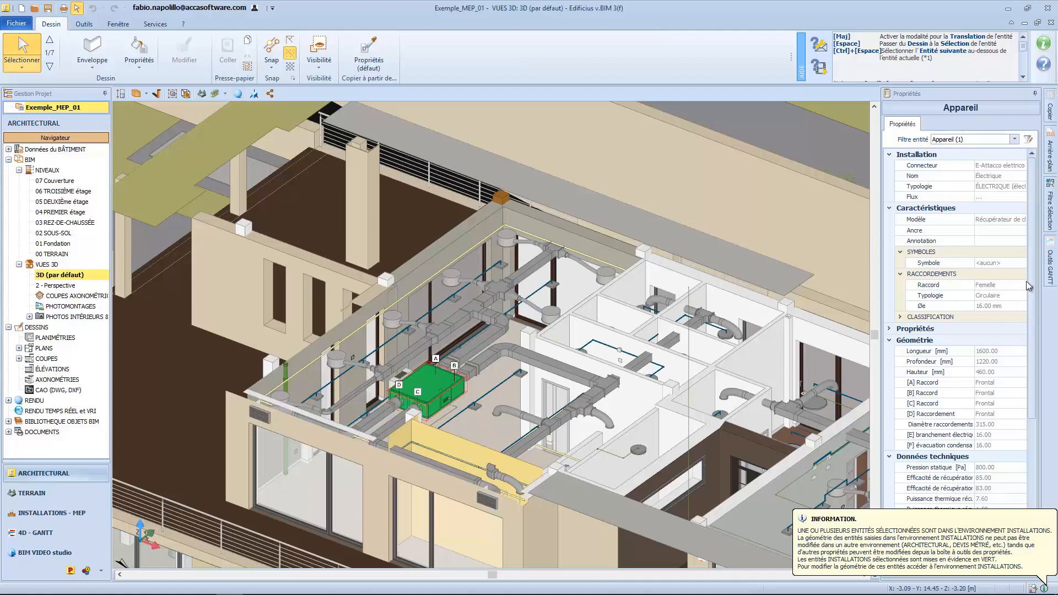
drag(1031, 280, 1025, 214)
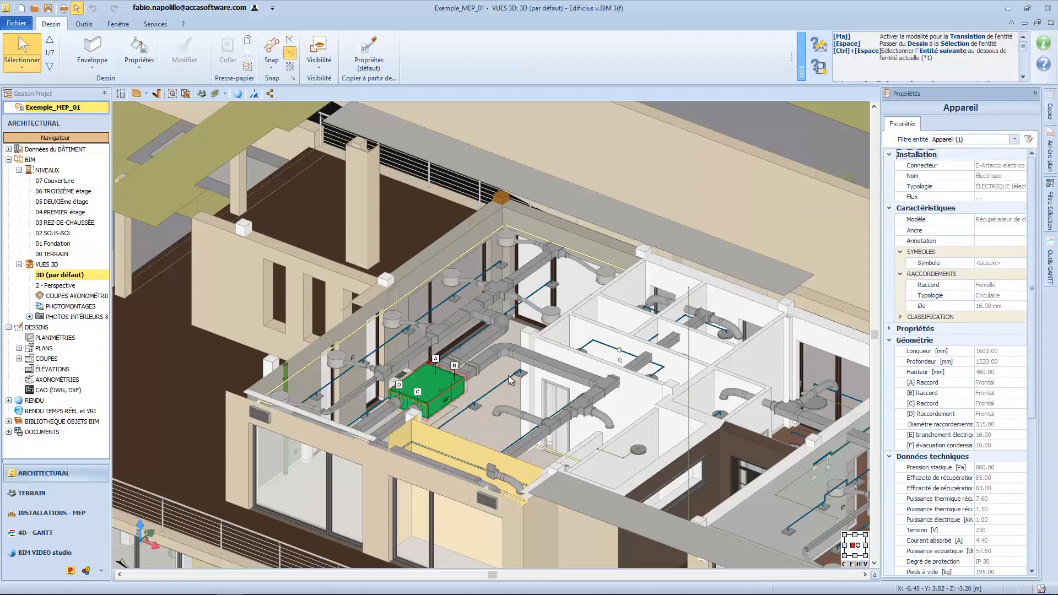
click(329, 69)
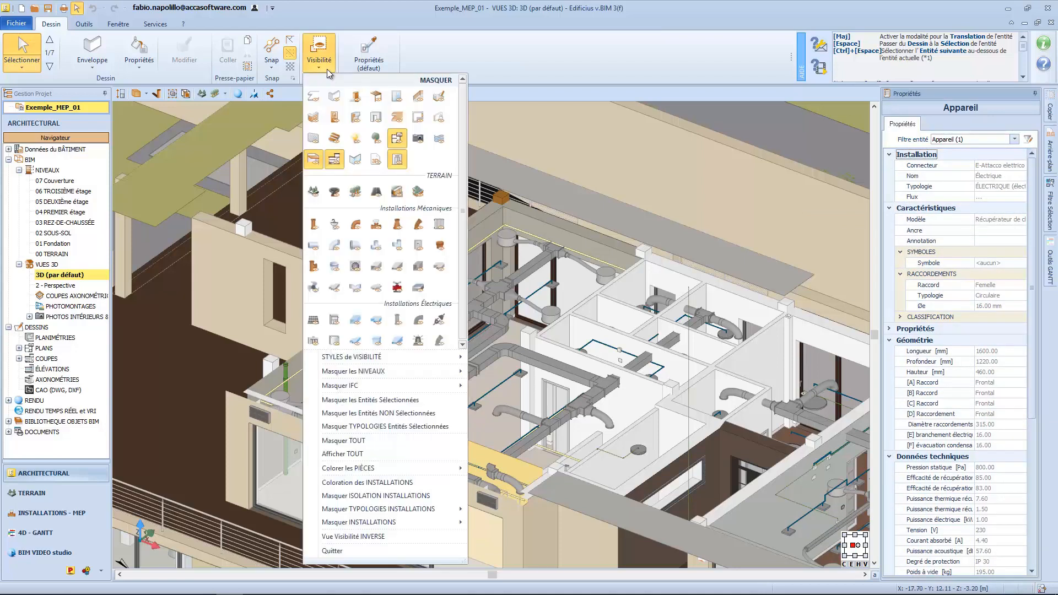
click(421, 247)
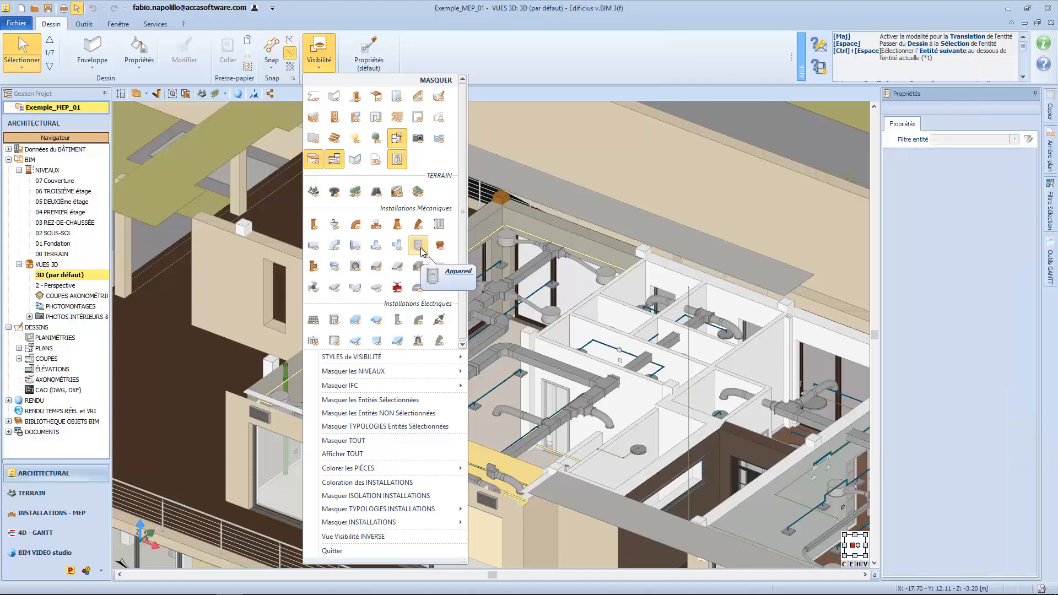
click(313, 73)
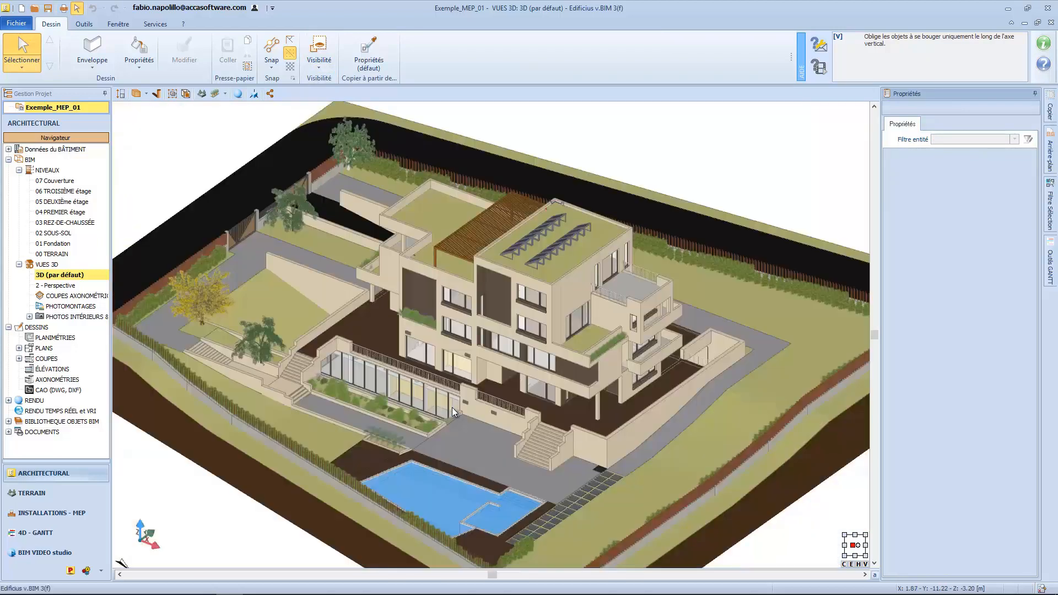
Try to change the description of visibility style 06, Seulement installations, to "Seulement installations MEP"
click(320, 67)
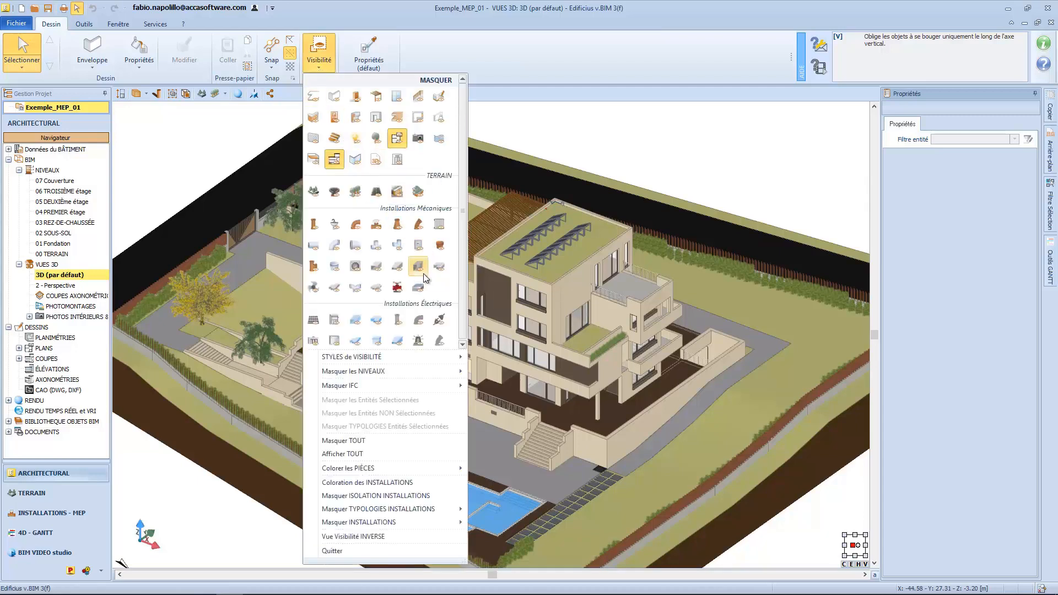
mouse_move(411, 360)
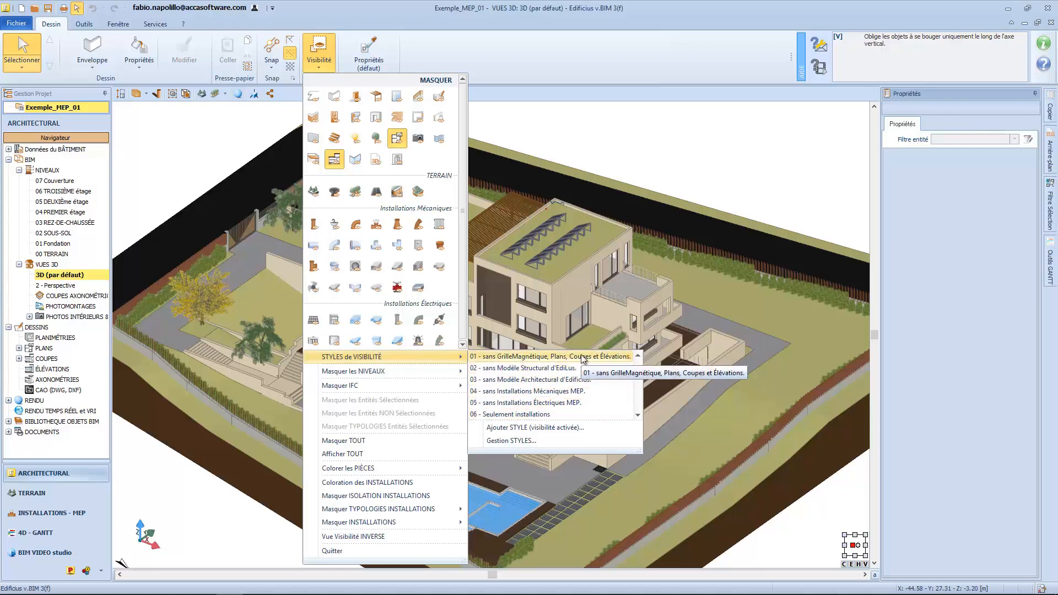
click(510, 440)
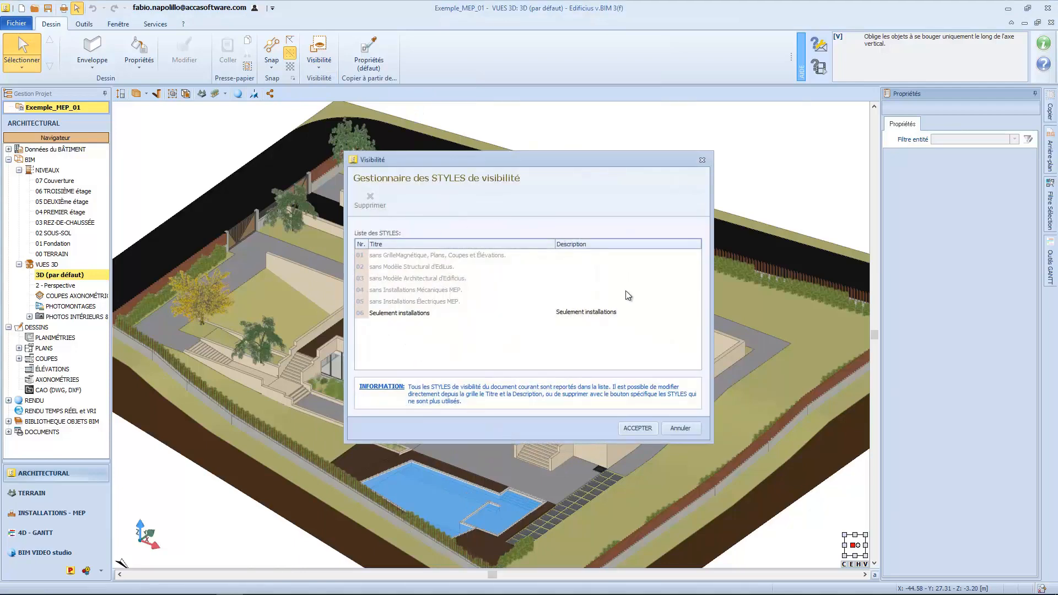
click(631, 312)
click(631, 312)
click(576, 343)
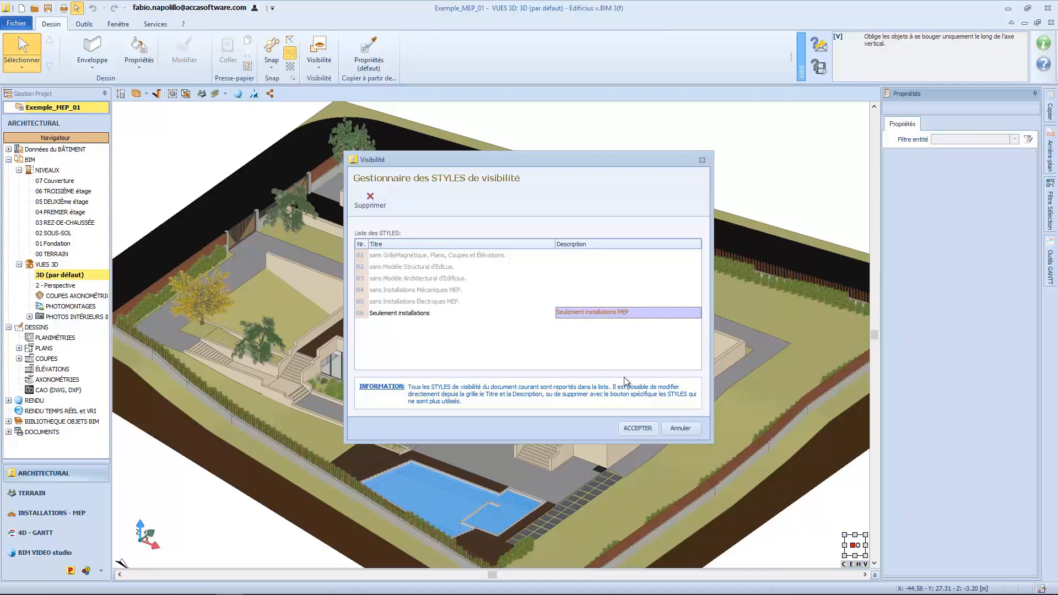
click(666, 431)
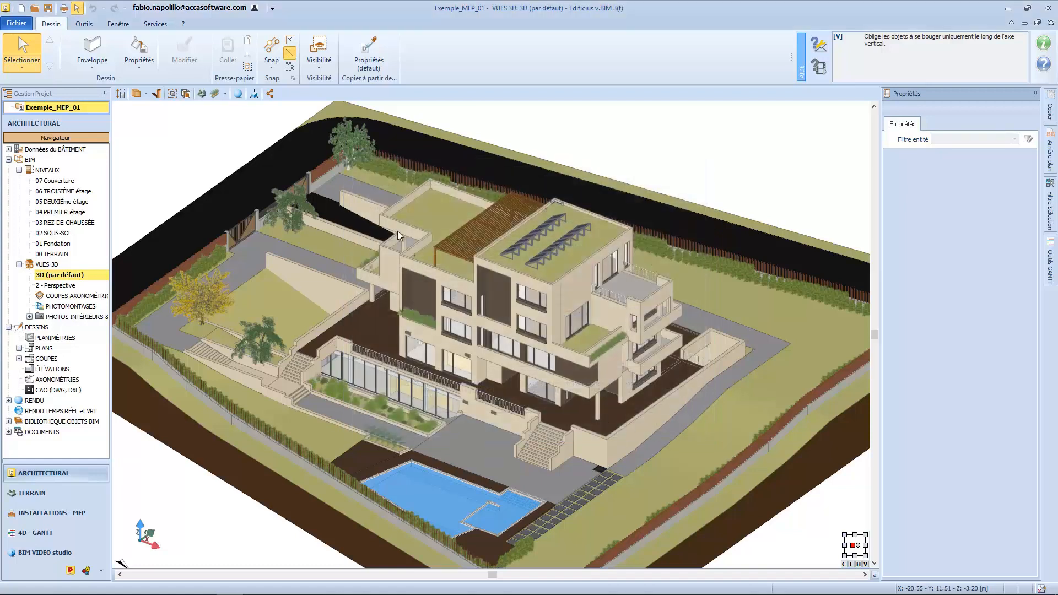
Save the current visibility as a style titled "Sans IFC, plans, coupes" with the description "Masque tous les modèles IFC, les plans et les coupes"
click(319, 65)
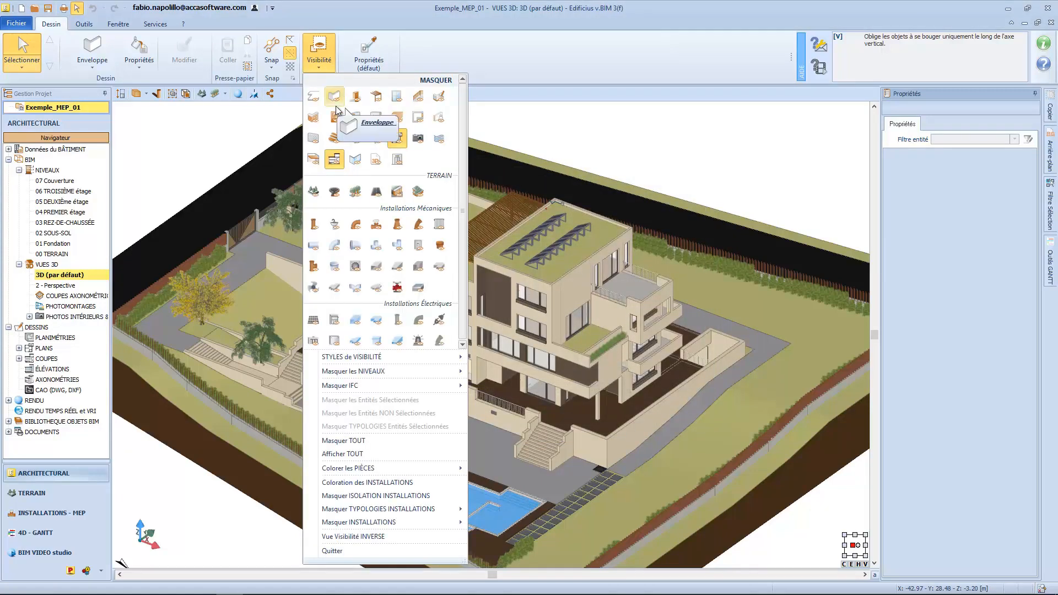
mouse_move(374, 358)
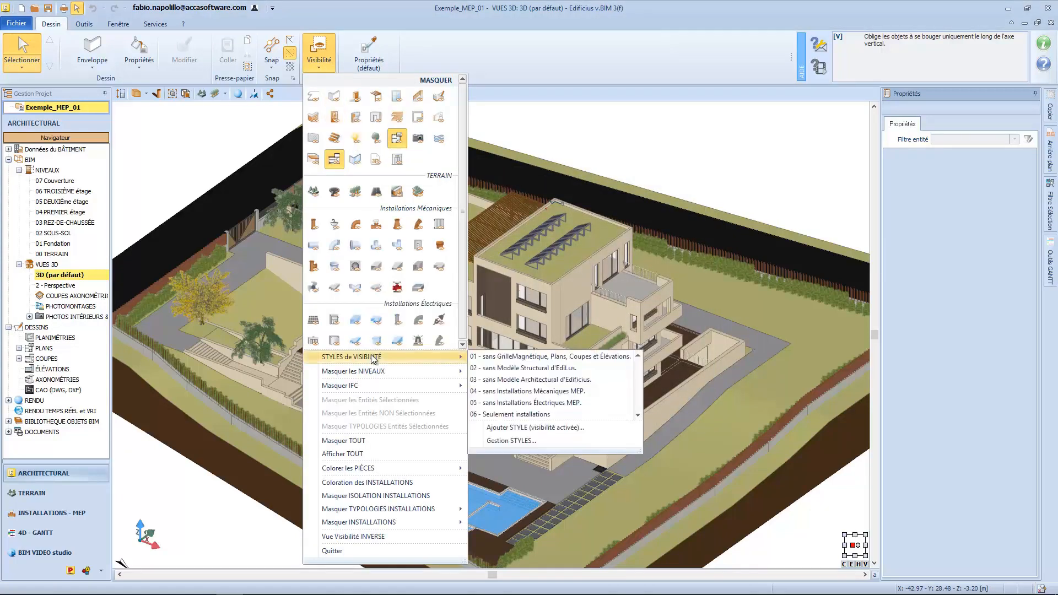
click(550, 430)
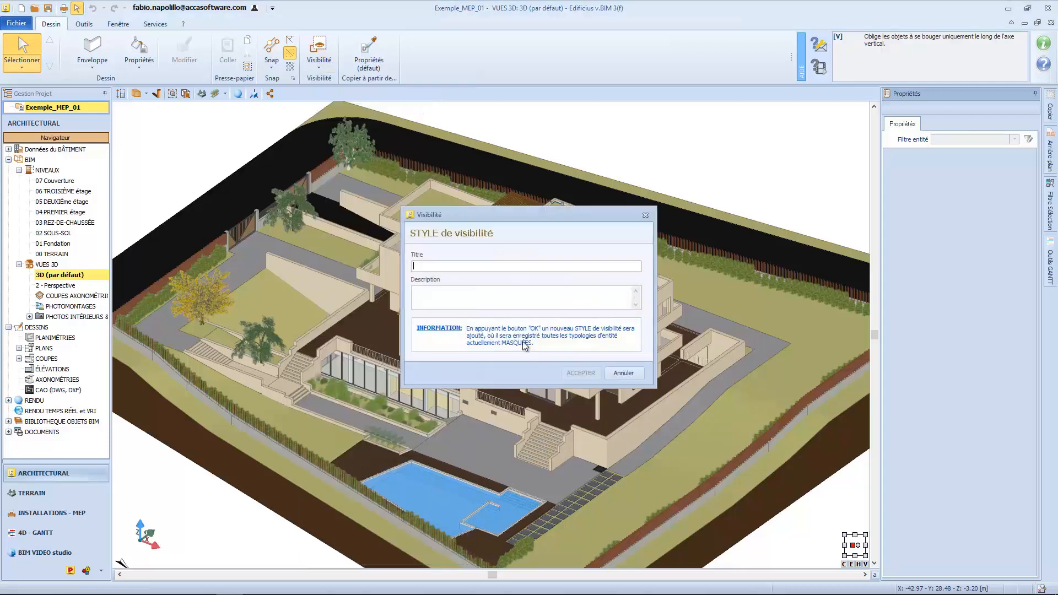
text(Sans IFC, plans, coupes)
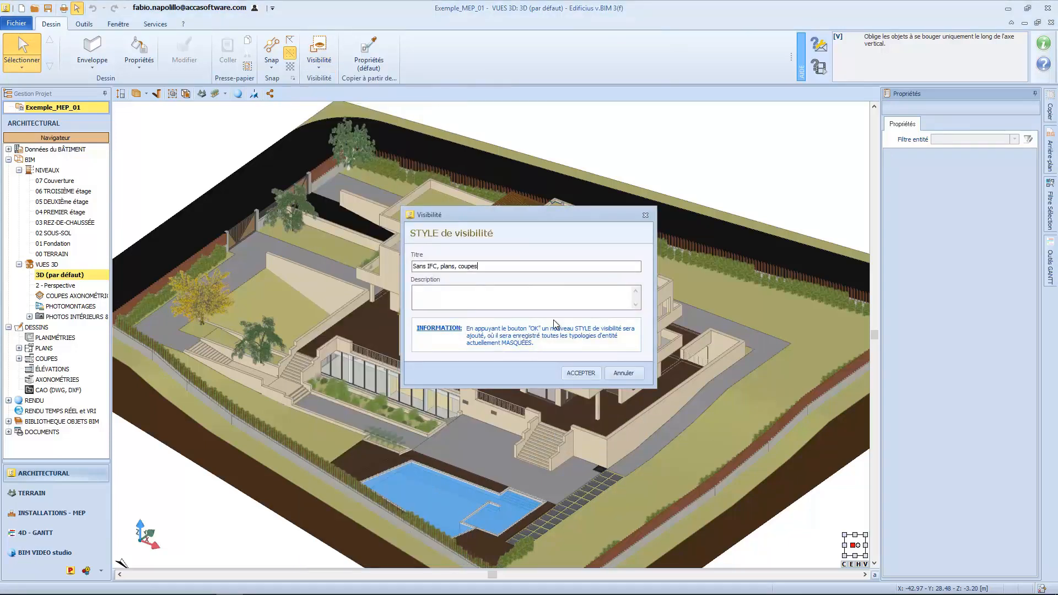
click(509, 297)
text(Masque tous les modèles IFC, les plans et les coupes)
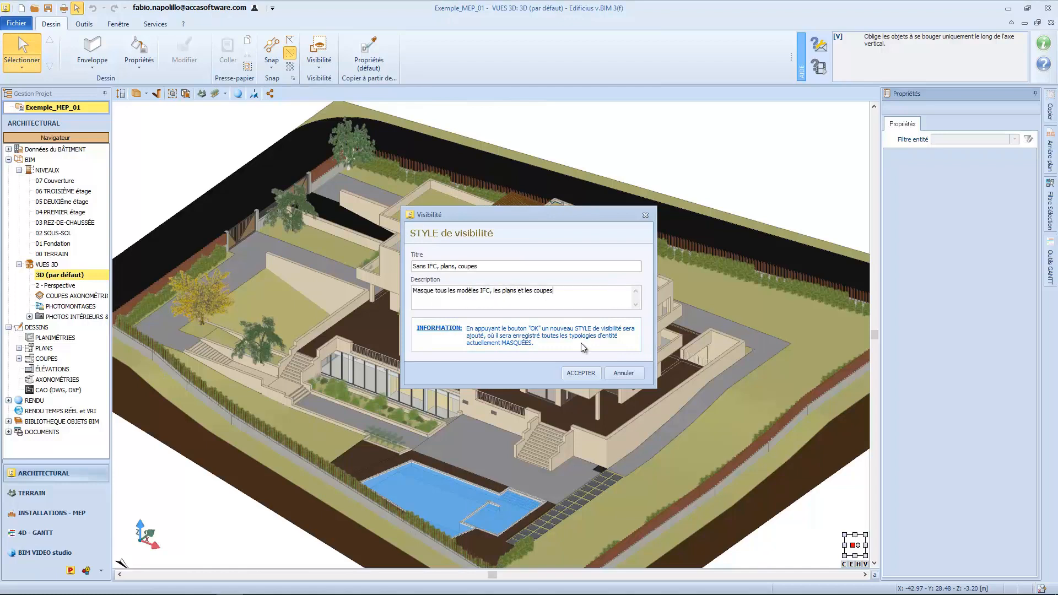
click(583, 373)
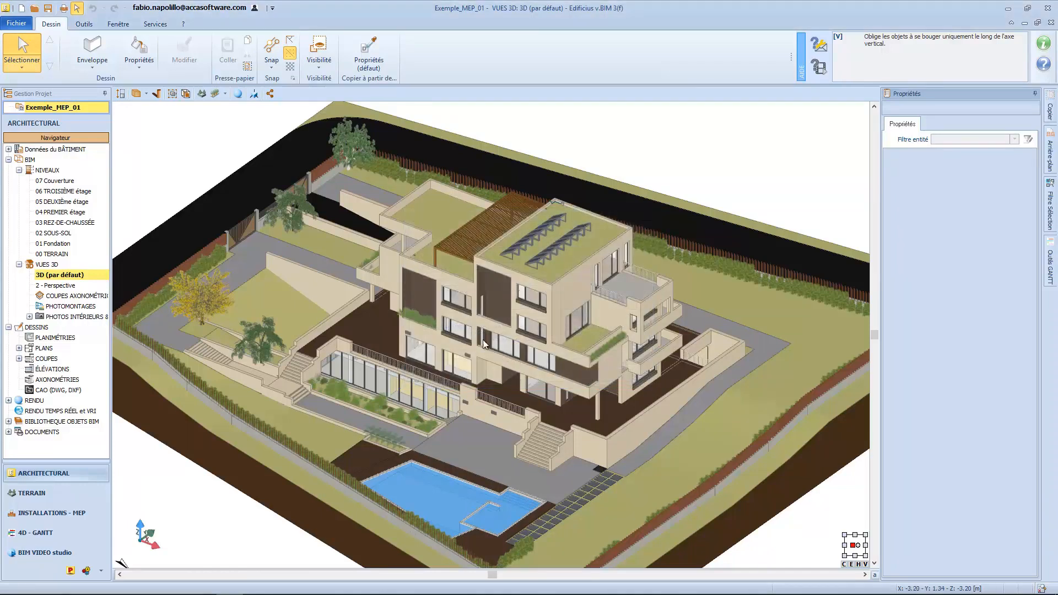
Show all entities in the 3D view and reapply the visibility style "07 - Sans IFC, plans, coupes"
click(318, 55)
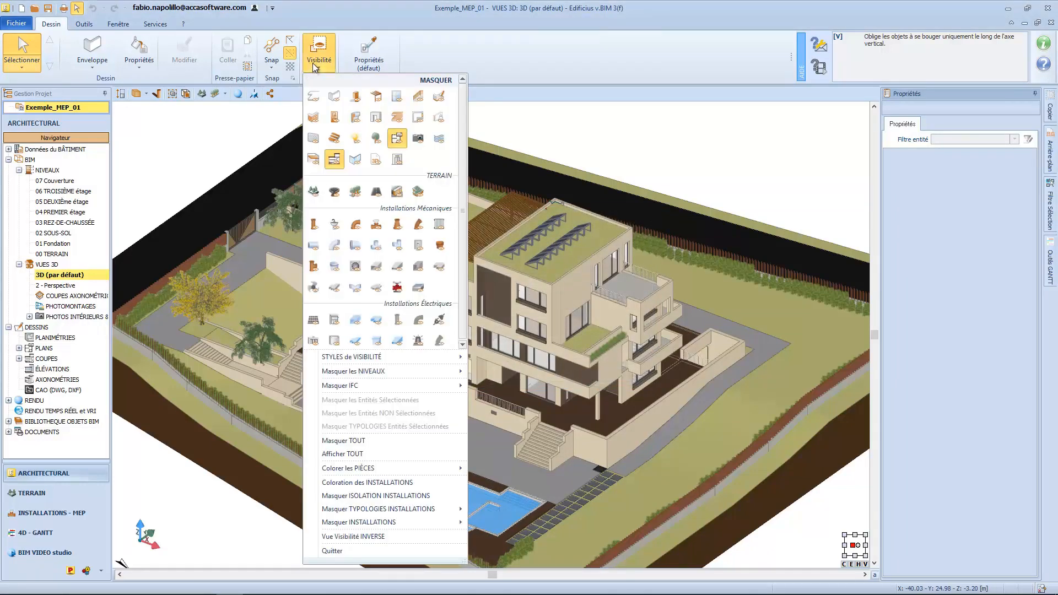
click(347, 453)
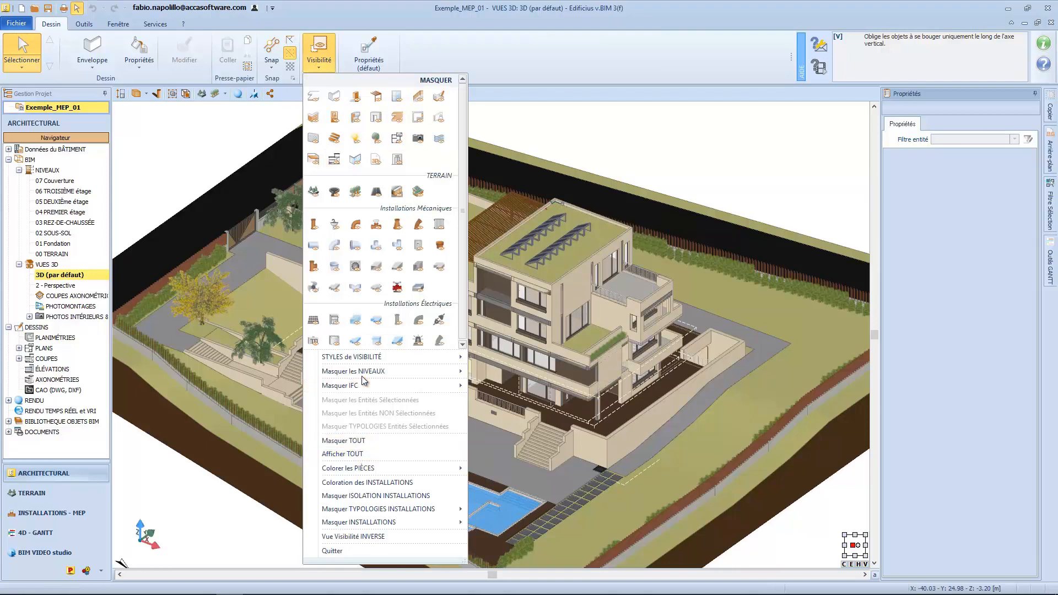
click(319, 60)
click(319, 60)
mouse_move(389, 355)
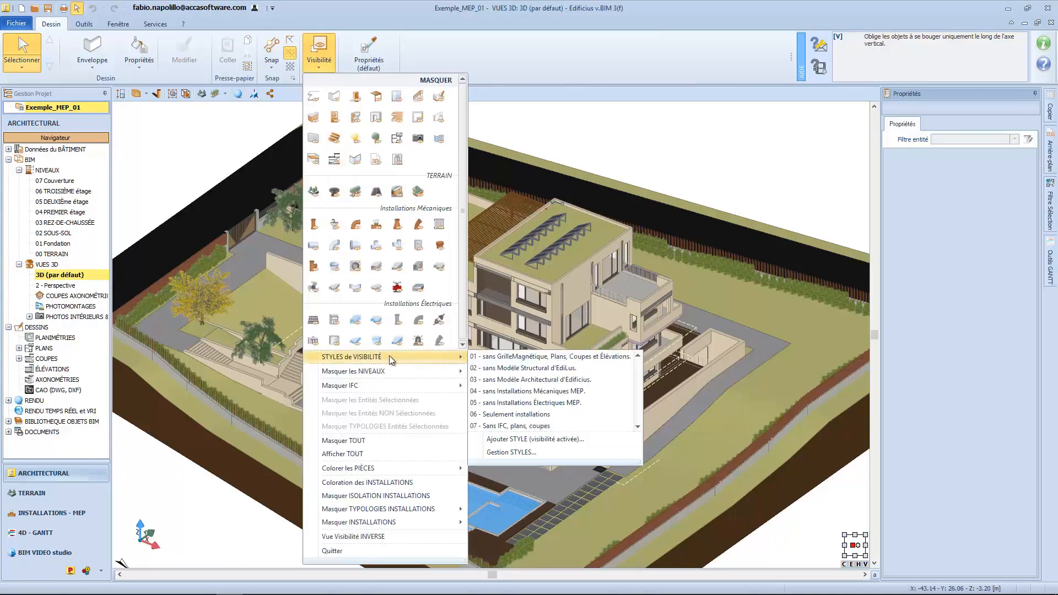
click(520, 425)
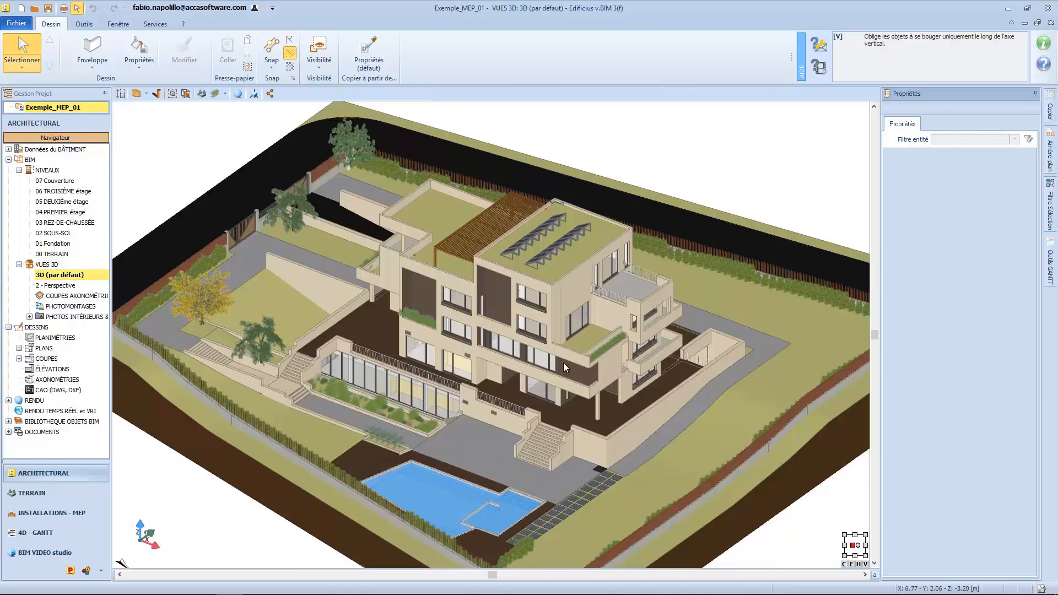
Hide the Couverture, TROISIÈME étage, DEUXIÈME étage and PREMIER étage levels in the 3D view
click(319, 70)
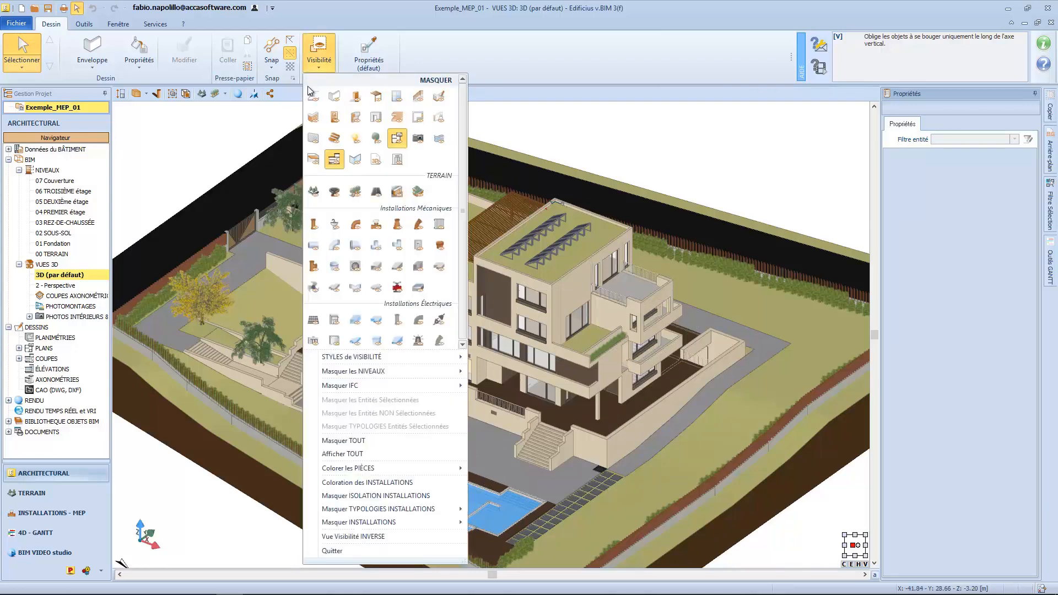
mouse_move(323, 378)
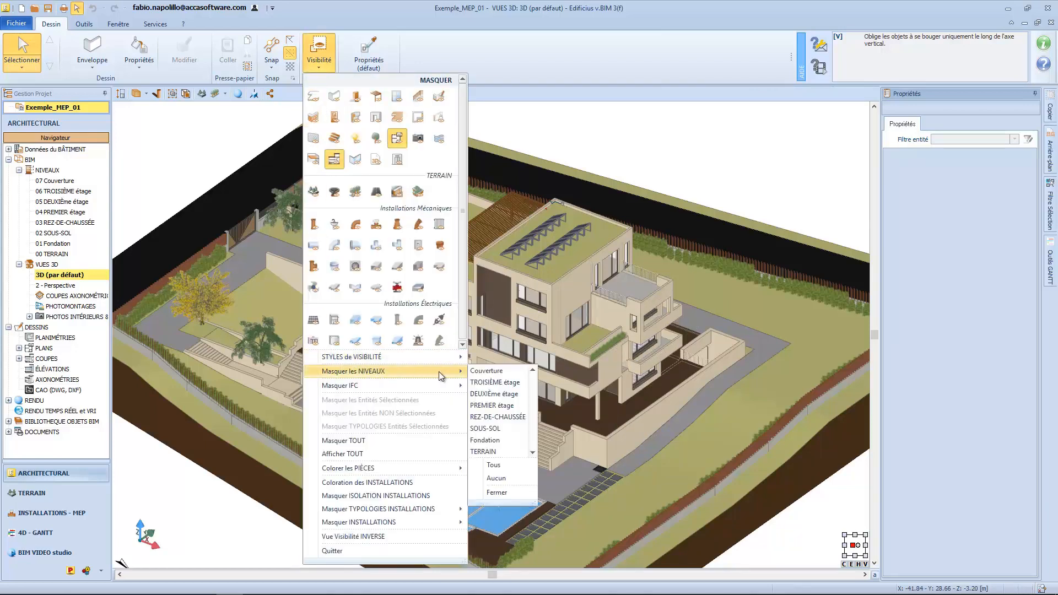
click(485, 370)
click(488, 382)
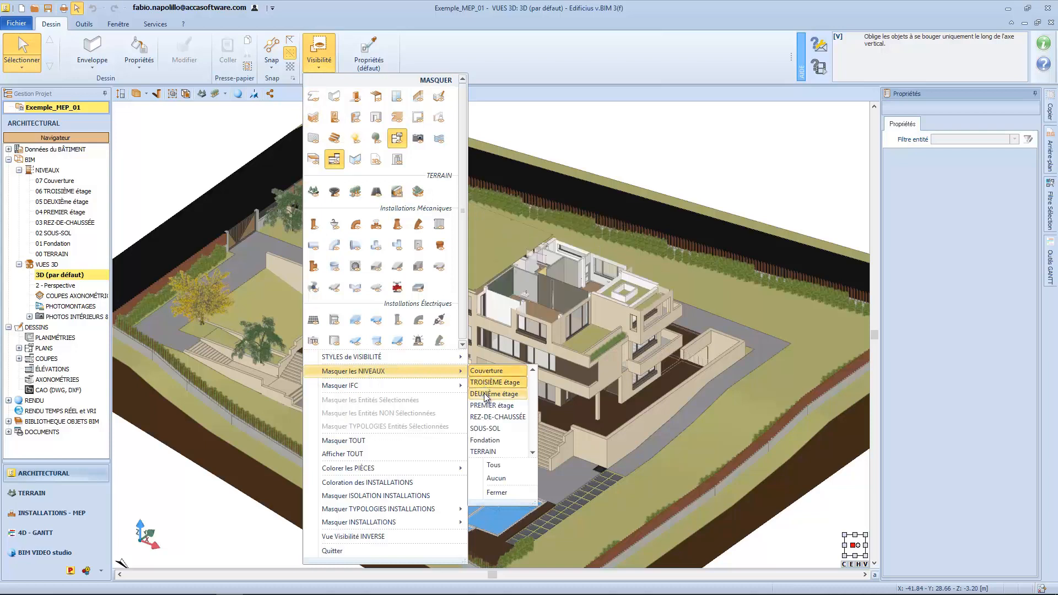
click(487, 395)
click(484, 406)
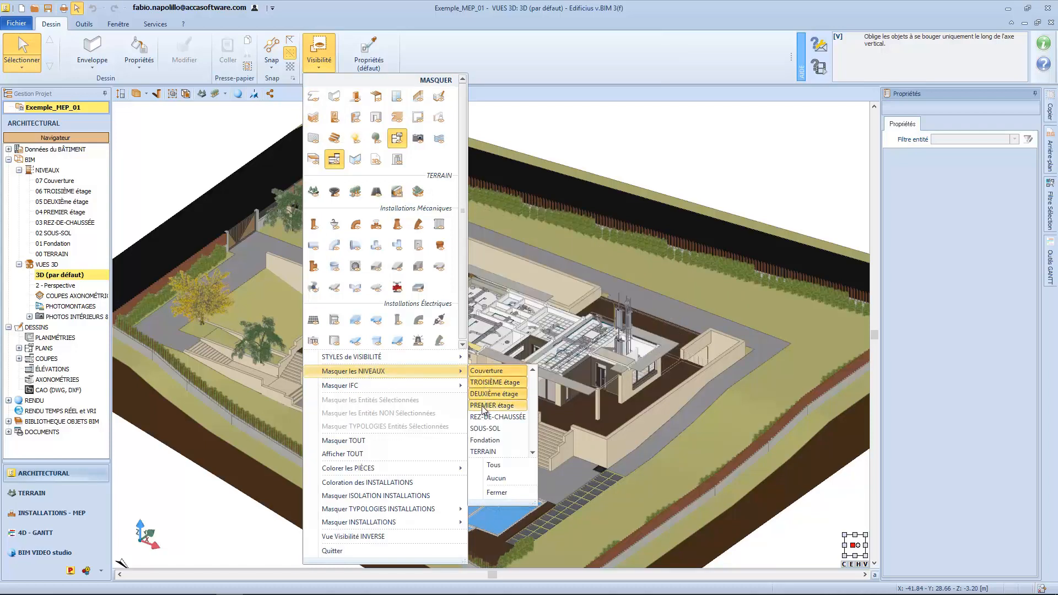
click(321, 63)
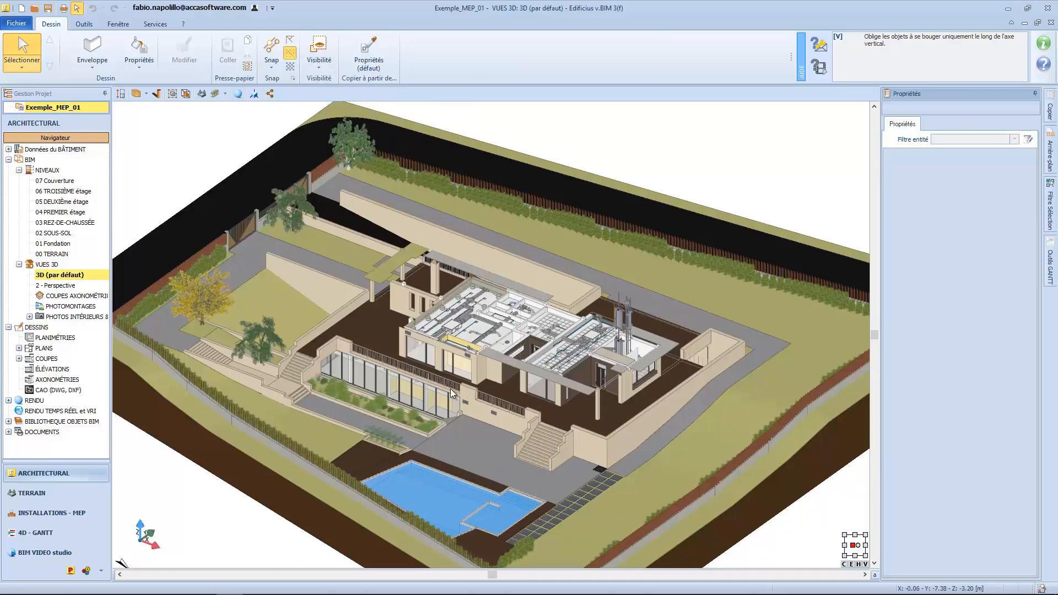
Open the 03 REZ-DE-CHAUSSÉE level plan and bring up its visibility options
double_click(66, 222)
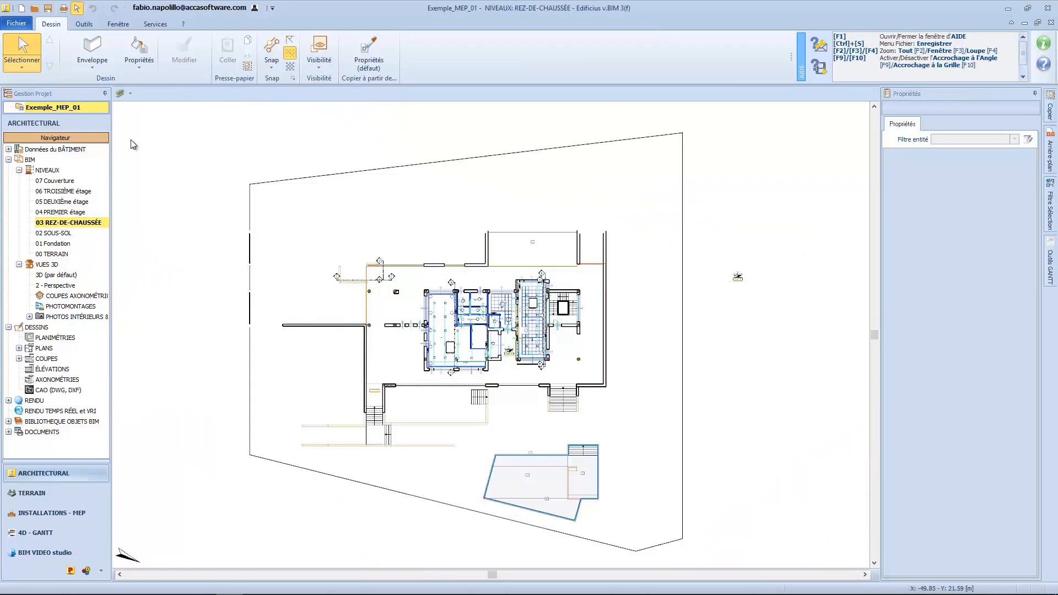
click(318, 60)
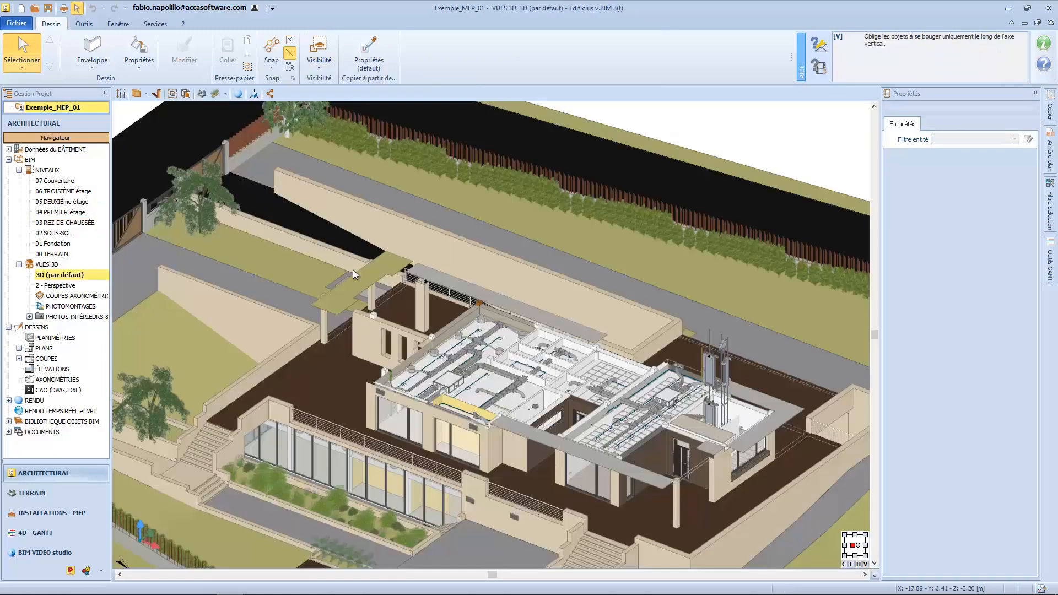
Set none of the IFC objects as hidden in the 3D view and reset all of them as hidden
click(310, 67)
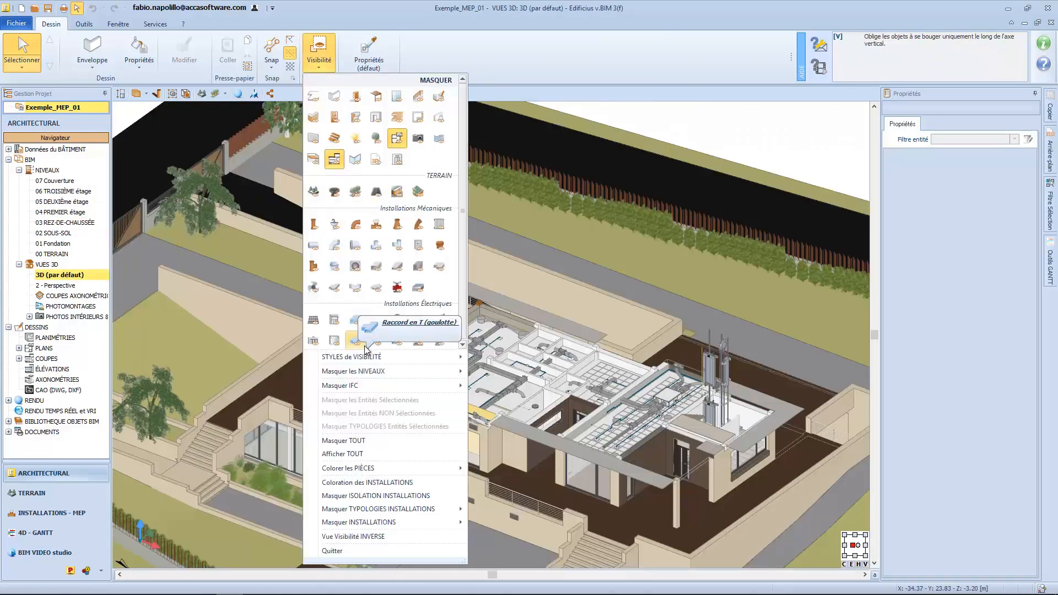
mouse_move(383, 385)
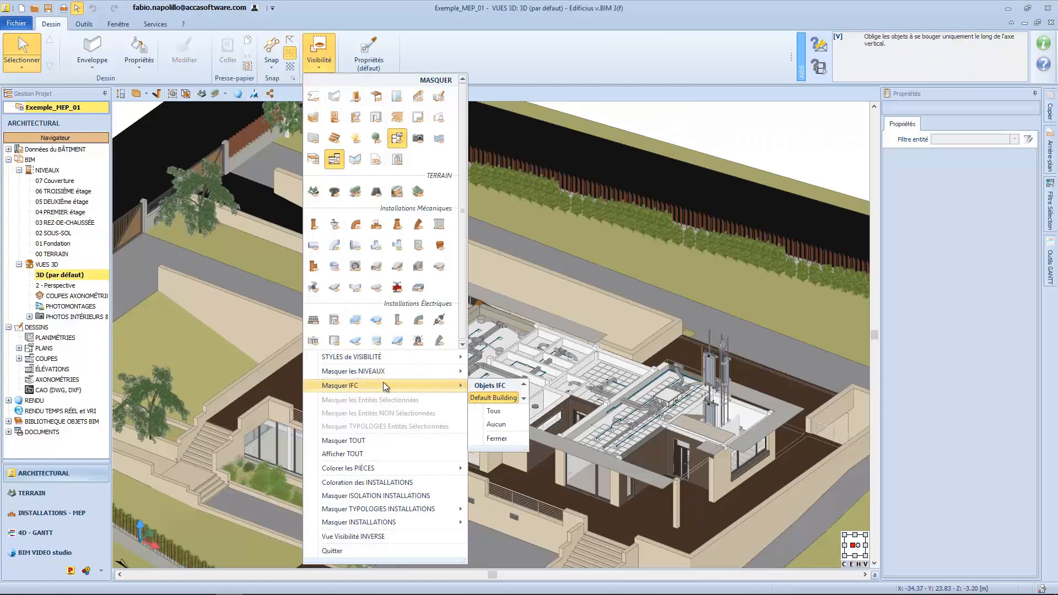
click(495, 426)
click(494, 414)
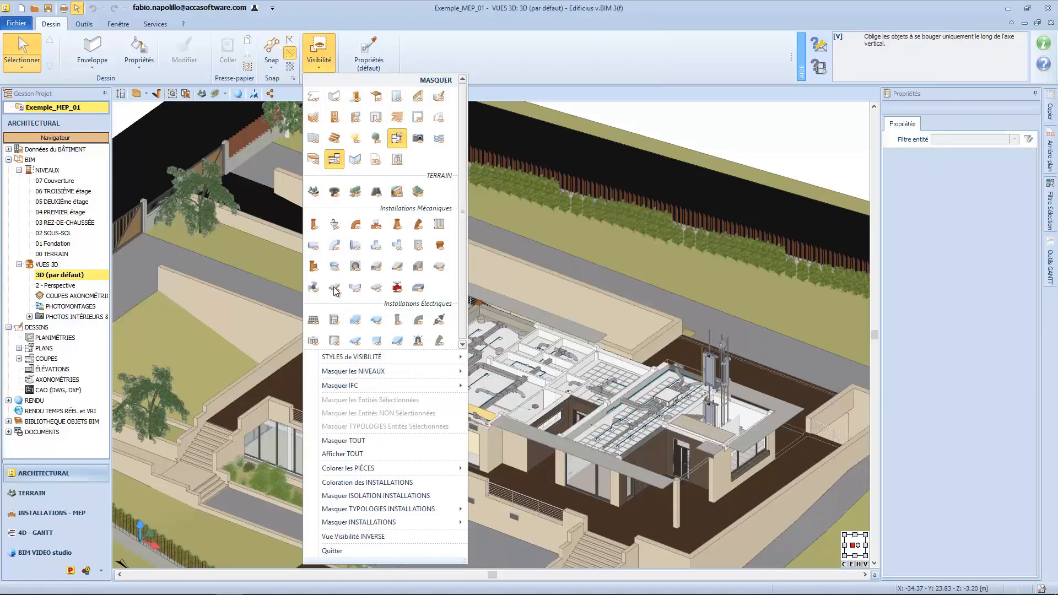
click(319, 65)
Hide only the selected circular air diffuser beside the long side wall of the ground-floor duct network
scroll(403, 325, up, 1)
scroll(403, 326, up, 5)
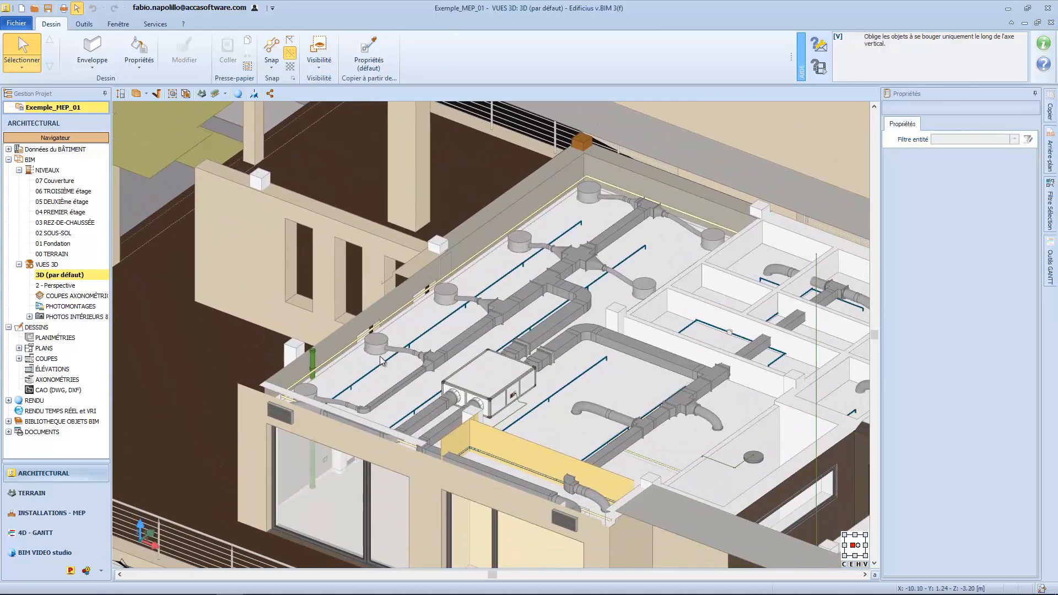
click(377, 346)
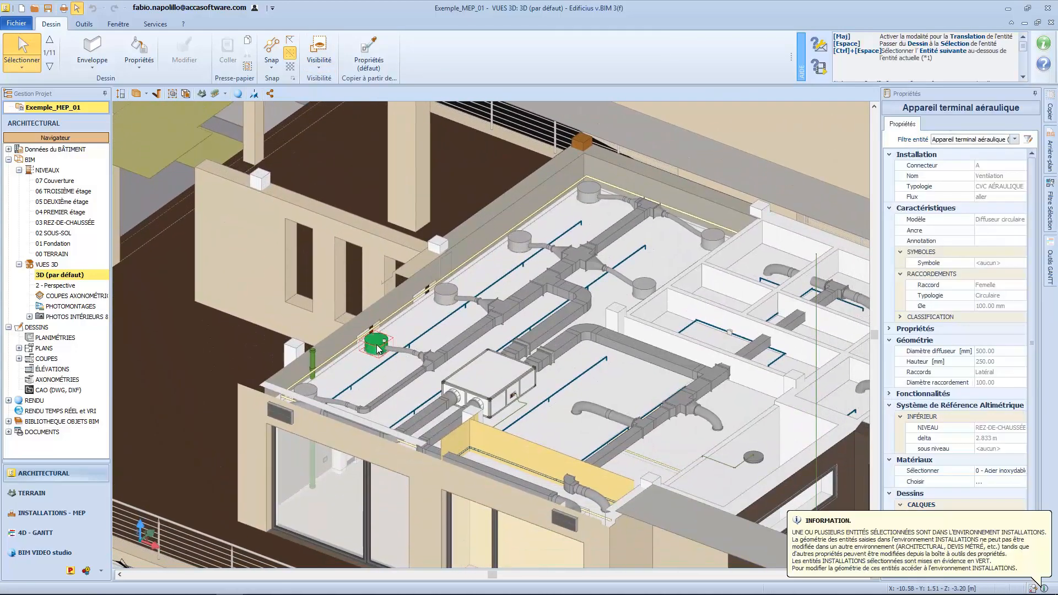
click(321, 74)
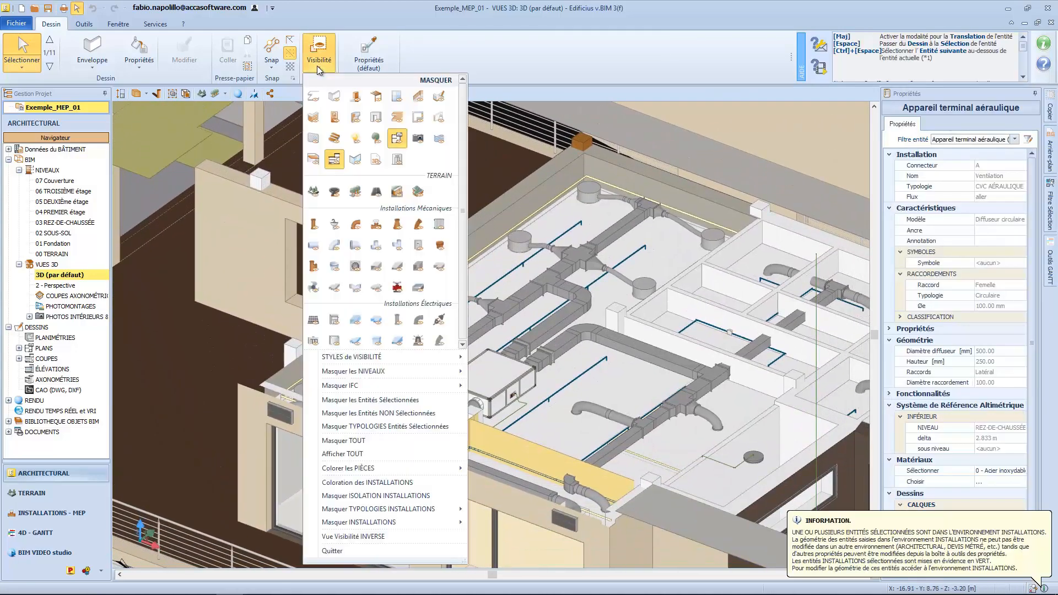
click(352, 400)
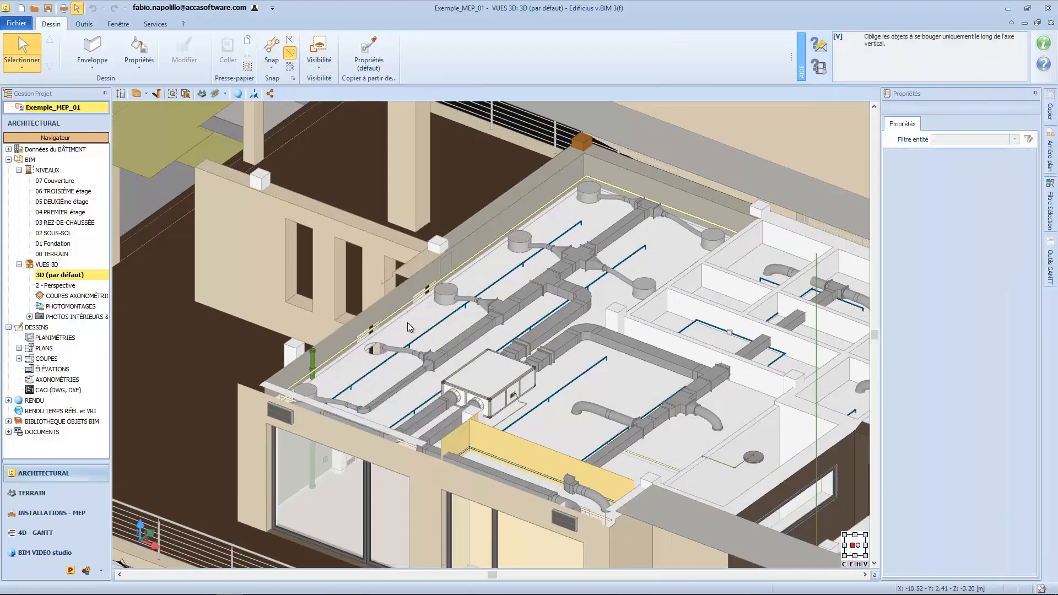
Isolate the next circular air diffuser along the side wall by hiding all non-selected entities
click(445, 293)
click(319, 53)
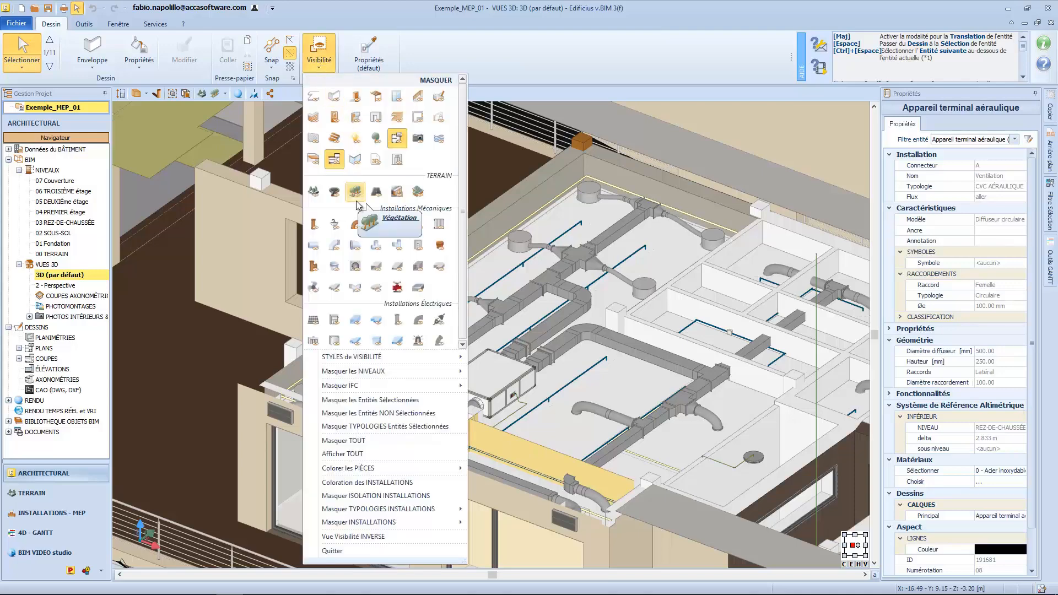
click(393, 414)
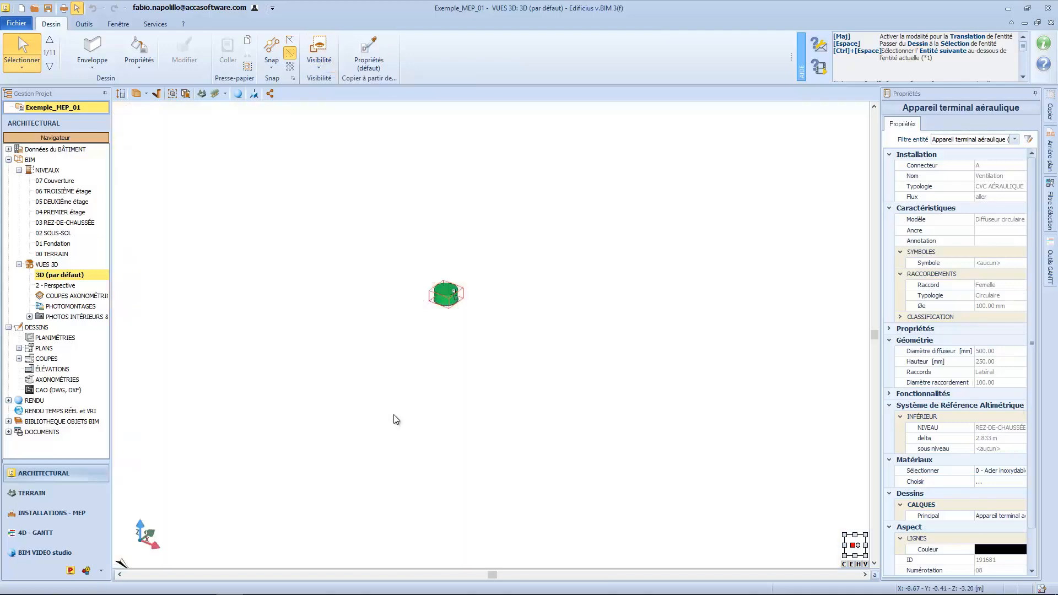
click(393, 414)
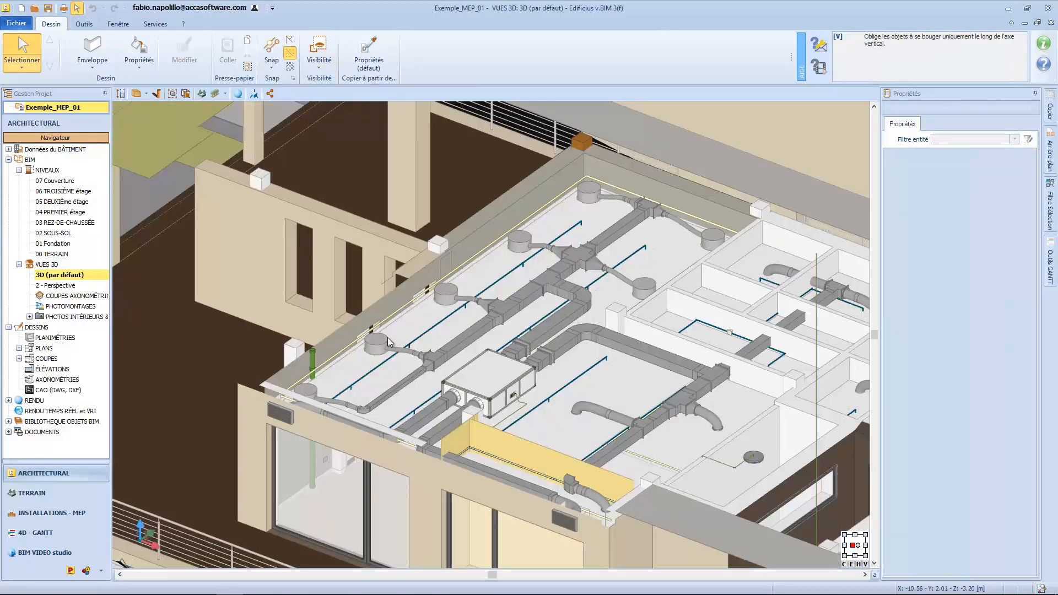
Hide every entity of the same typology as the circular air diffuser beside the side wall
click(377, 342)
click(315, 55)
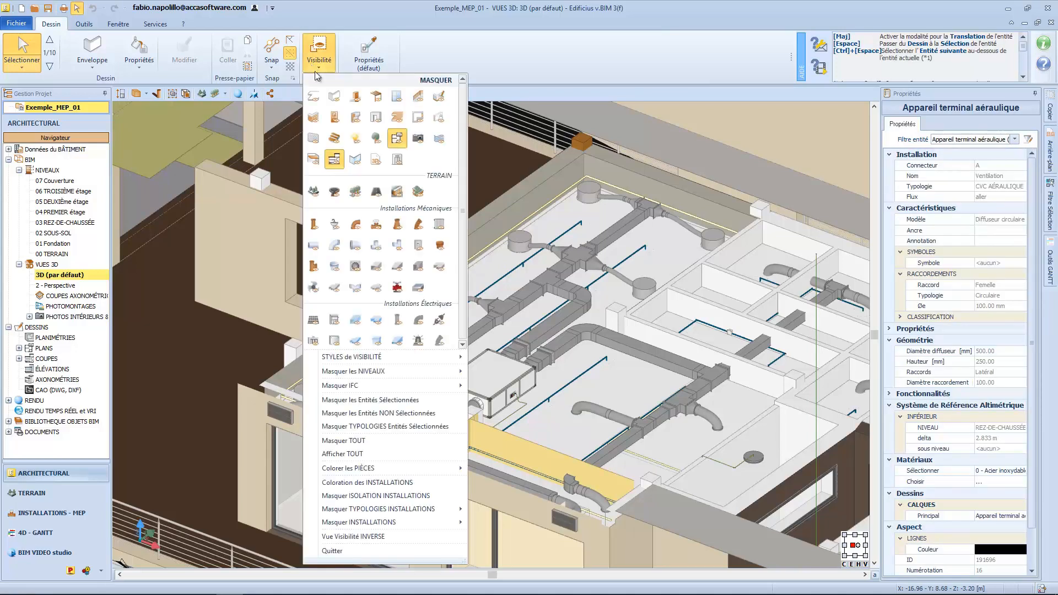
click(371, 426)
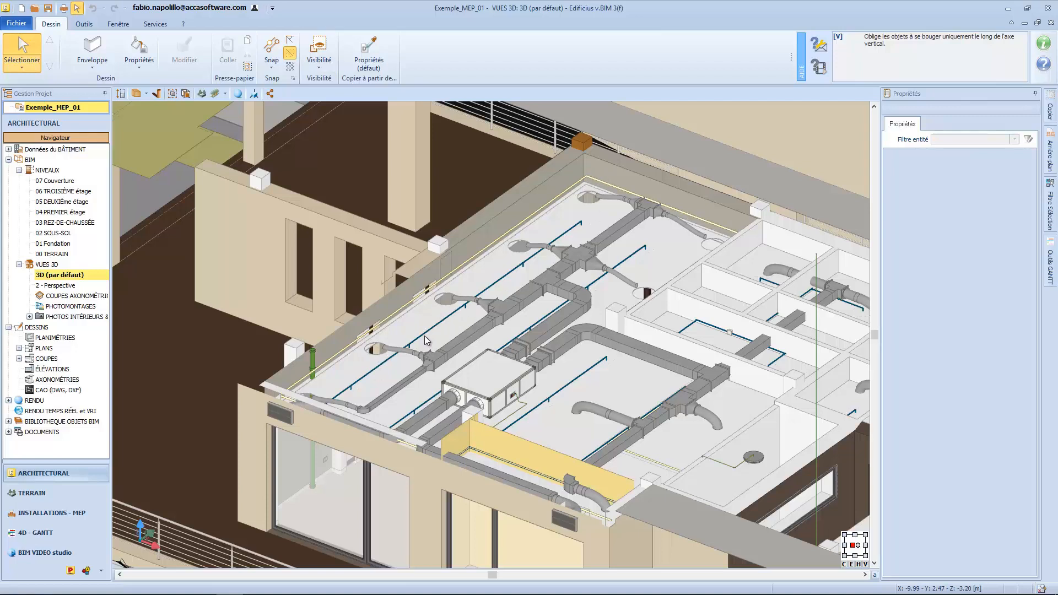
Show all entities of the building model in the 3D view
click(319, 65)
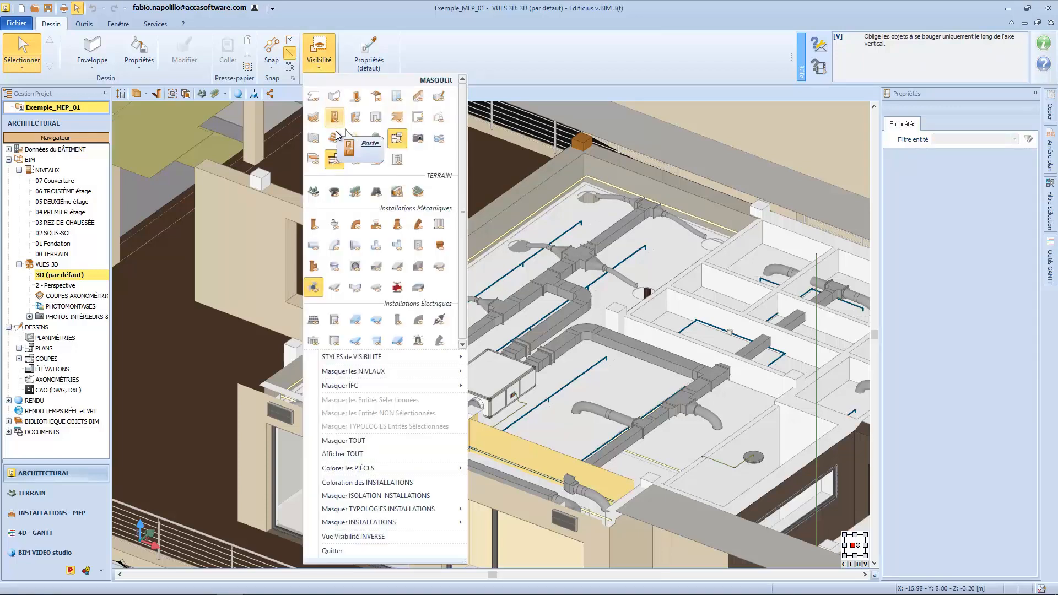
click(346, 454)
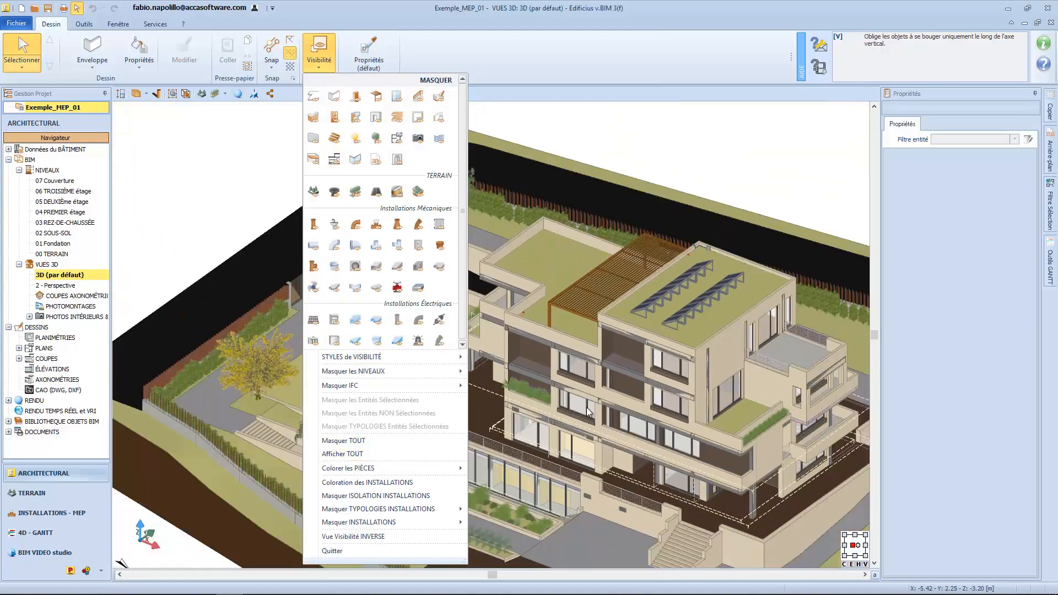
click(326, 57)
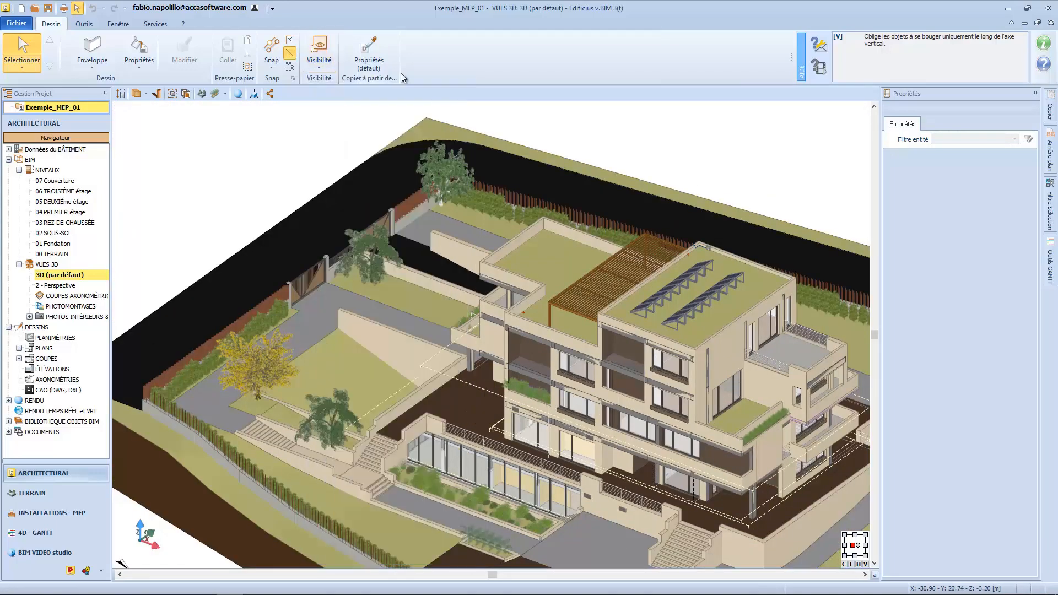
Hide all entities in the 3D view and show them all again
click(325, 62)
click(343, 440)
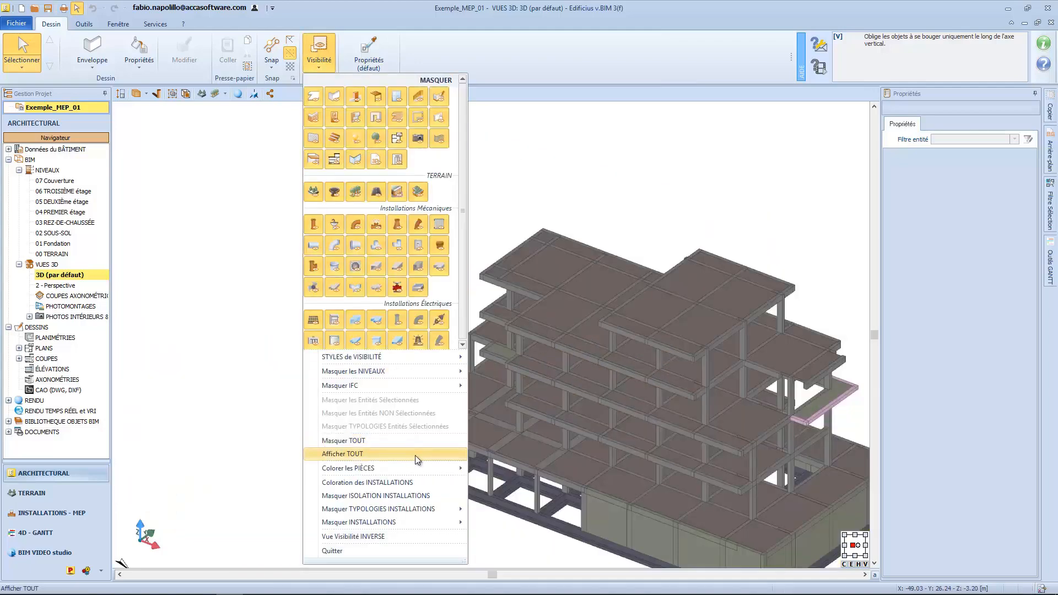
click(415, 455)
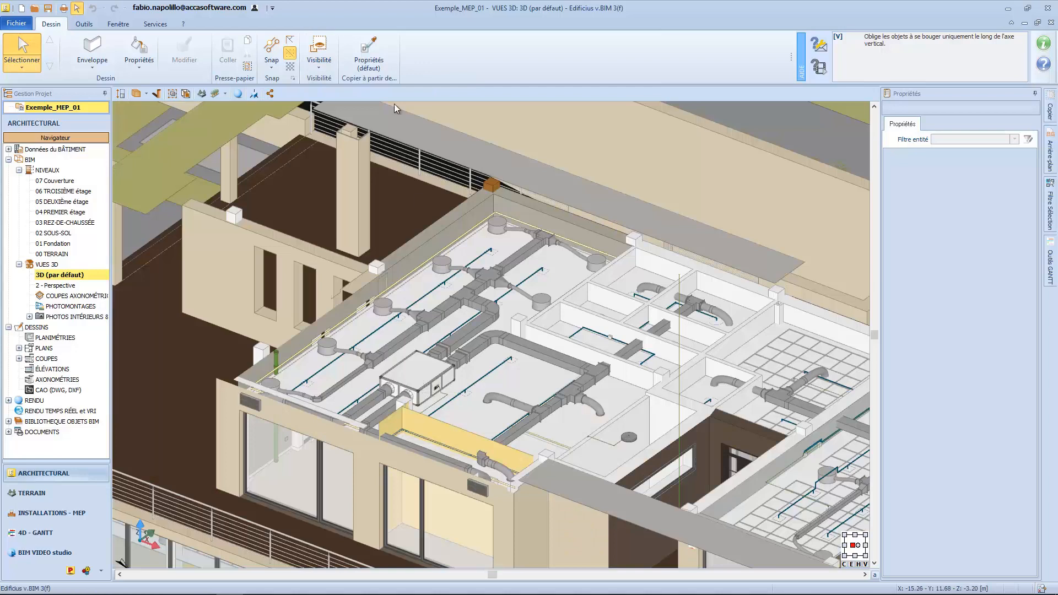
Turn on the colouring of the installations and hide their insulation in the 3D view
click(324, 62)
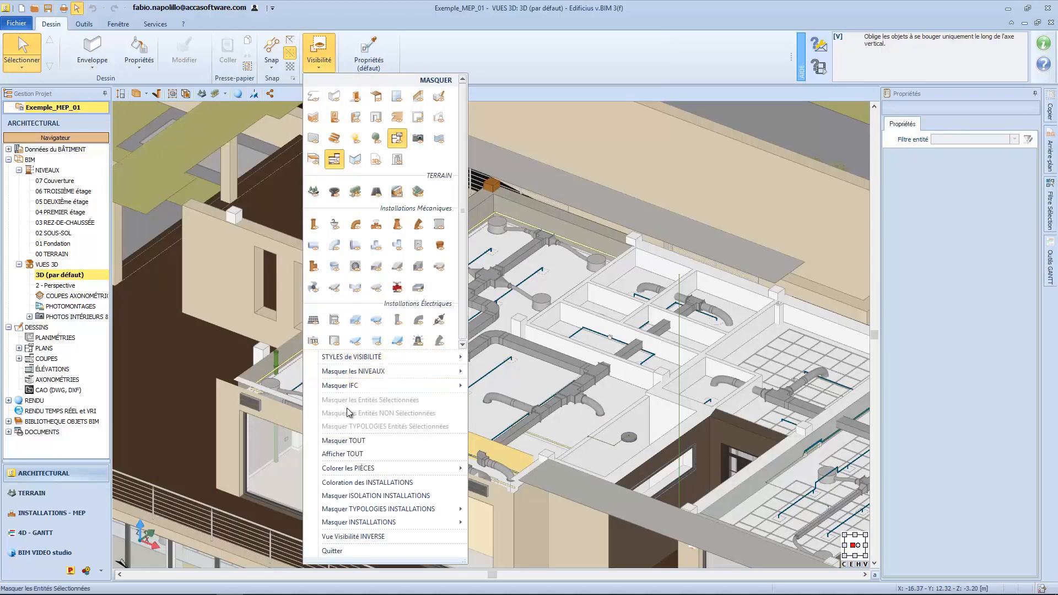
click(385, 484)
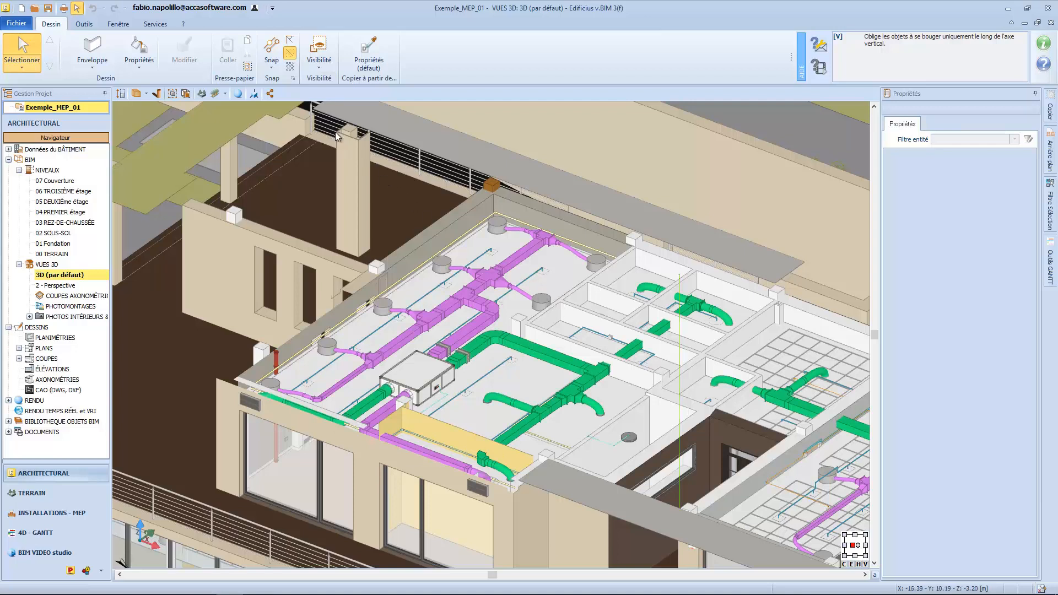
click(318, 66)
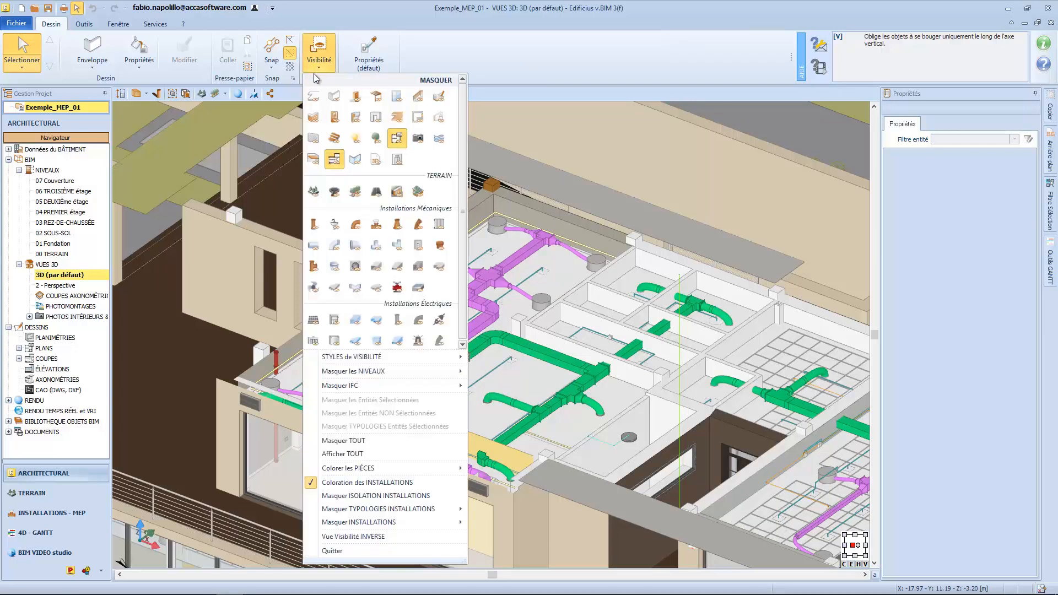
click(337, 495)
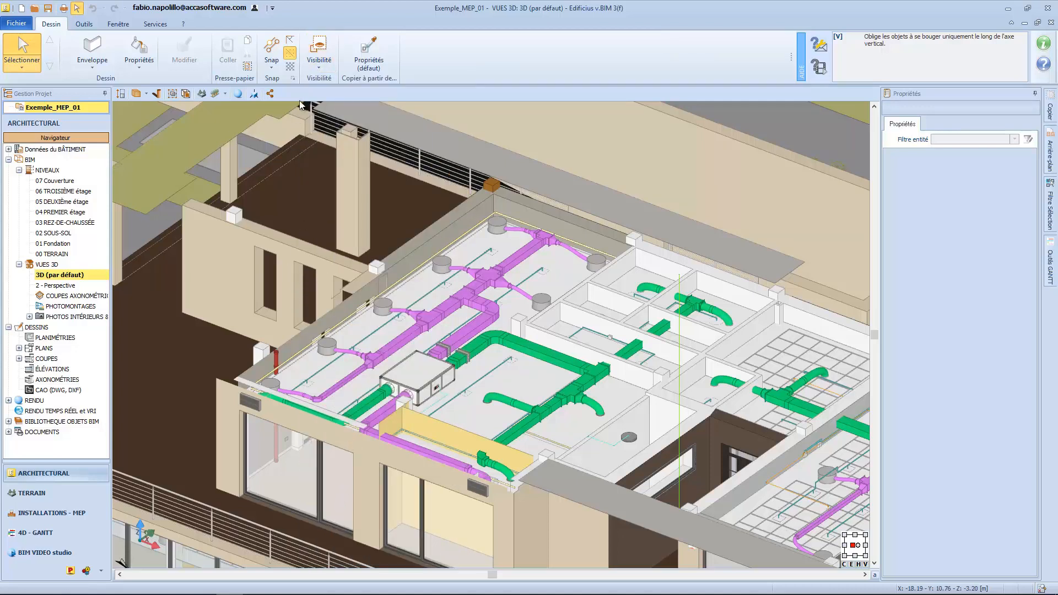
Hide the ÉLECTRIQUE installation typologies photovoltaïque, anti-intrusion and électrique in the 3D view
click(309, 65)
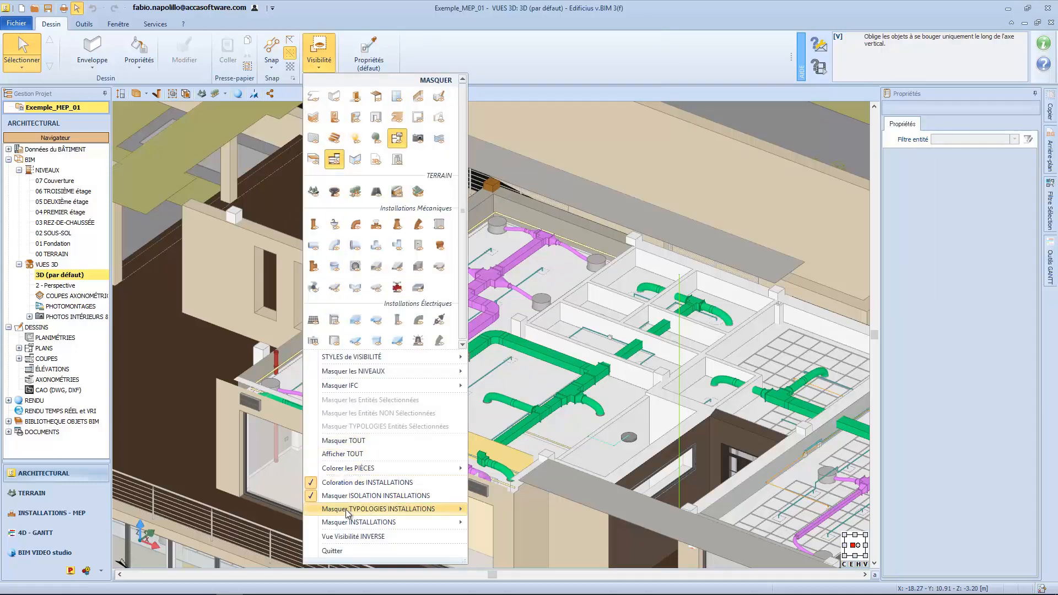
mouse_move(354, 513)
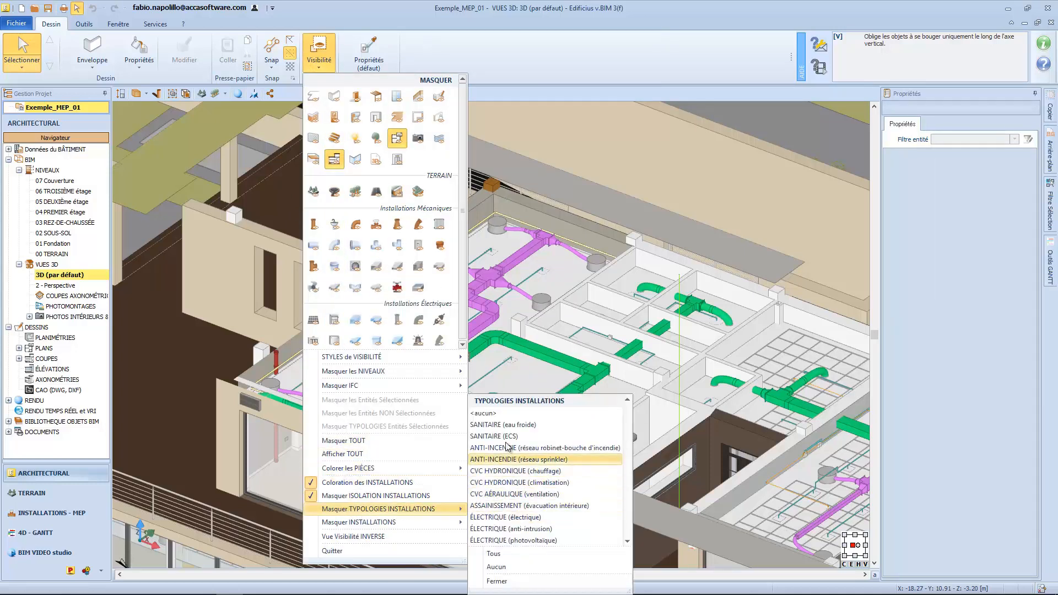
click(524, 540)
click(524, 531)
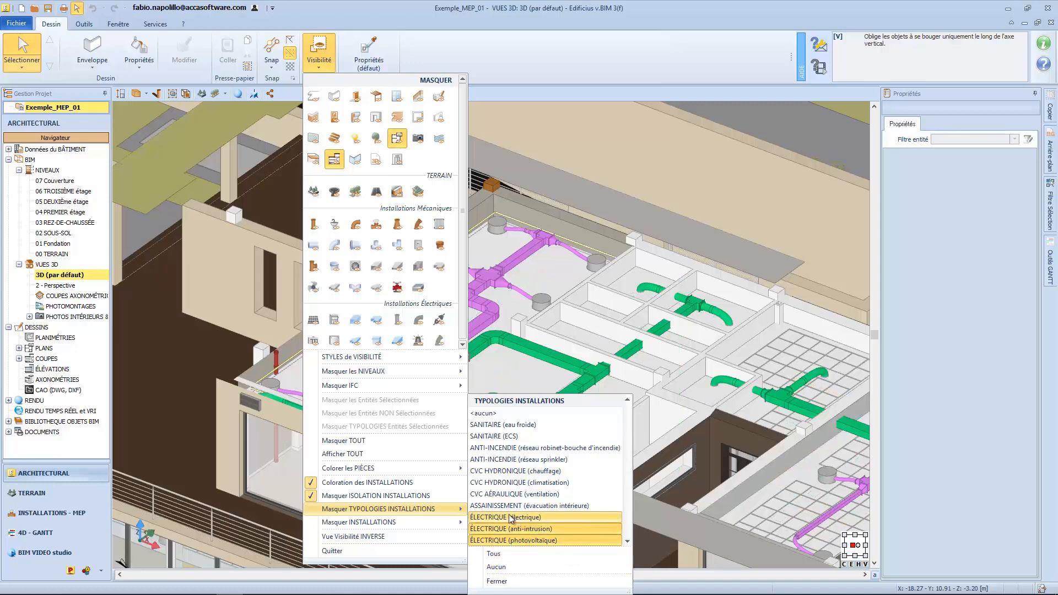
click(512, 518)
click(322, 65)
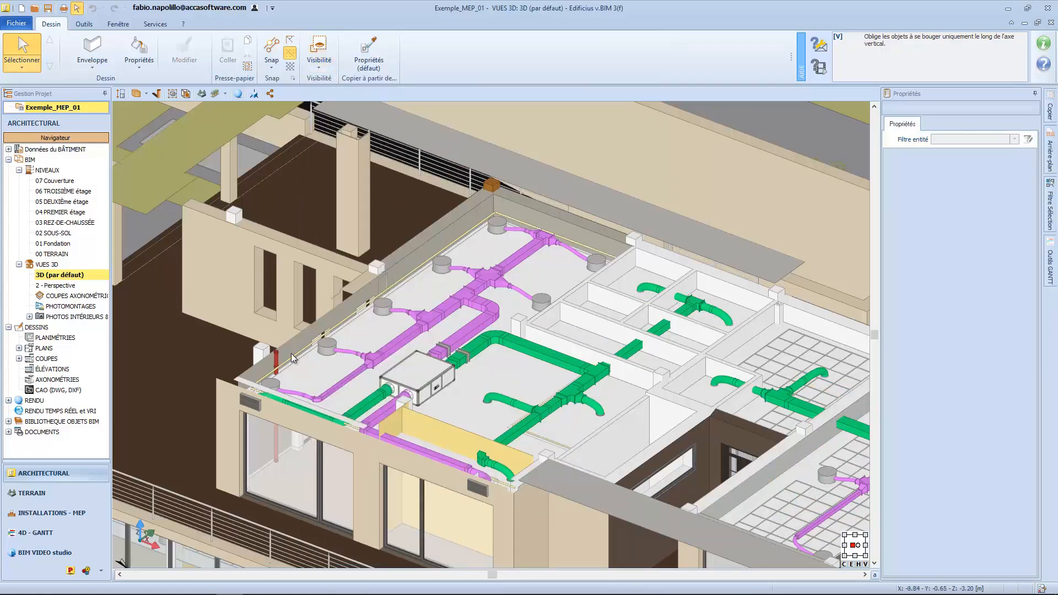
Hide the Ventilation installation in the 3D view
click(314, 66)
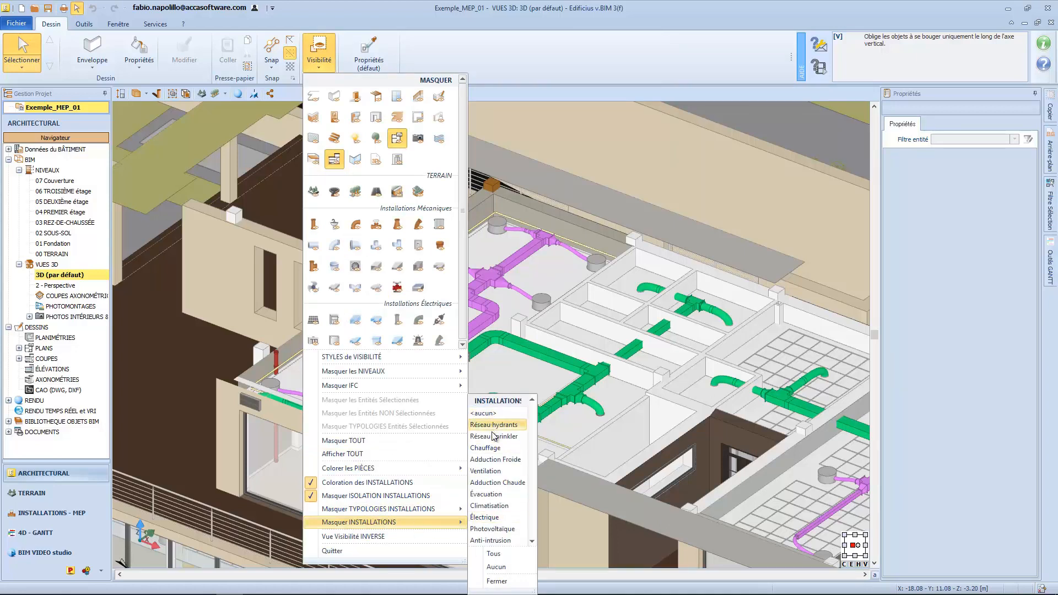
click(485, 471)
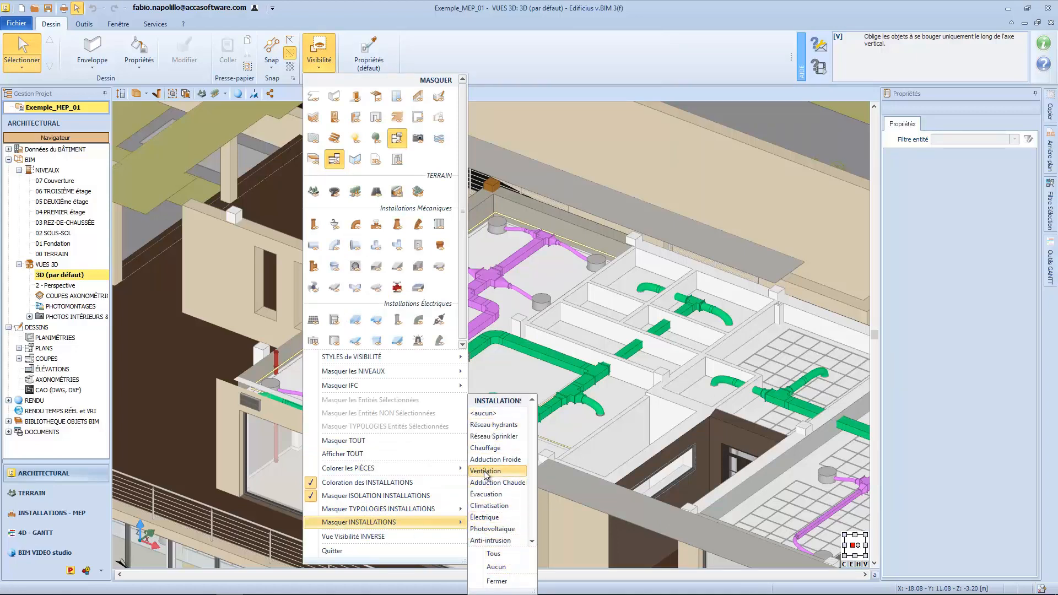
click(322, 65)
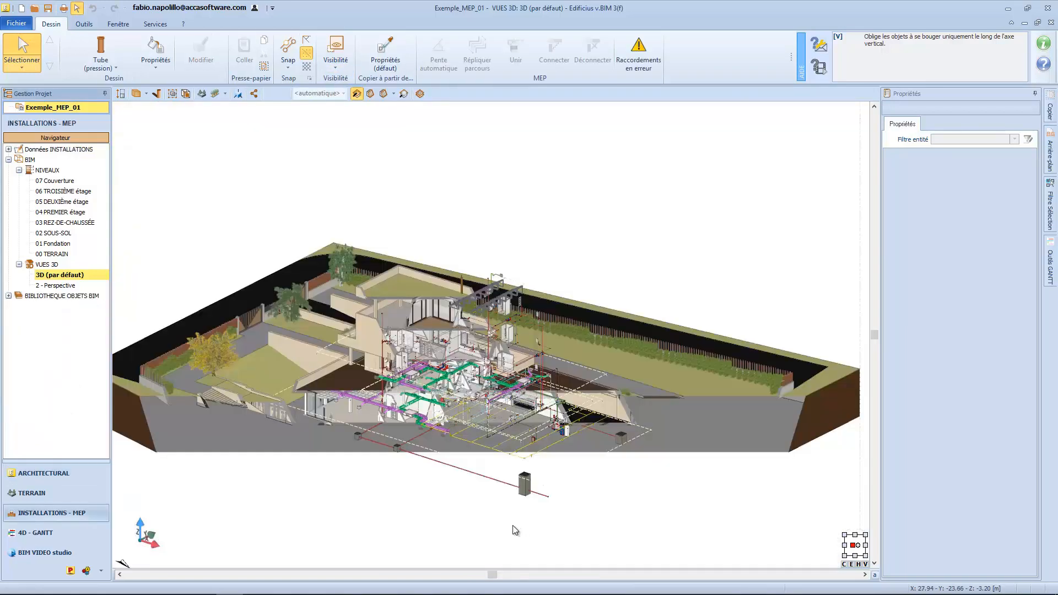
Apply the visibility style "04 - sans Installations Mécaniques MEP" to the 3D view of the MEP environment
click(335, 51)
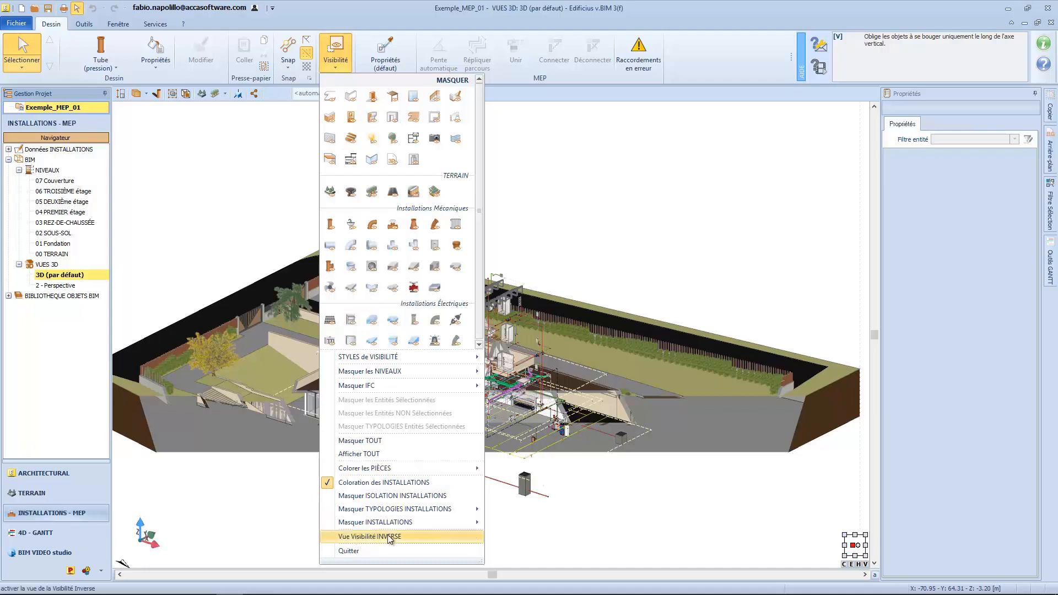
mouse_move(422, 357)
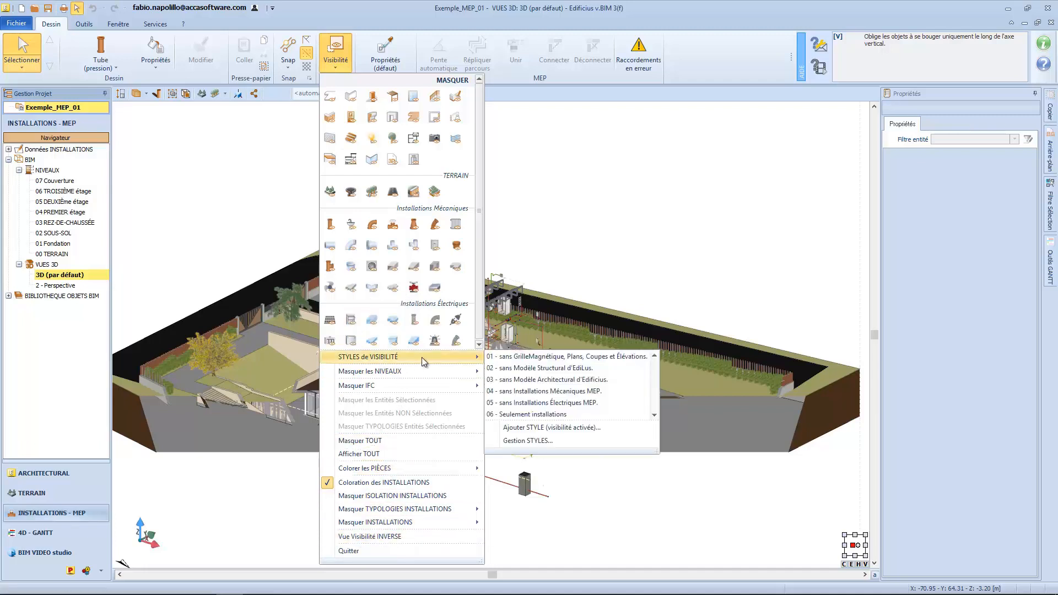
click(542, 390)
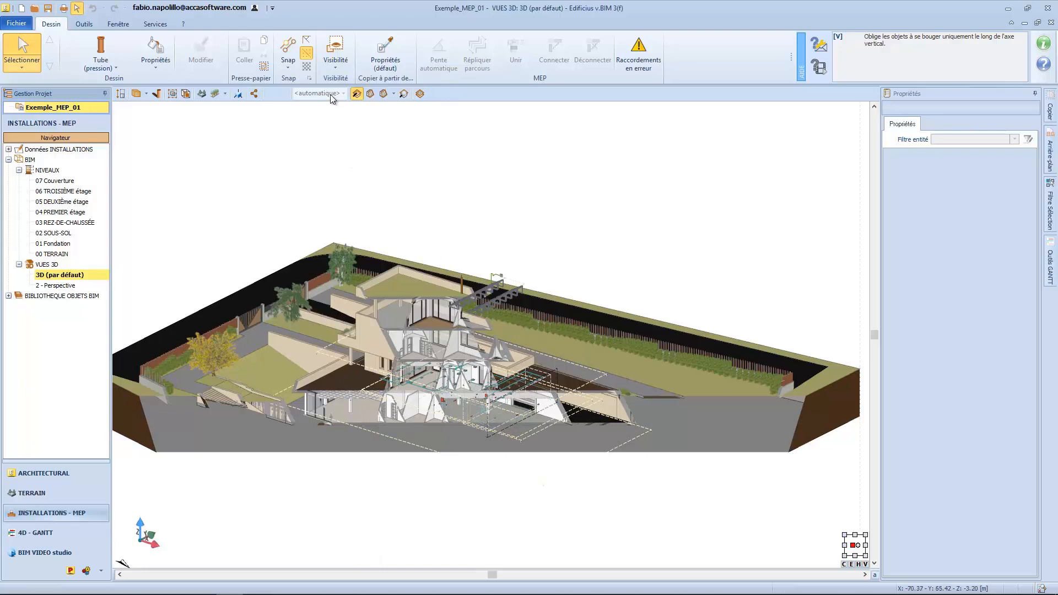
Turn on the inverse visibility view and inspect the hidden mechanical installations from another angle
click(335, 64)
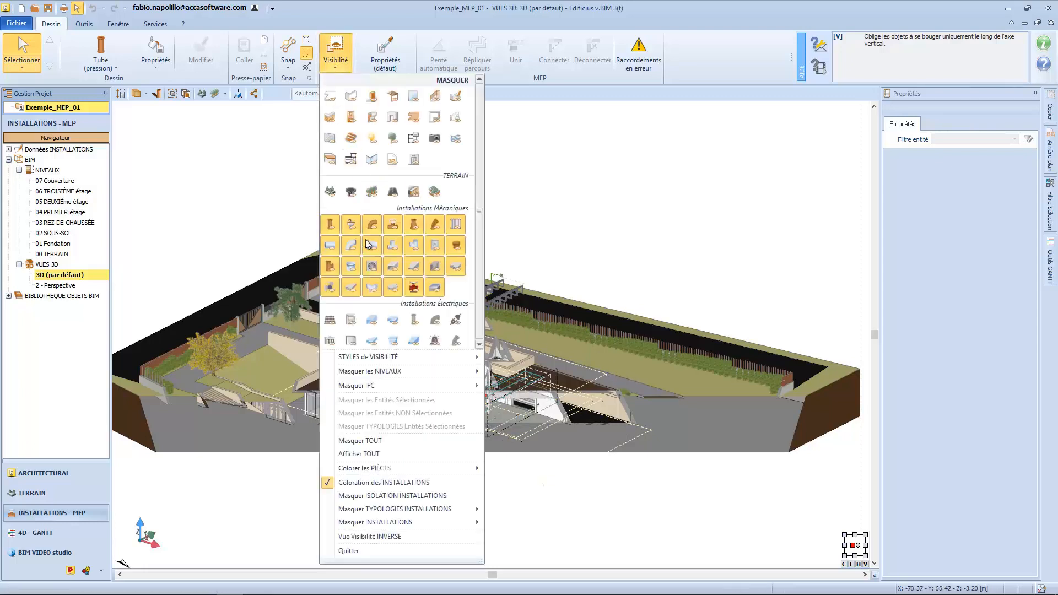
click(368, 536)
middle_drag(371, 530, 411, 519)
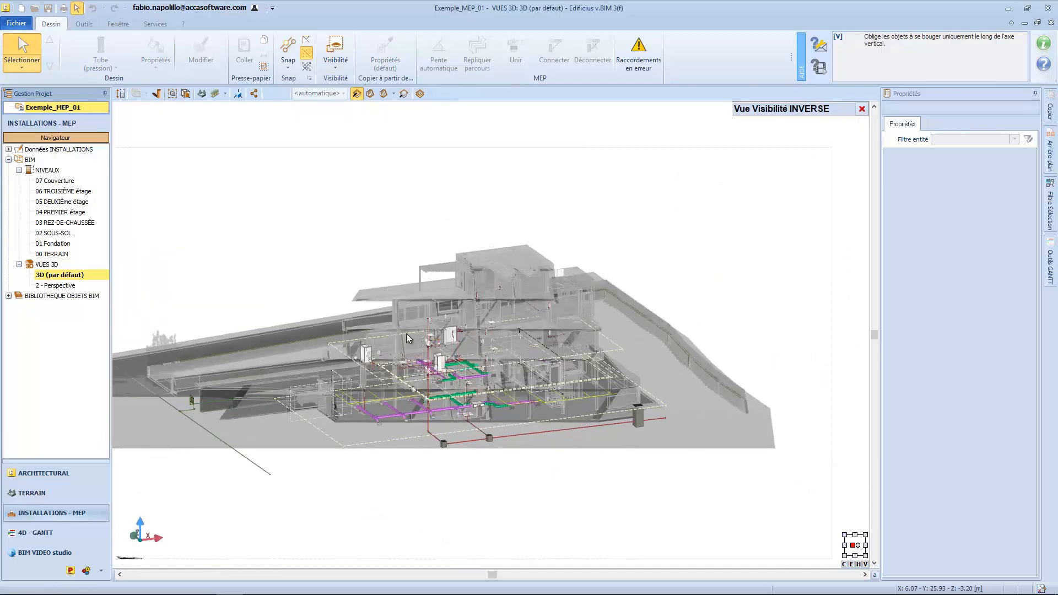
Place a heat recovery unit (Récupérateur) on the room's floor, about 3.95 m from a reference distance point on the partition wall
middle_drag(612, 368, 532, 397)
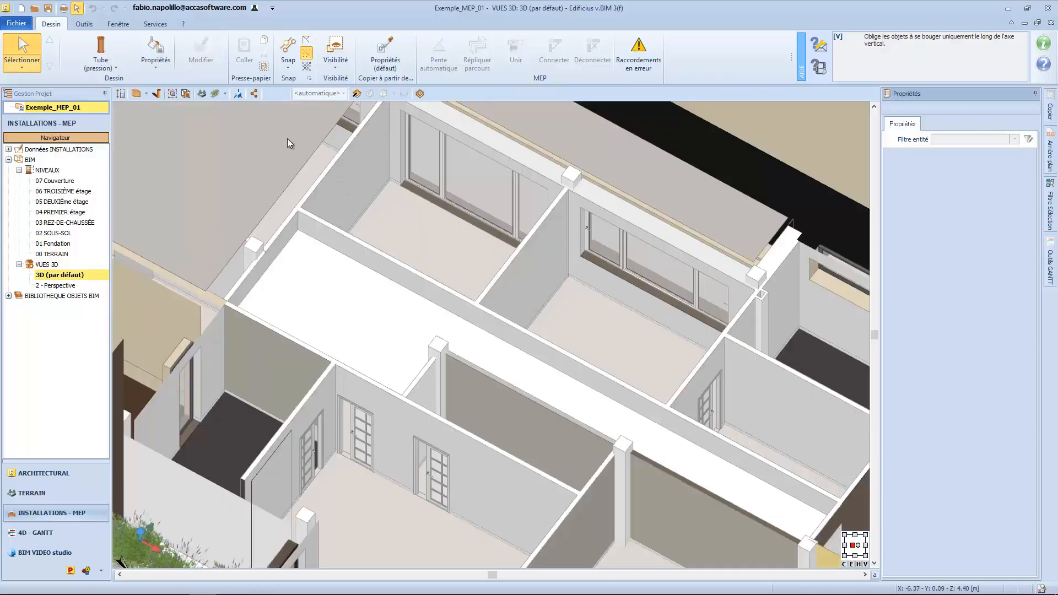
click(115, 68)
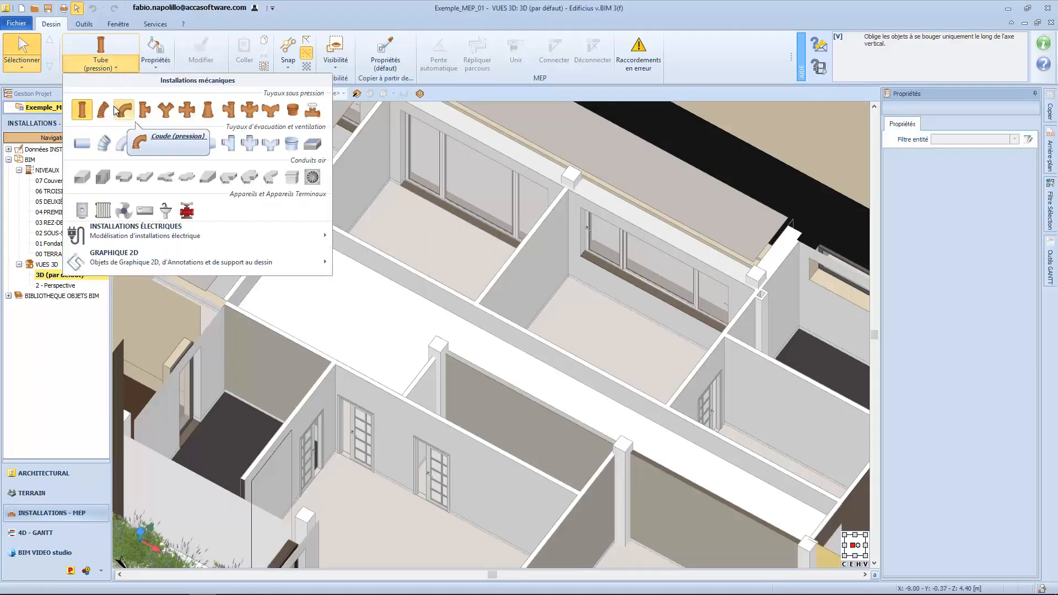
click(85, 212)
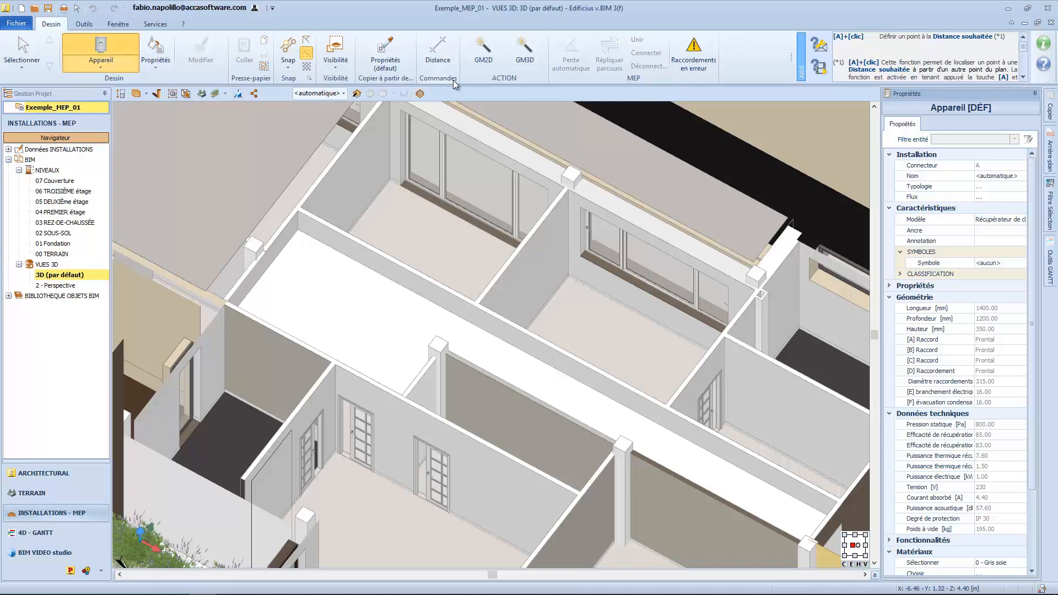
click(438, 55)
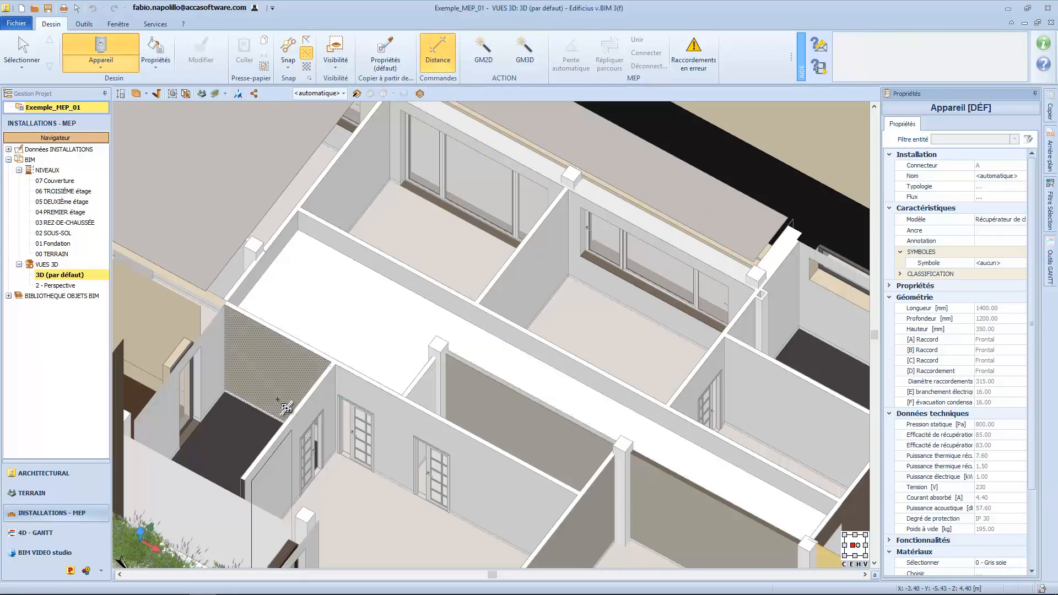
click(300, 417)
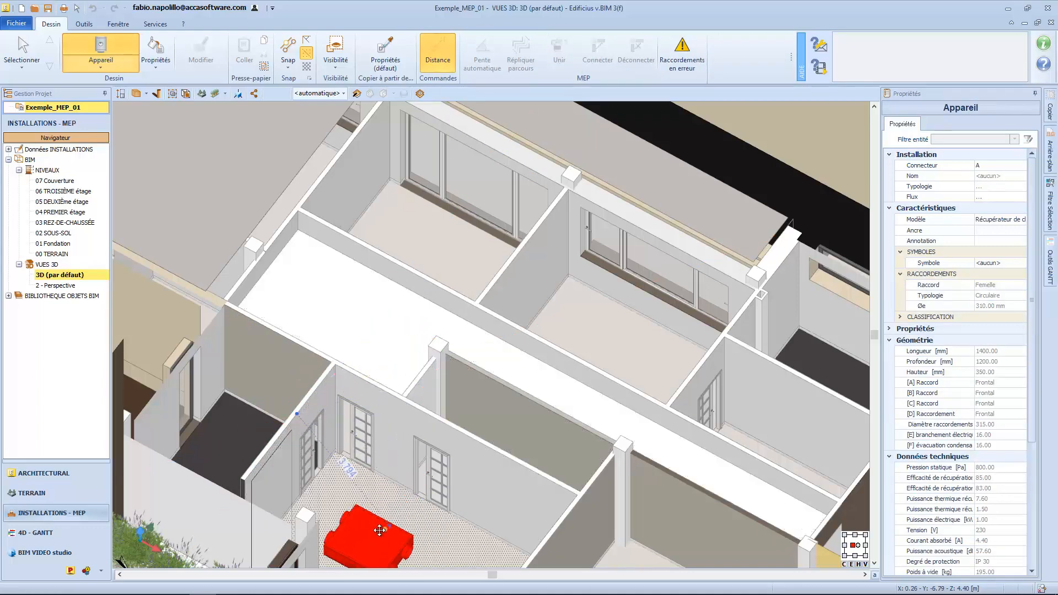
middle_drag(370, 516, 362, 420)
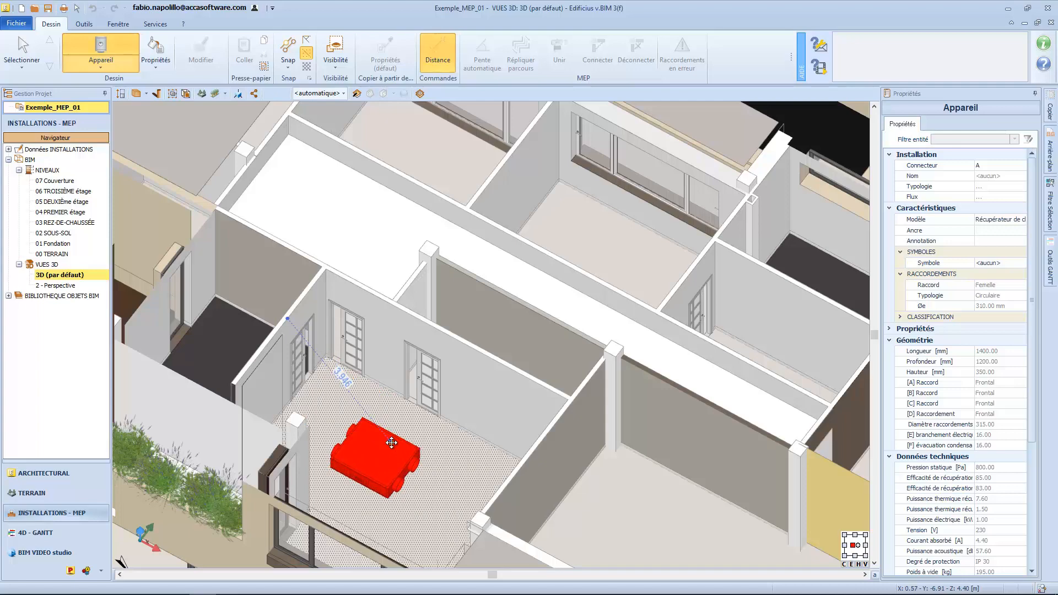
click(391, 443)
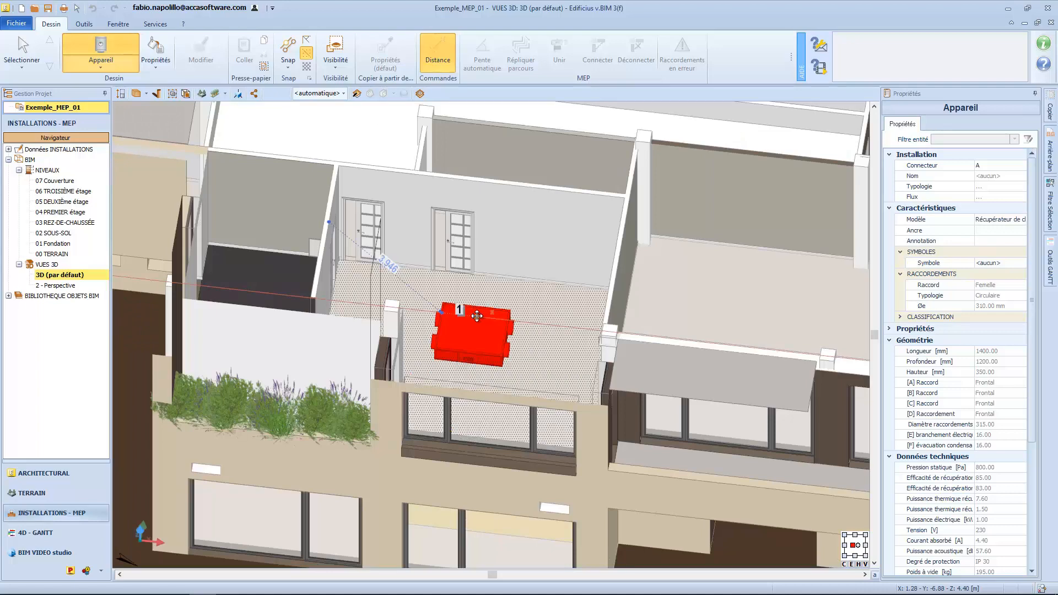
click(477, 316)
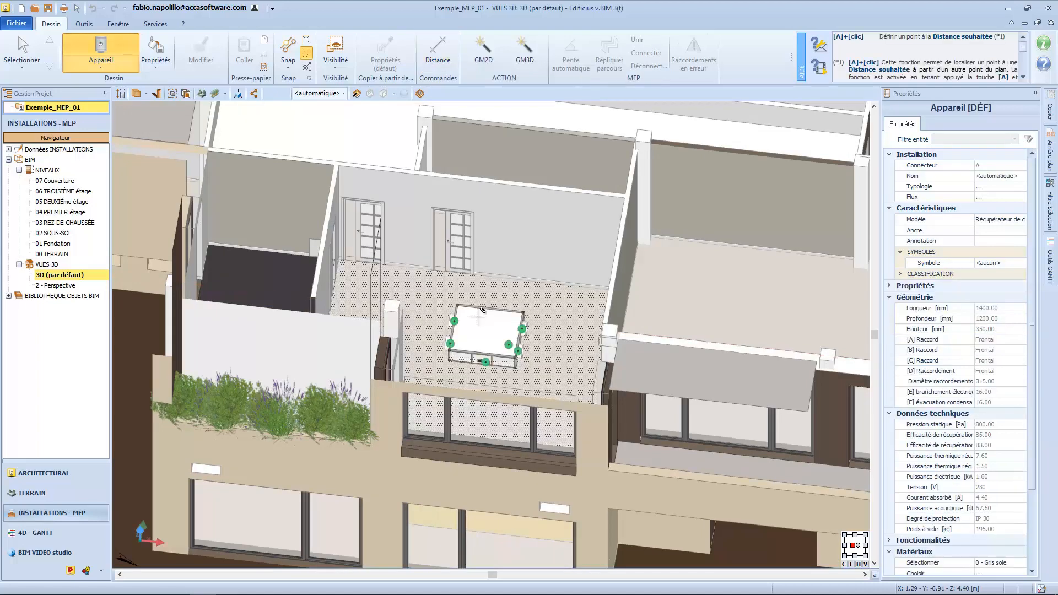
key(Escape)
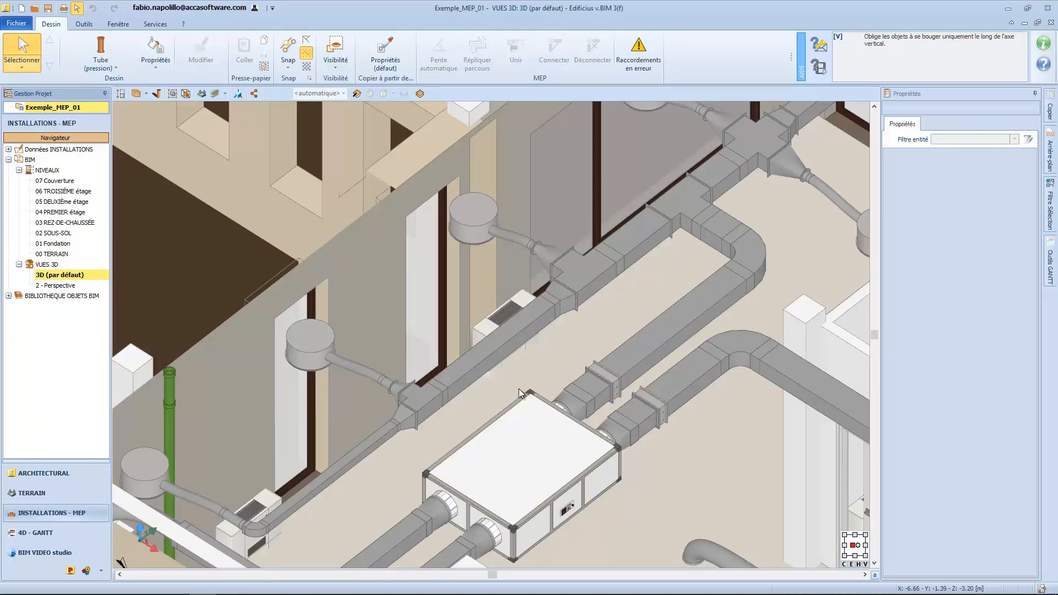
Cut the 200x200 Ventilation air duct beside the unit into two equal sections
click(474, 371)
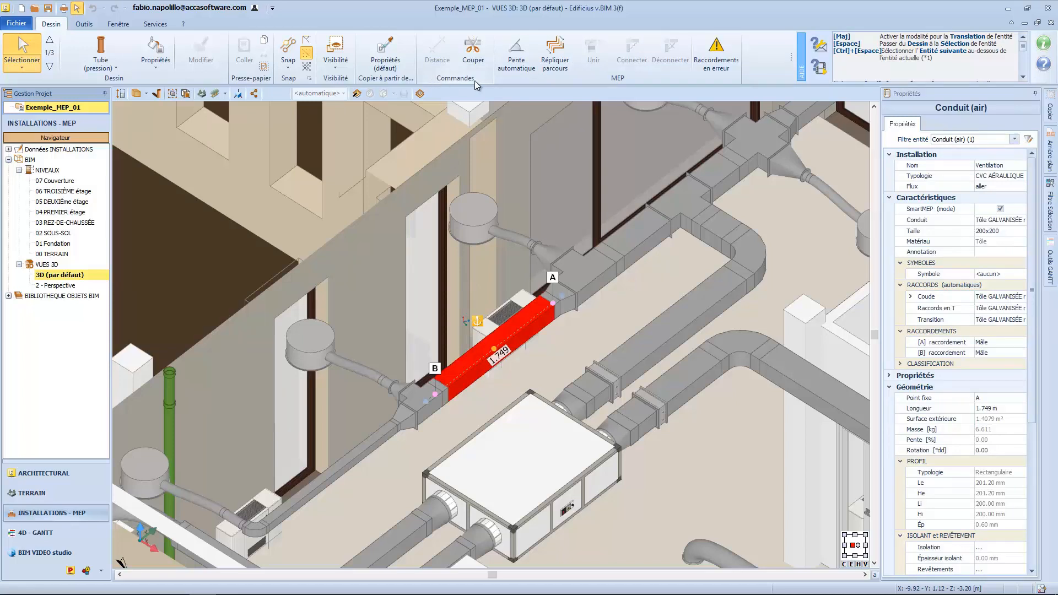
click(472, 52)
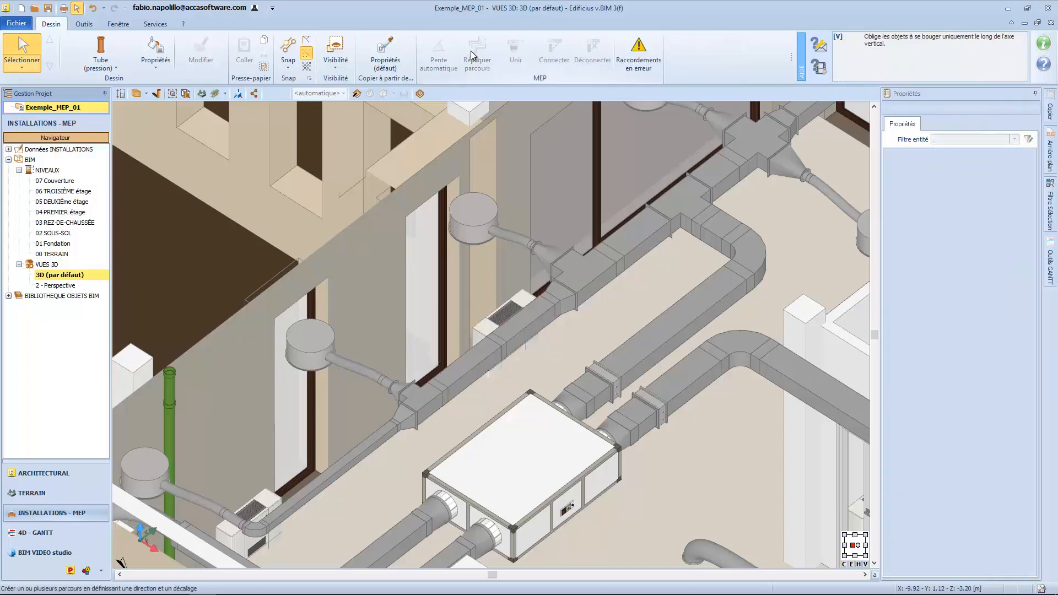
click(497, 355)
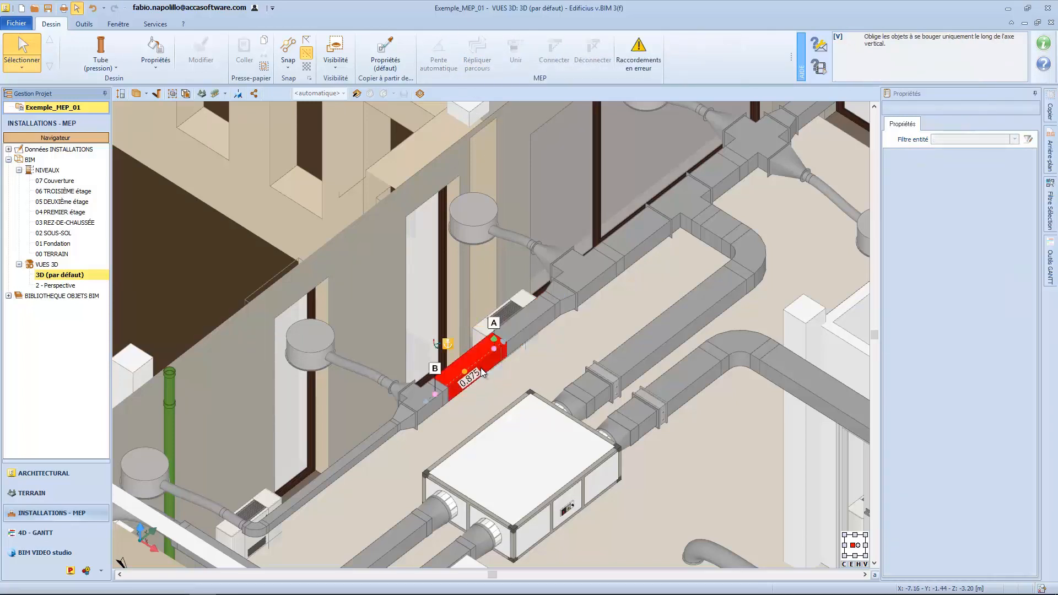
Shift the joint between the two duct sections to shorten one section to 0.800 m, and raise that joint so the duct slopes
click(524, 327)
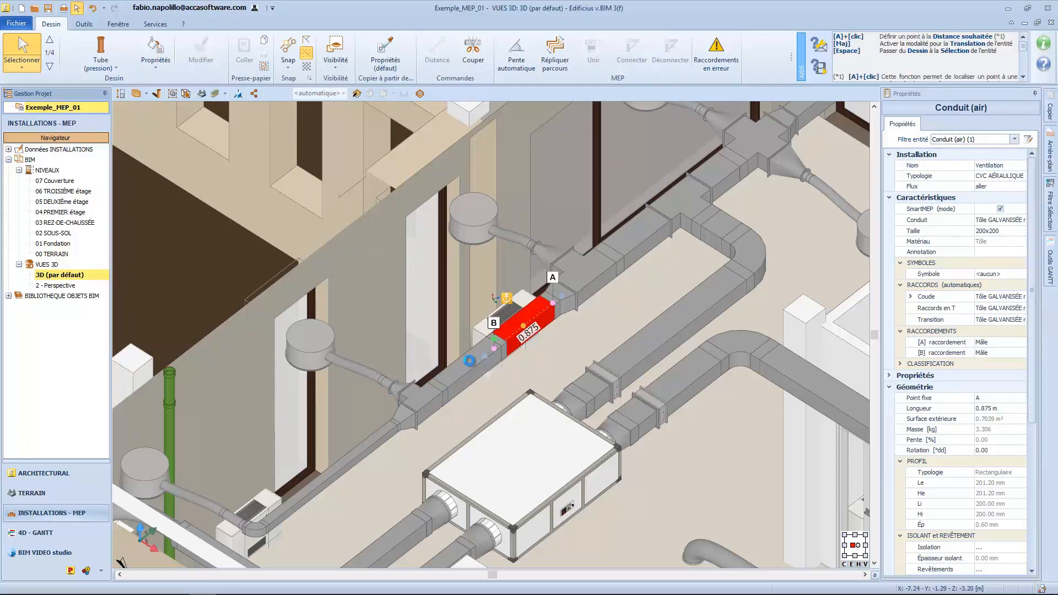
mouse_move(484, 355)
mouse_down()
mouse_move(475, 359)
mouse_move(493, 355)
mouse_move(464, 382)
mouse_move(485, 366)
mouse_up()
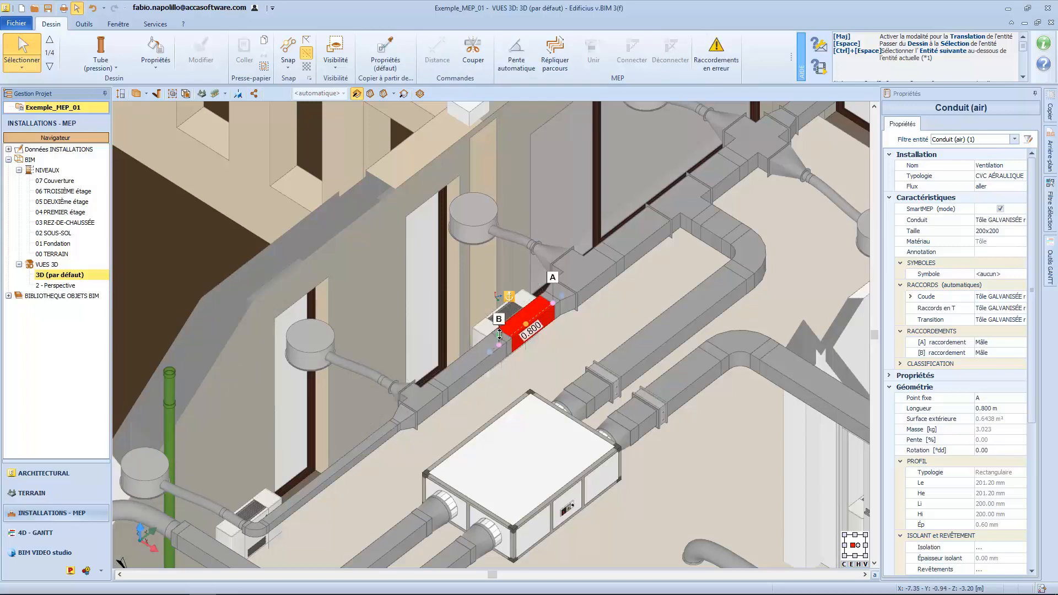
mouse_move(500, 333)
mouse_down()
mouse_move(509, 363)
mouse_move(505, 323)
mouse_up()
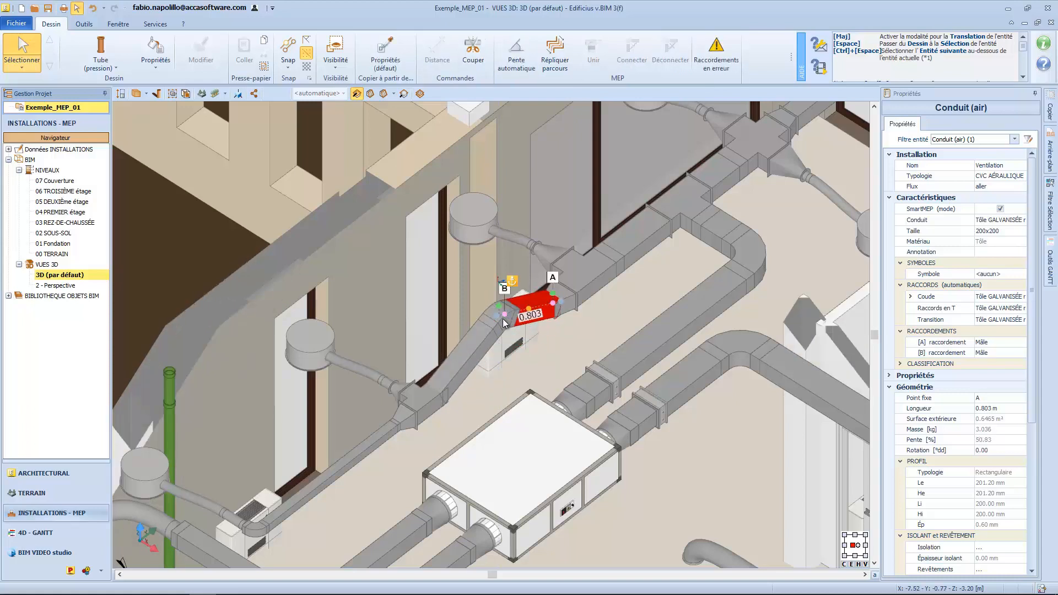
Draw a SmartMEP air duct from the main duct's flange to the open elbow, choosing "Dimension la plus adaptée au raccord sélectionné"
middle_drag(532, 359, 448, 312)
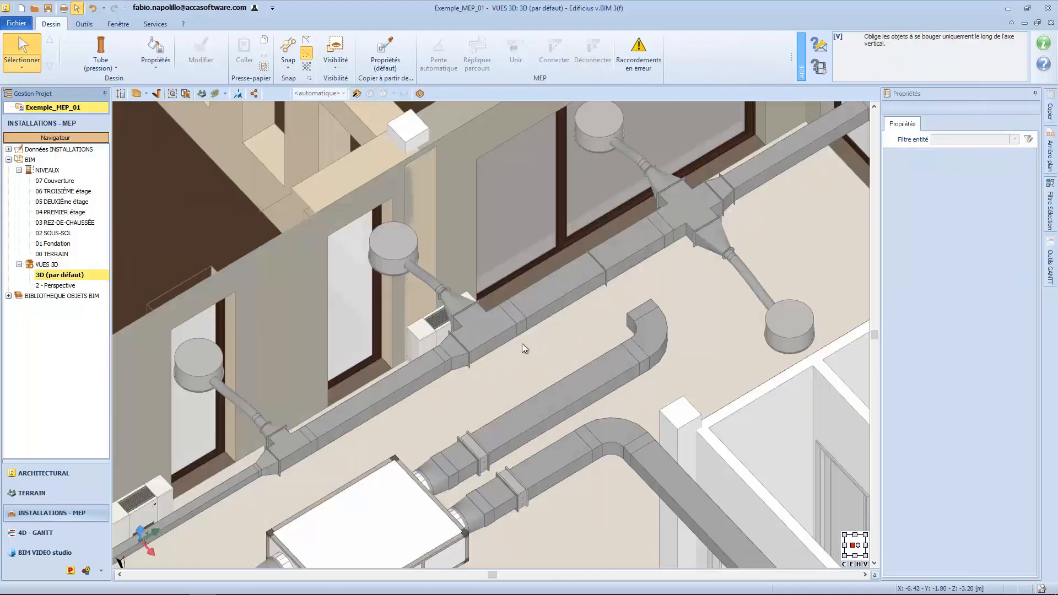
middle_drag(583, 314, 537, 284)
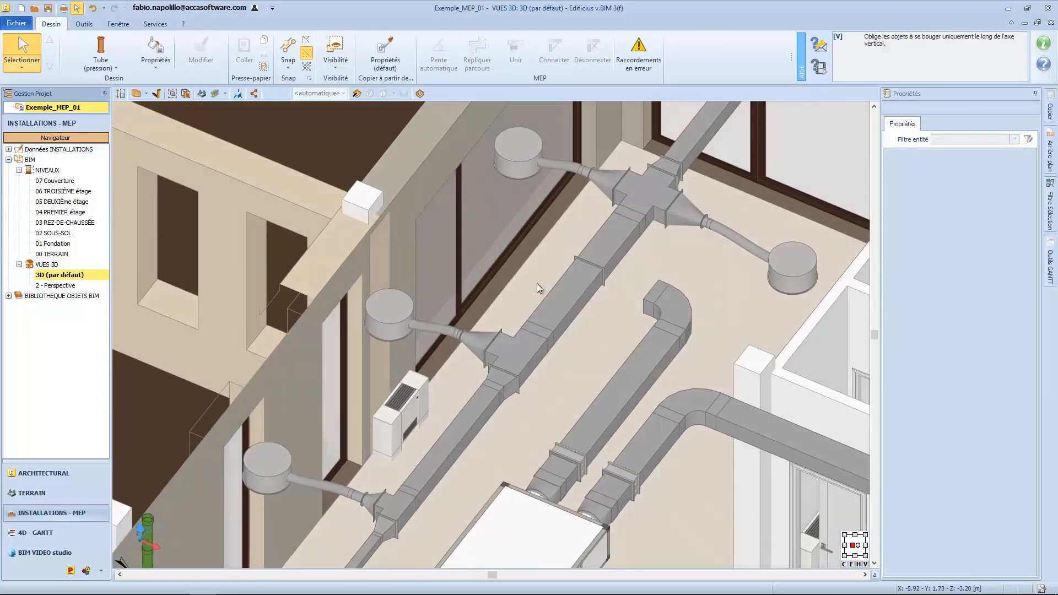
click(114, 65)
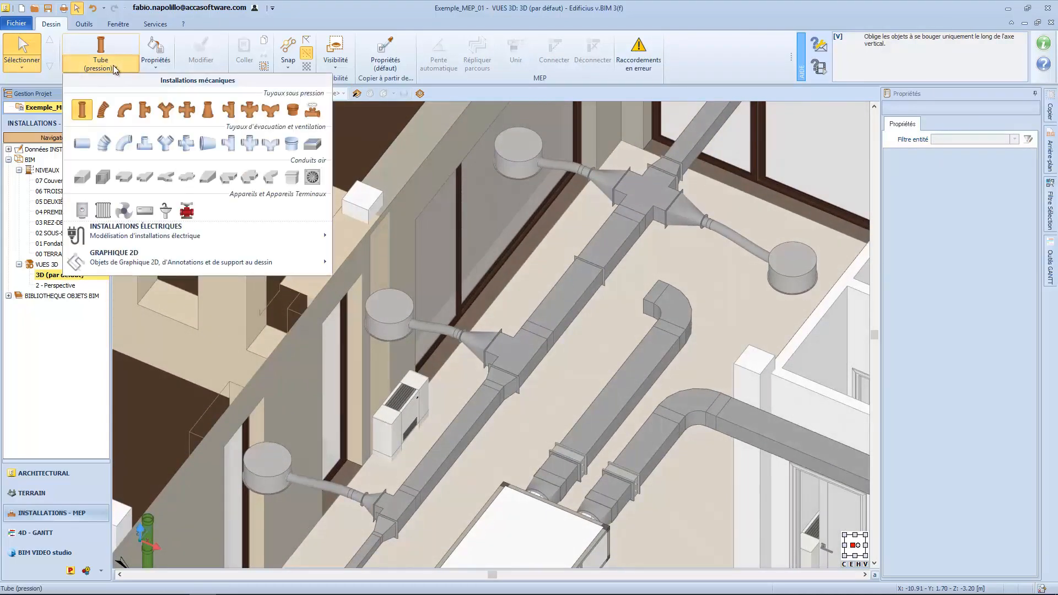
click(83, 174)
mouse_move(950, 210)
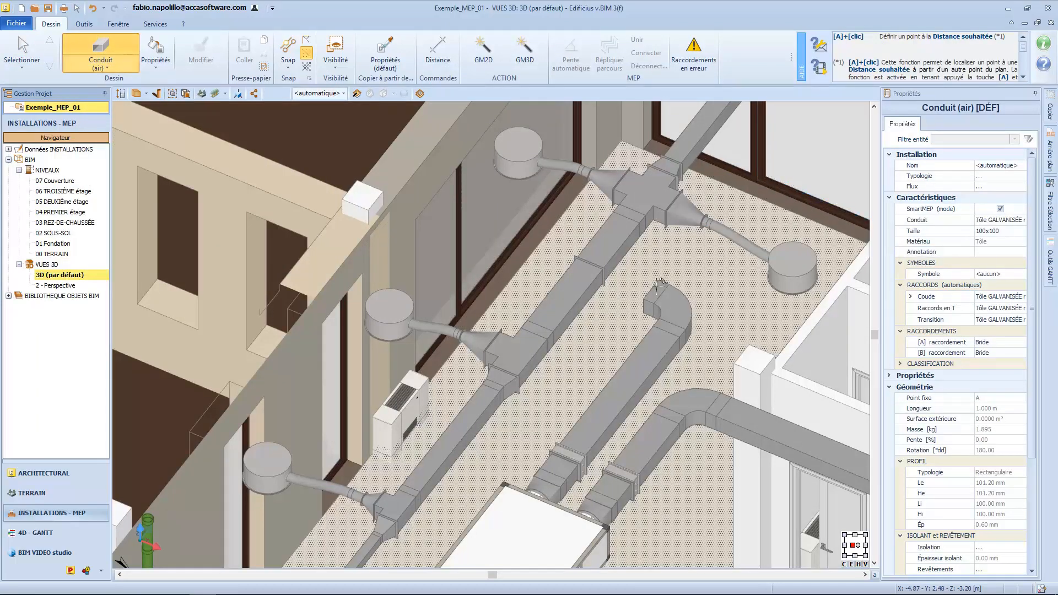
click(589, 270)
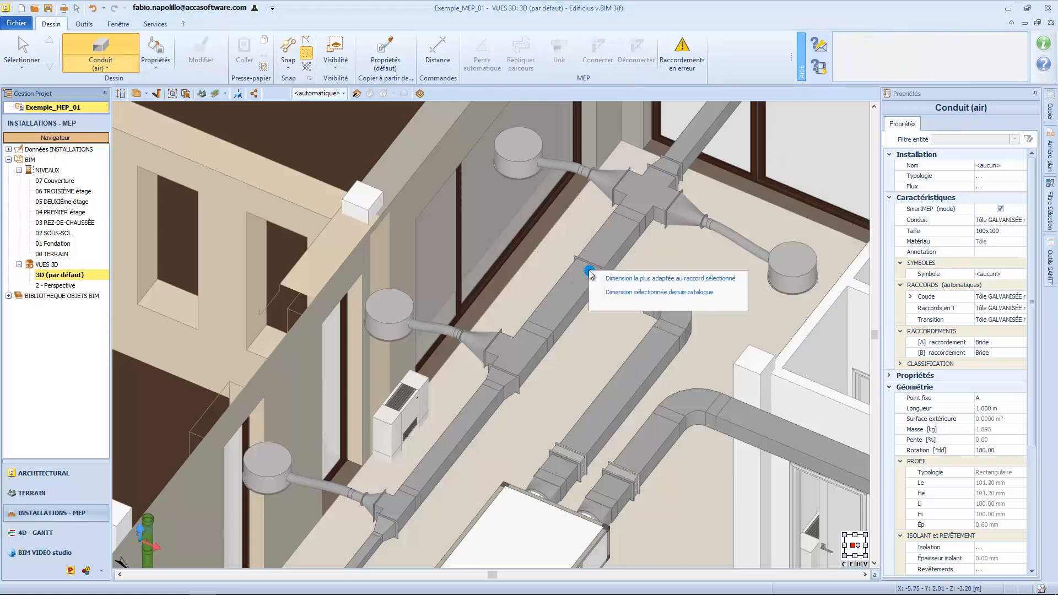
click(602, 277)
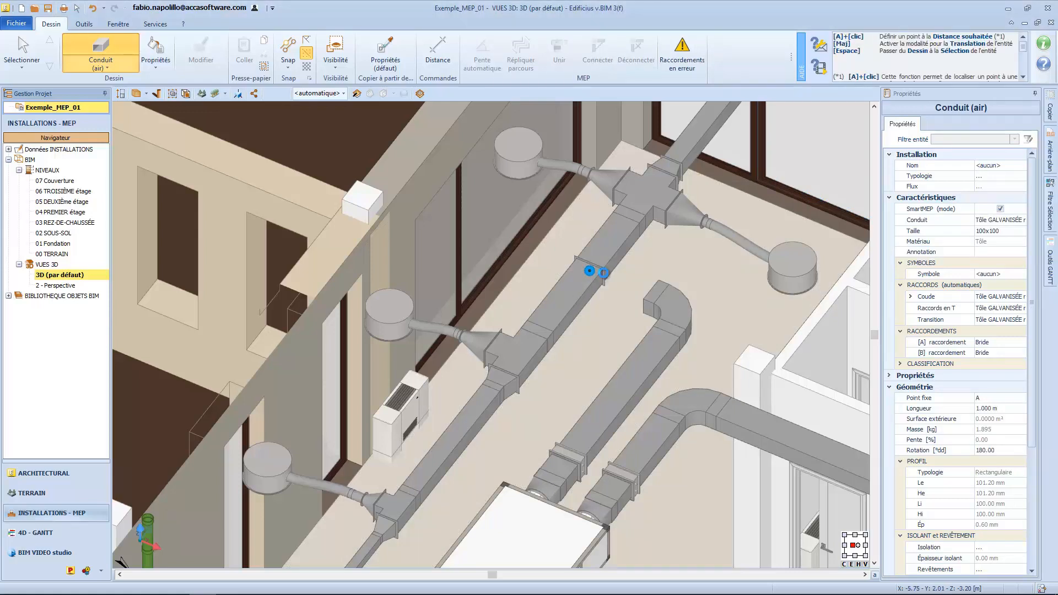
click(605, 271)
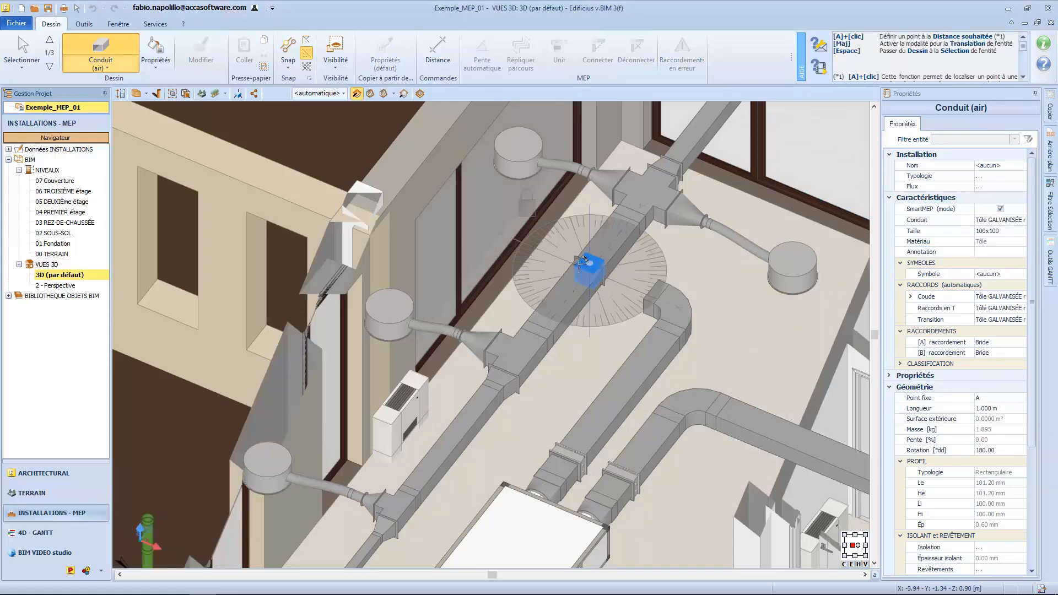
middle_drag(590, 275, 584, 283)
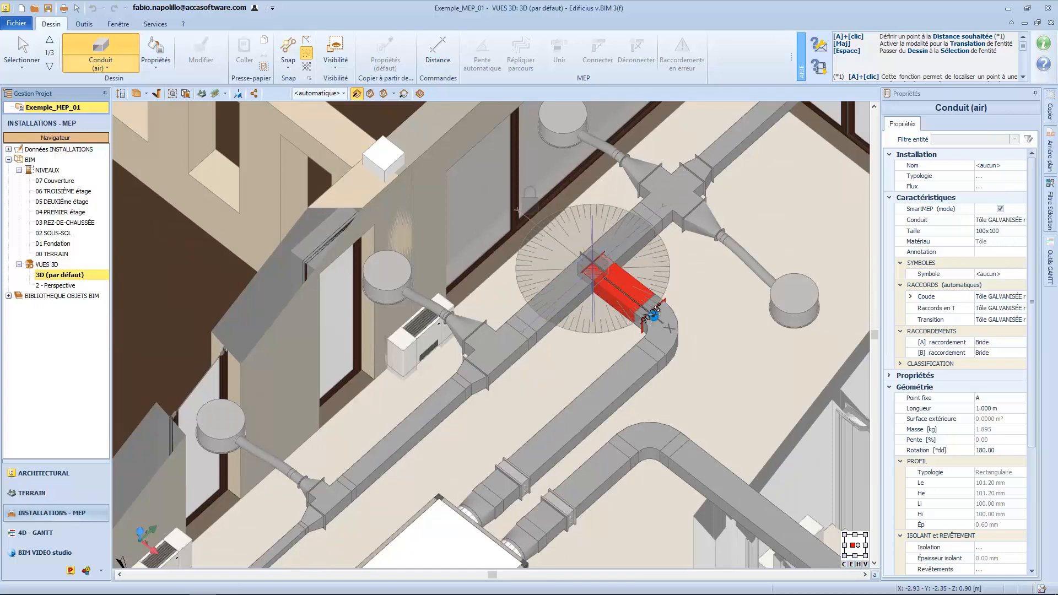
click(653, 314)
click(653, 314)
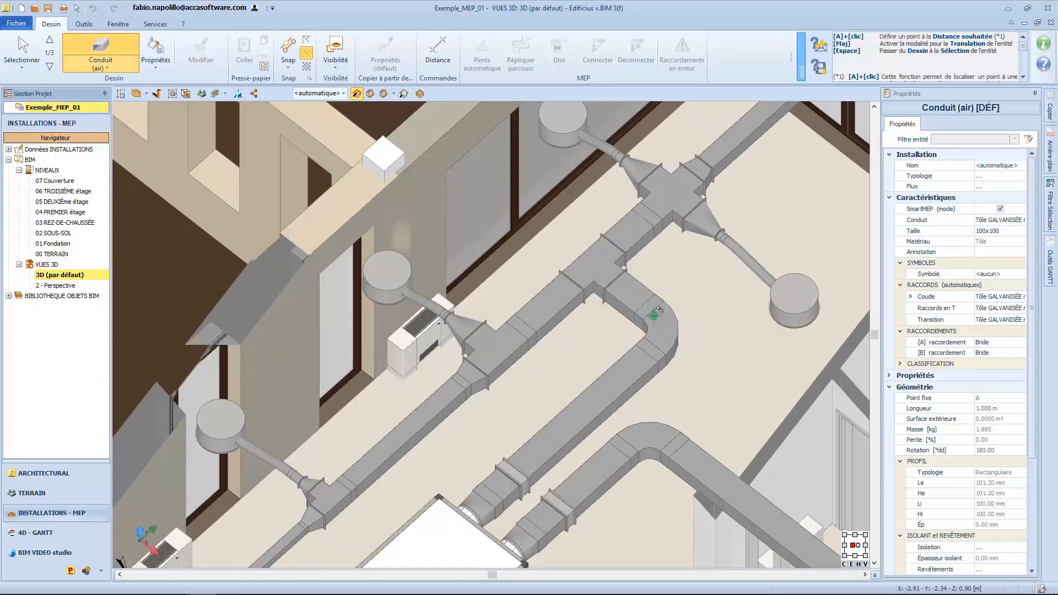
key(Escape)
Delete the tee fitting on the main duct and redraw the branch to the elbow as a 300x200 air duct with SmartMEP off
click(594, 268)
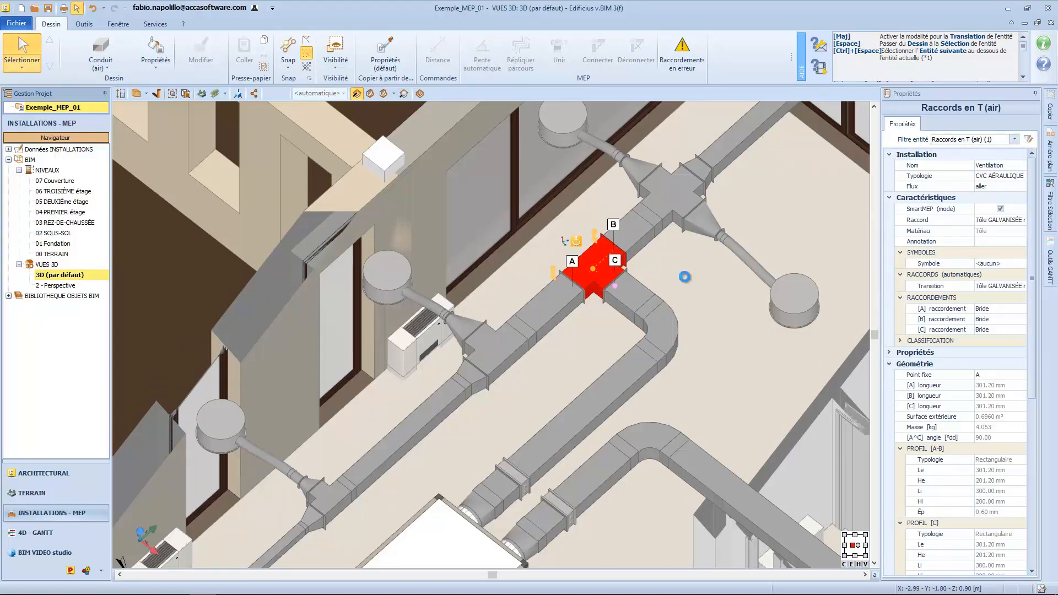
key(Delete)
click(117, 52)
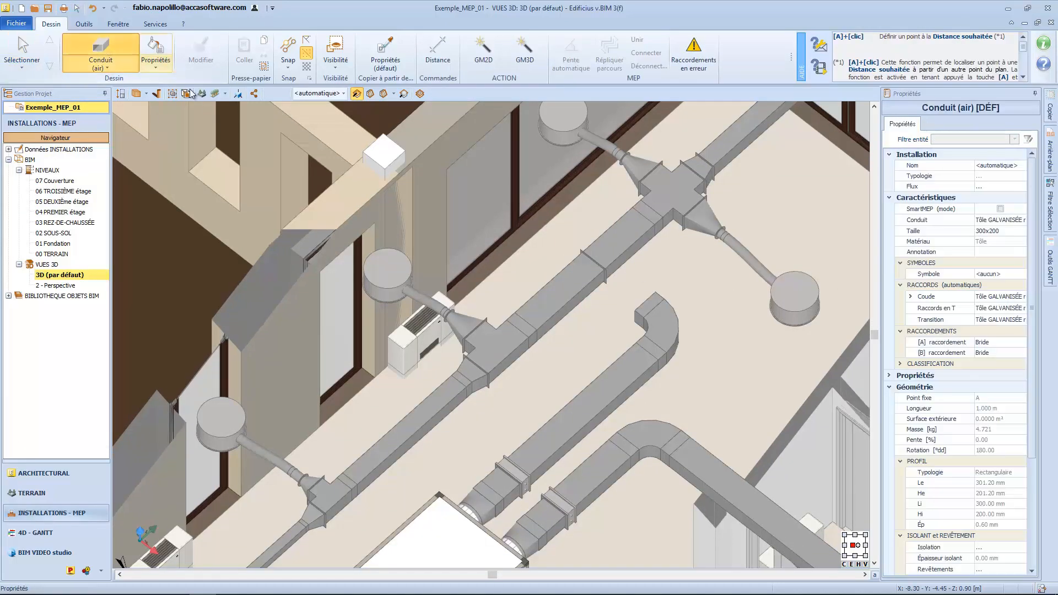
click(593, 266)
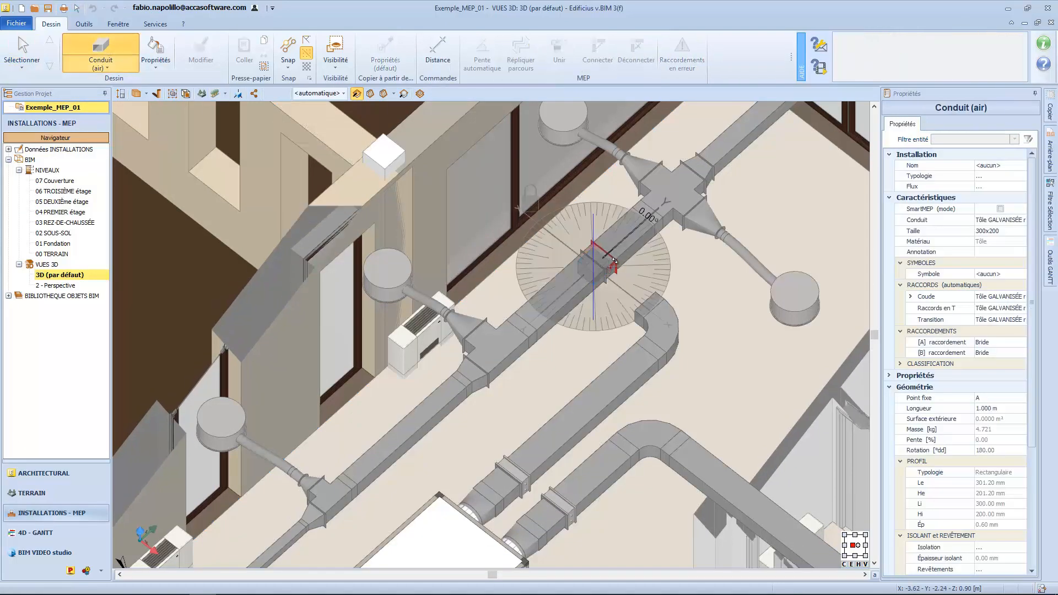
click(654, 314)
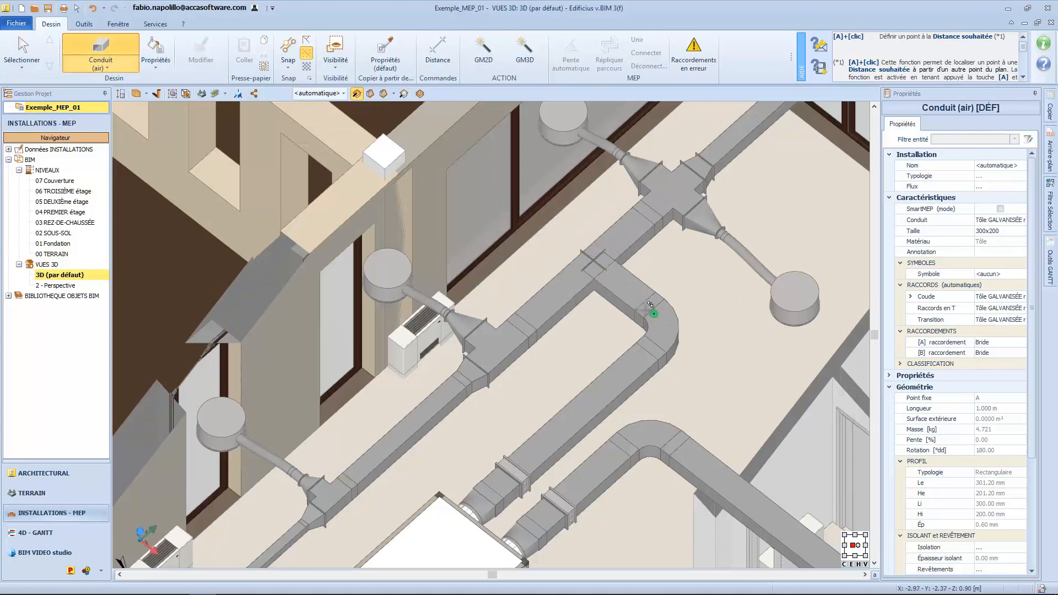
key(Escape)
Inspect the branch duct's connection at the main duct and check the model for connection errors
click(613, 279)
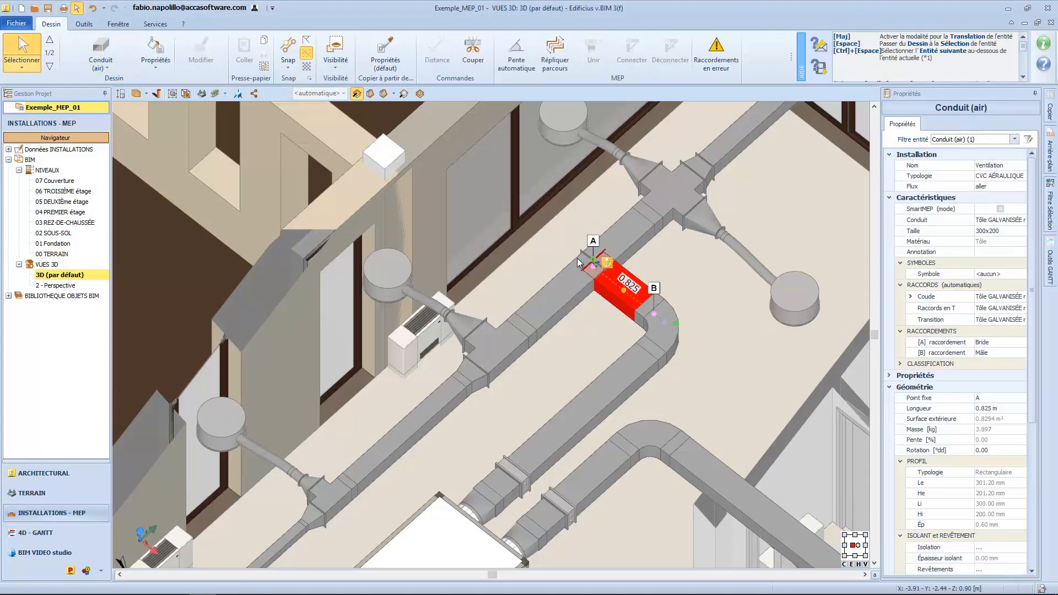
key(Escape)
click(638, 58)
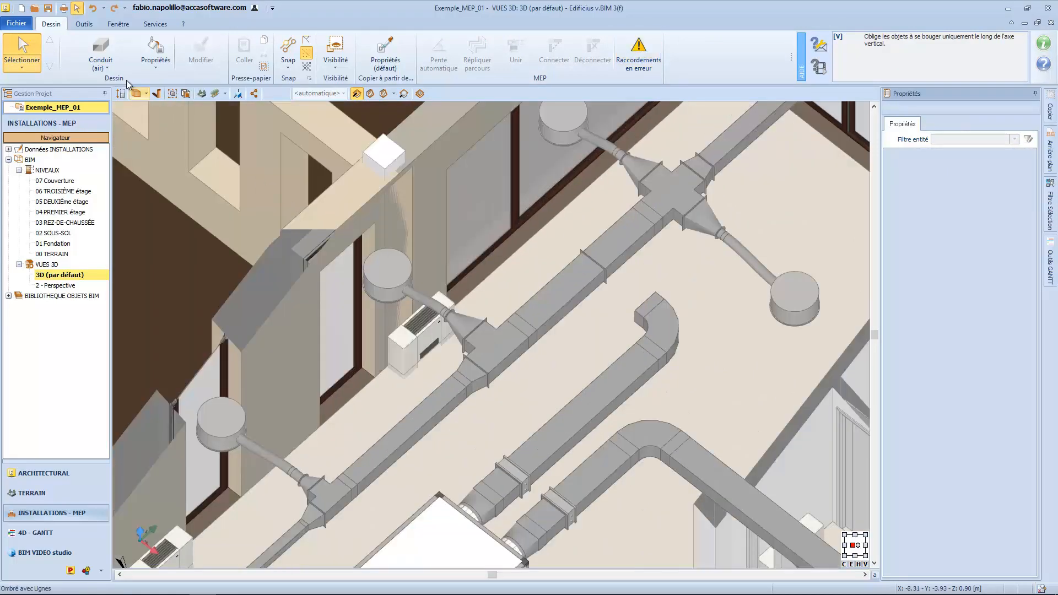
Set up a new air duct with size 250x200 and SmartMEP enabled
click(106, 51)
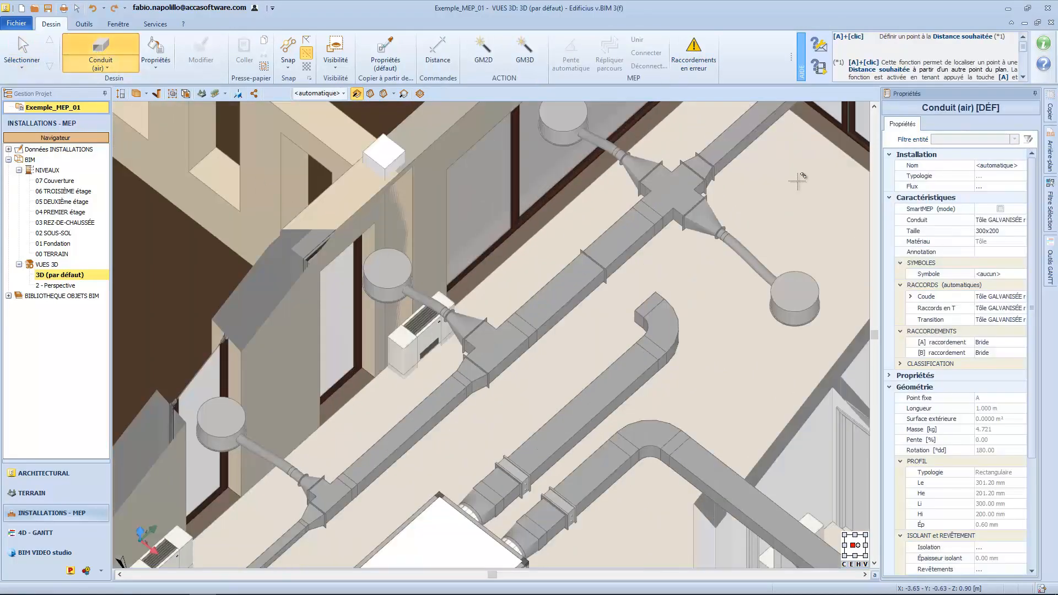
click(1023, 231)
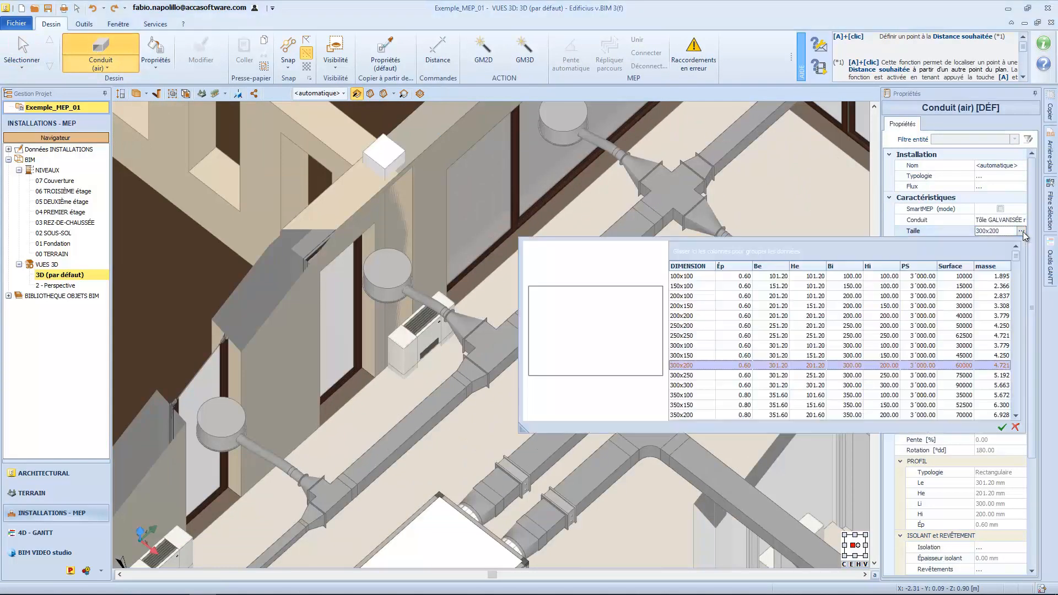
click(678, 326)
click(1002, 427)
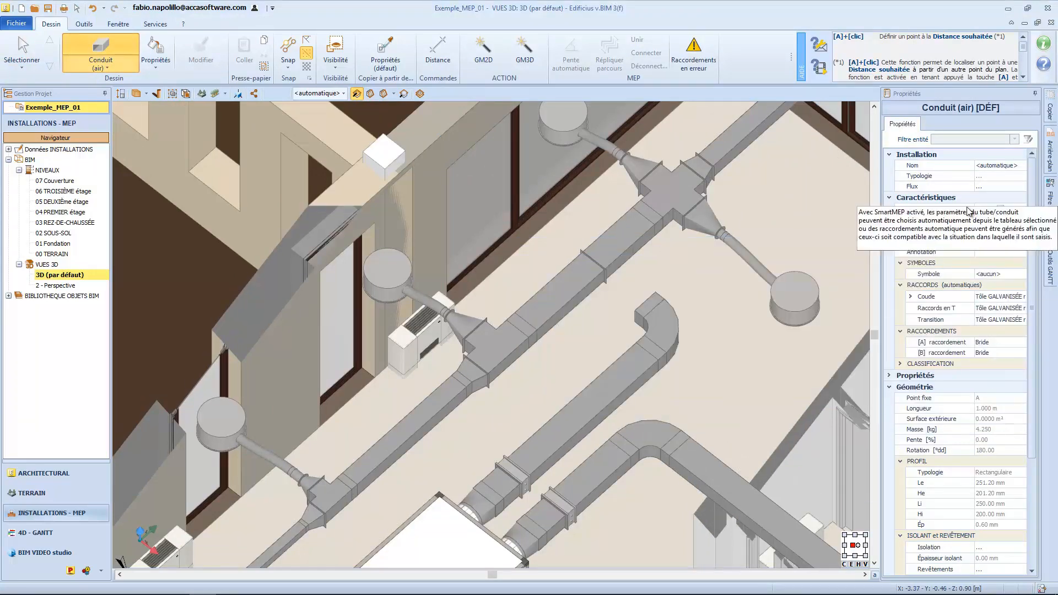
click(1000, 208)
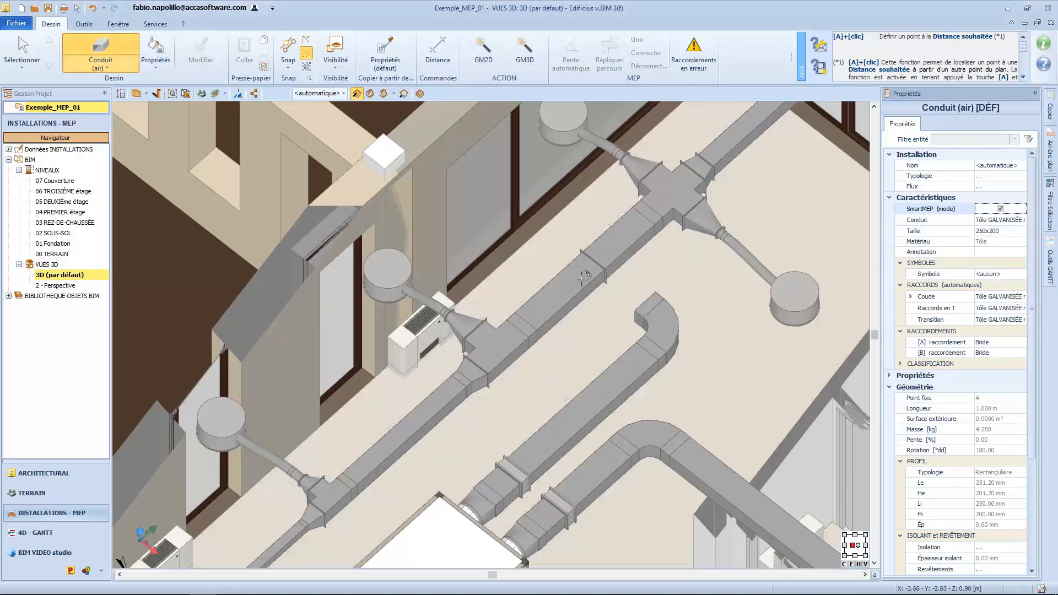
Draw the duct from the main duct's flange to the open elbow with "Dimension sélectionnée depuis catalogue", and select the tee at the junction
click(593, 267)
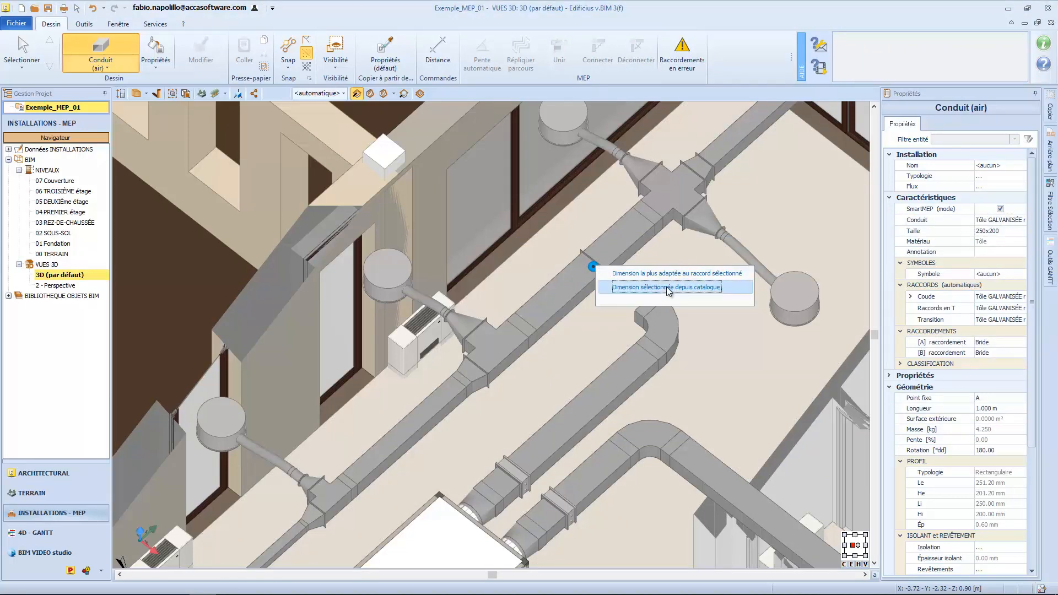
click(620, 287)
click(661, 310)
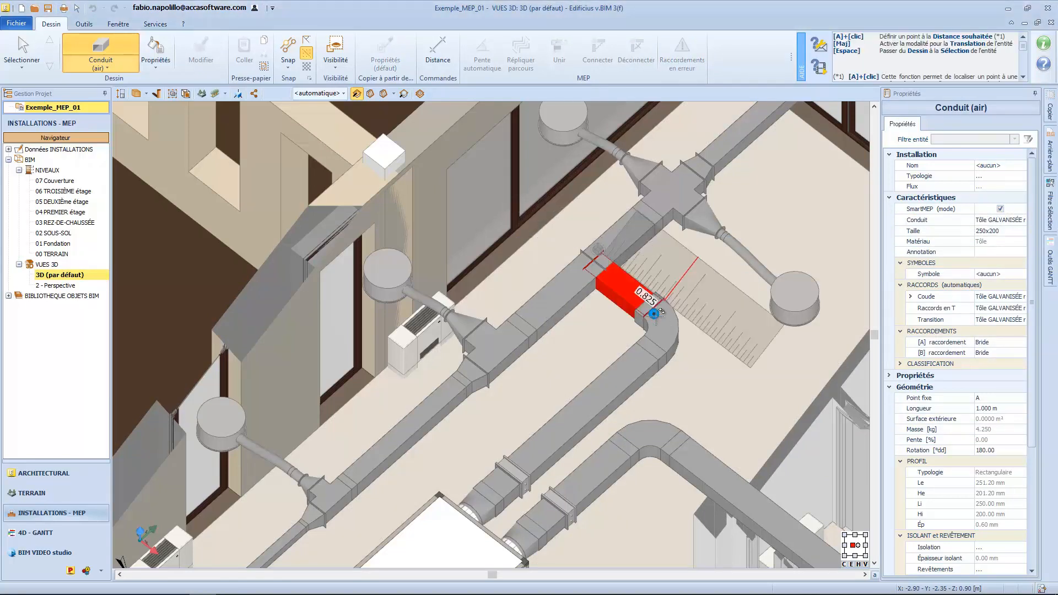
click(660, 311)
key(Escape)
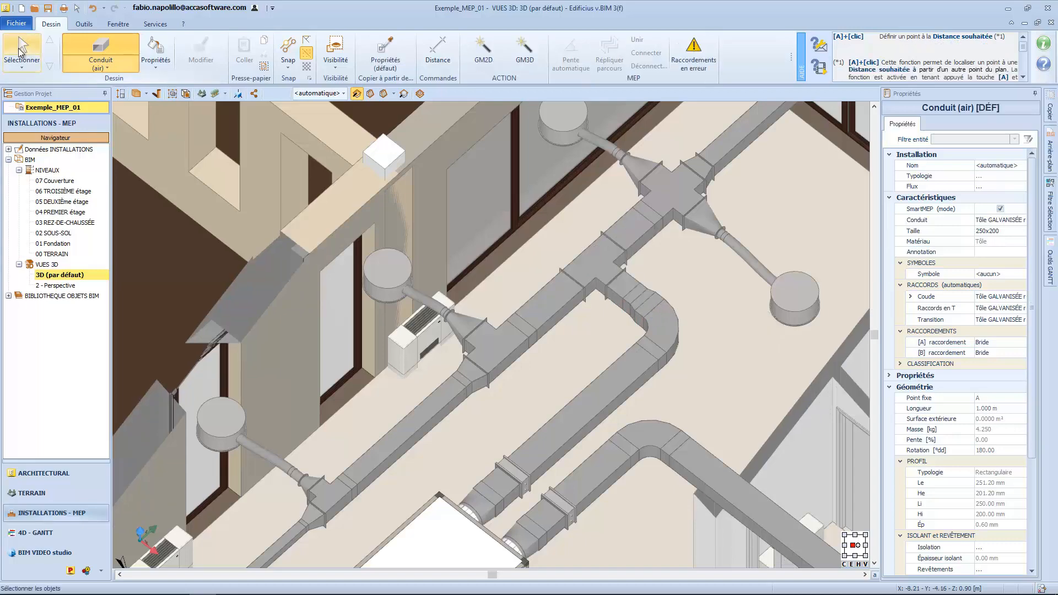
click(611, 248)
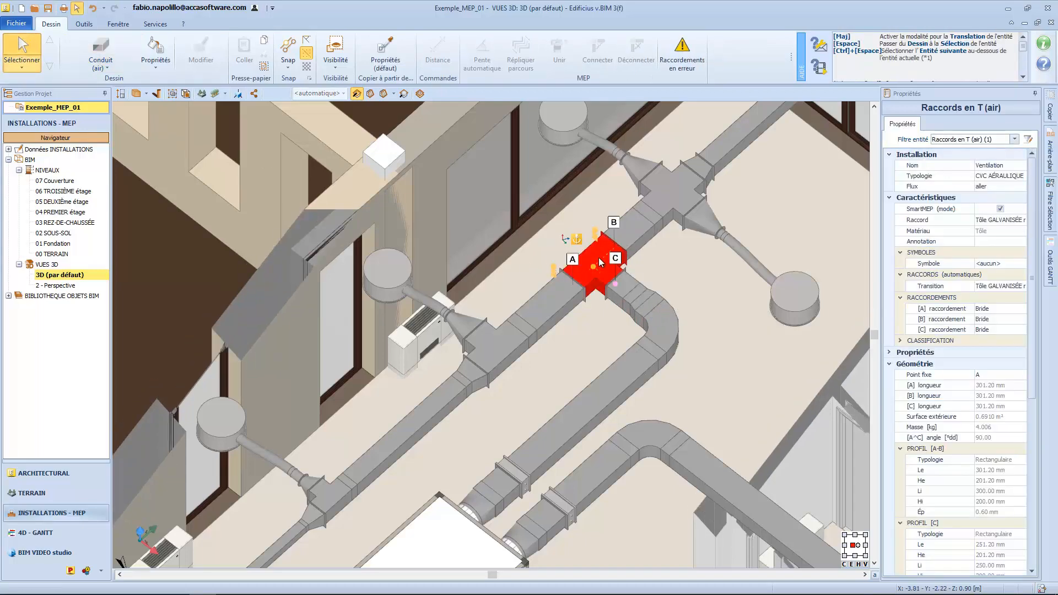
click(639, 305)
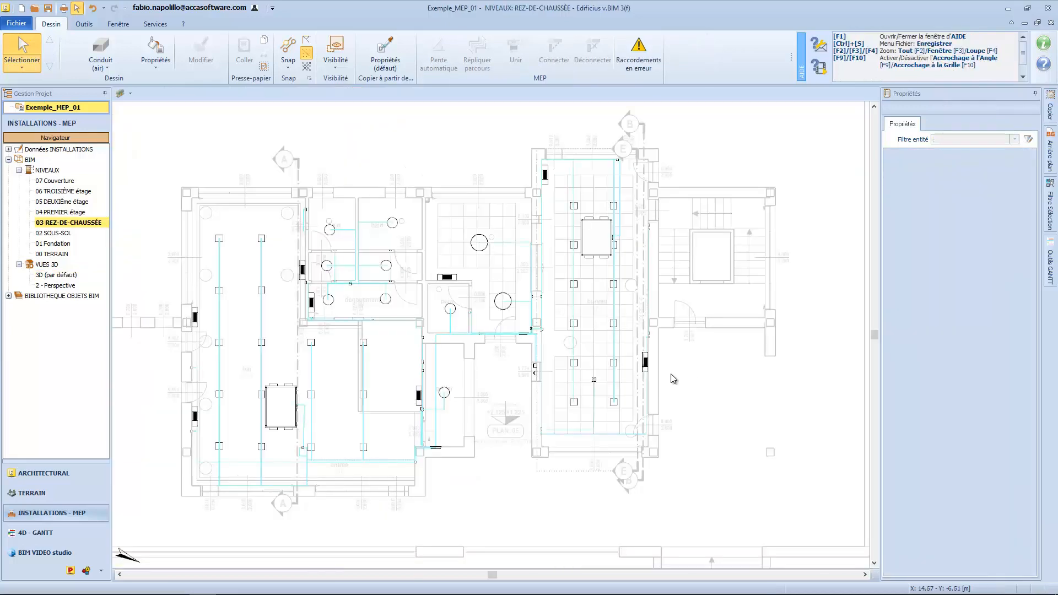
Start a rectangular 2D magnetic grid in the large hall on the REZ-DE-CHAUSSÉE plan
click(97, 68)
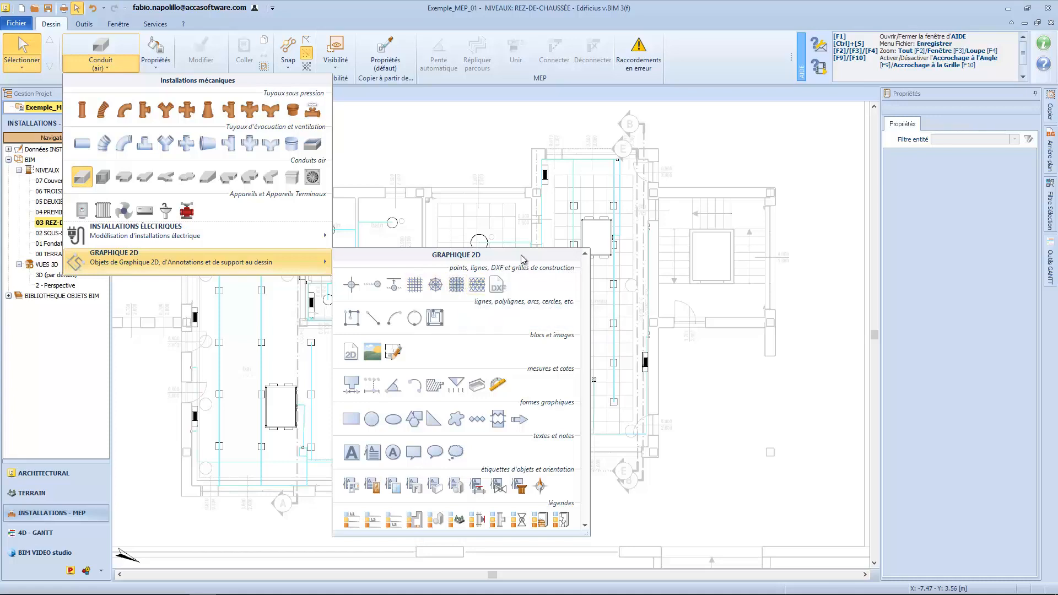
click(536, 240)
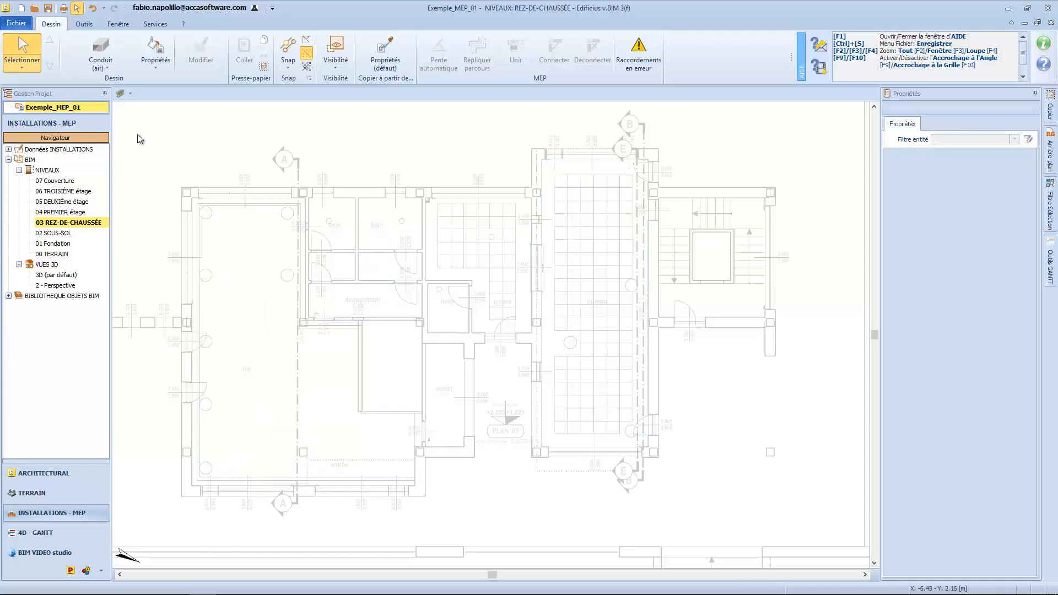
click(100, 67)
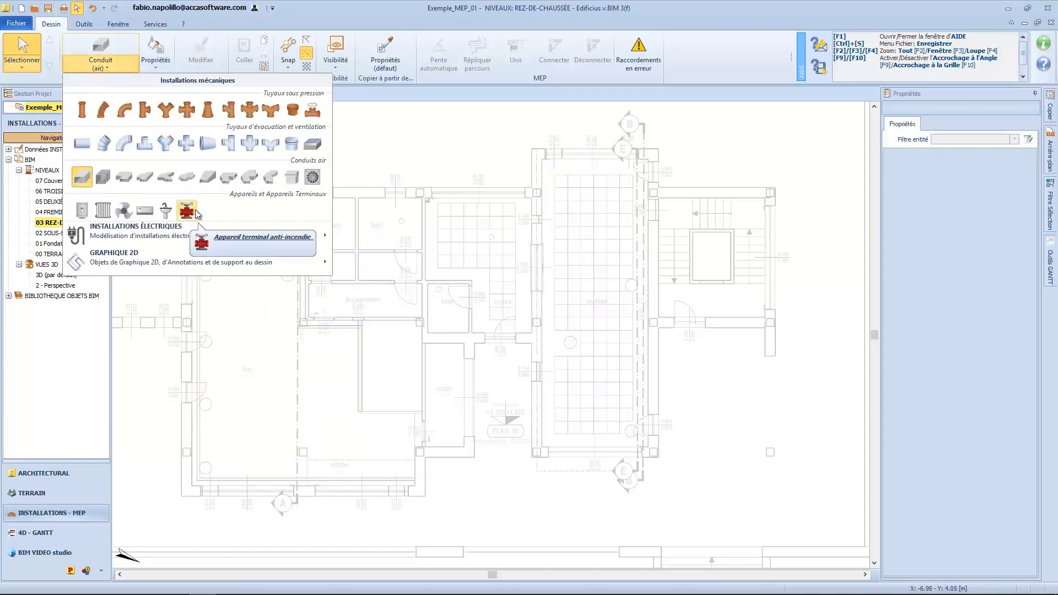
mouse_move(214, 266)
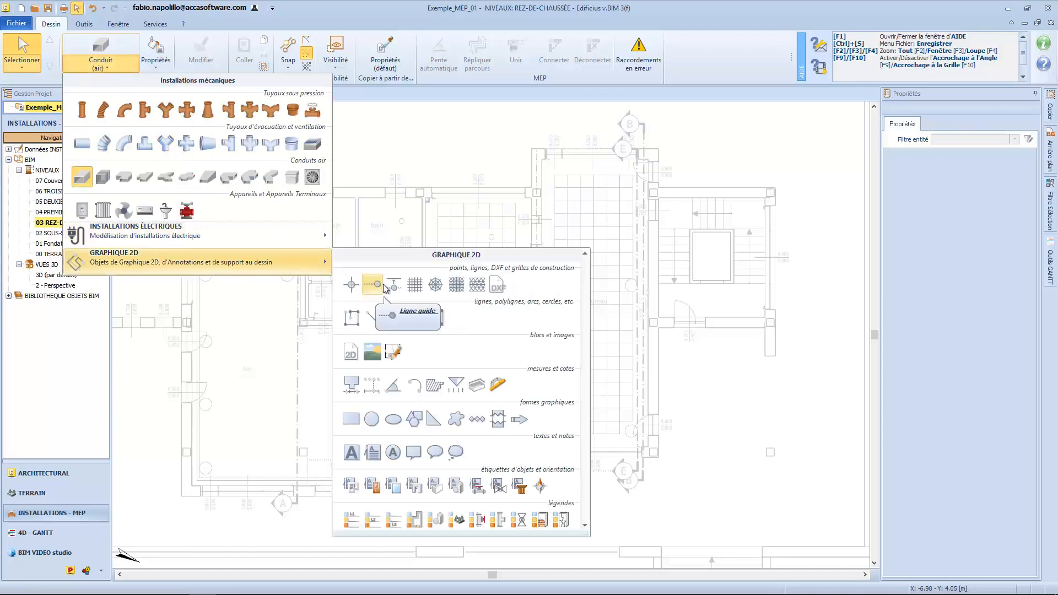
click(413, 286)
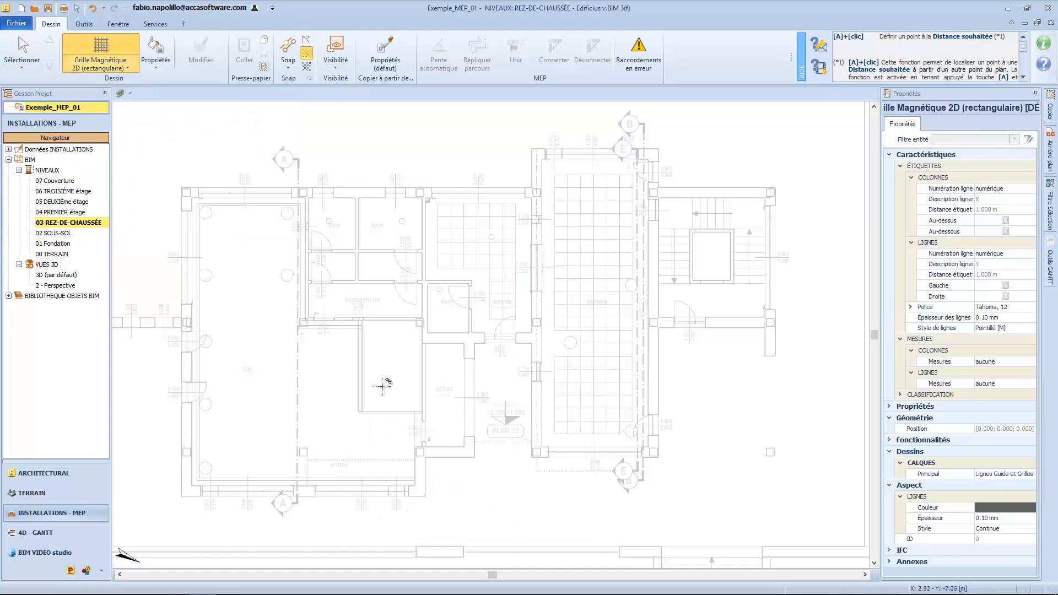
click(262, 385)
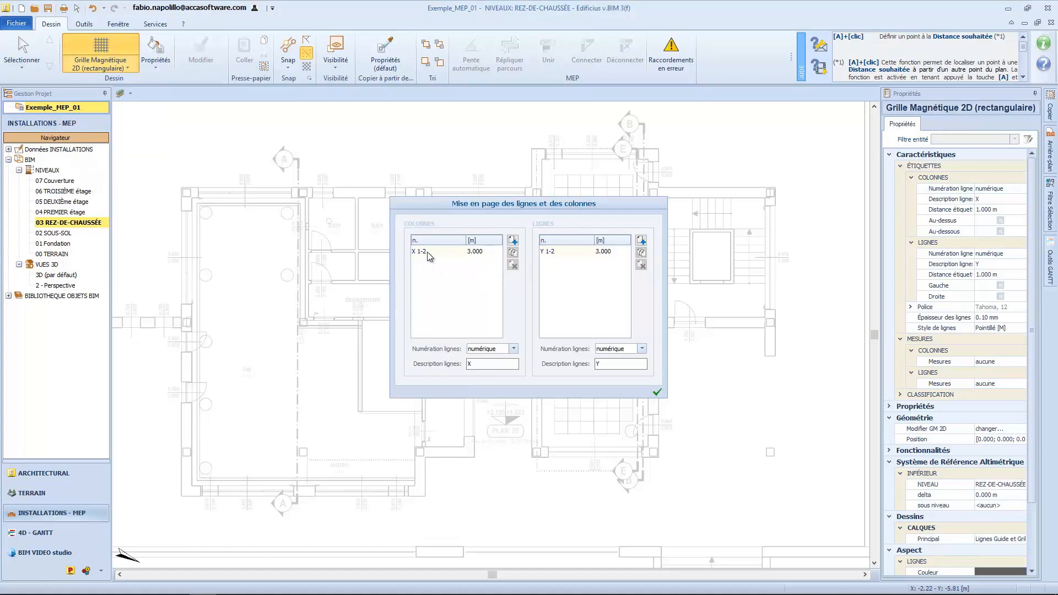
Set the grid's first column spacing to 1 m and add a second 1 m column interval, discarding a surplus third one
double_click(484, 251)
text(1)
key(Return)
click(513, 241)
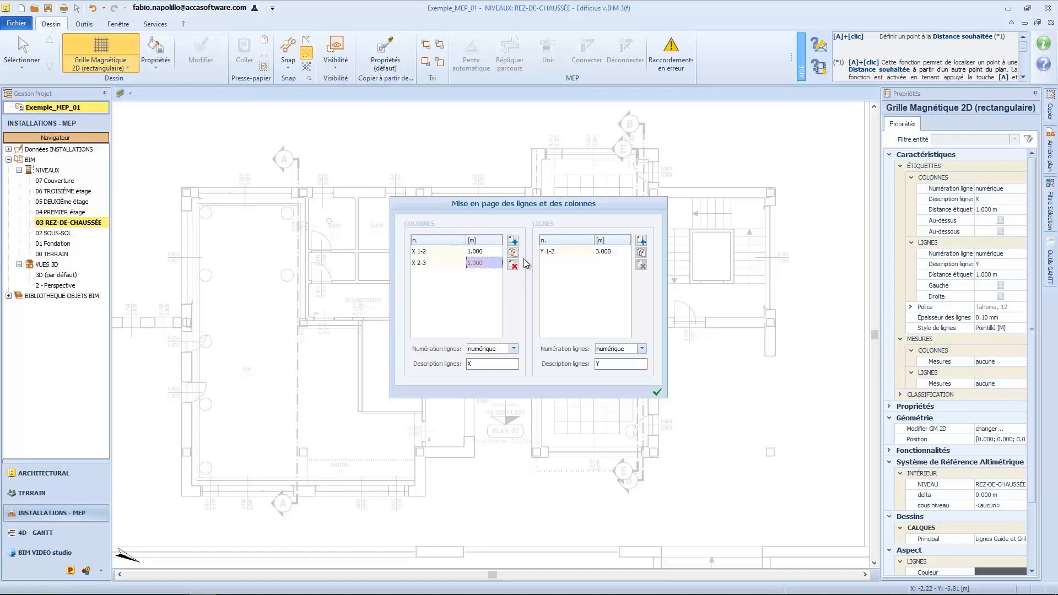
click(513, 252)
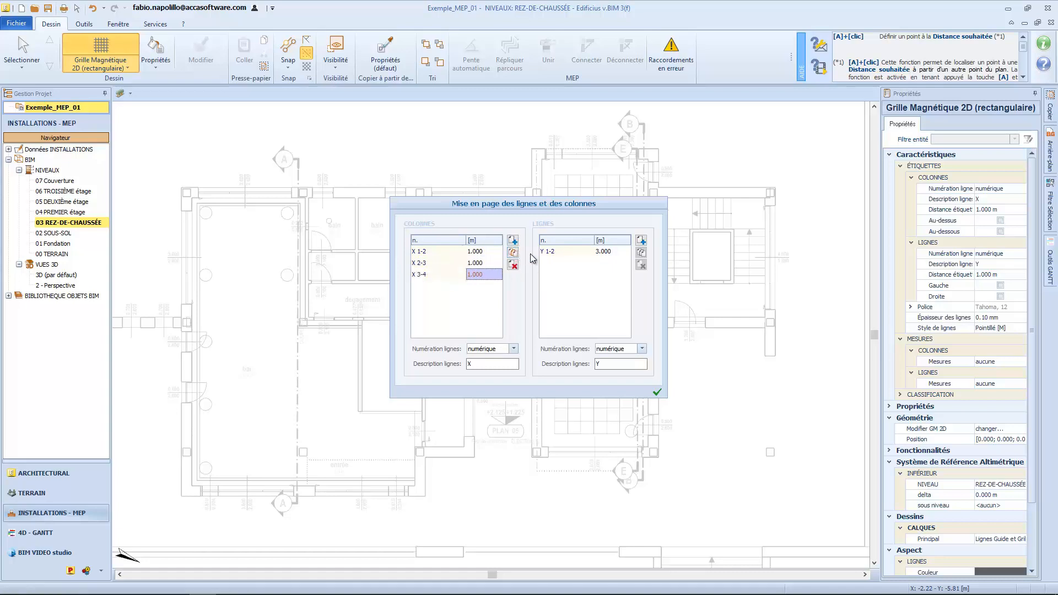
click(513, 265)
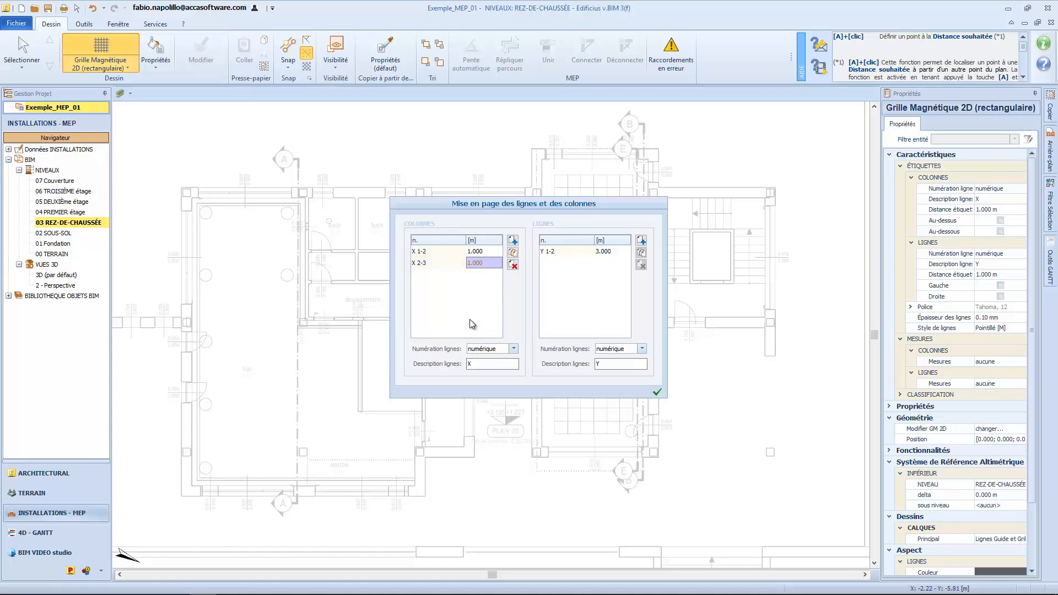
Try alphanumeric numbering for the grid's columns and switch it back to numeric
click(503, 349)
click(490, 365)
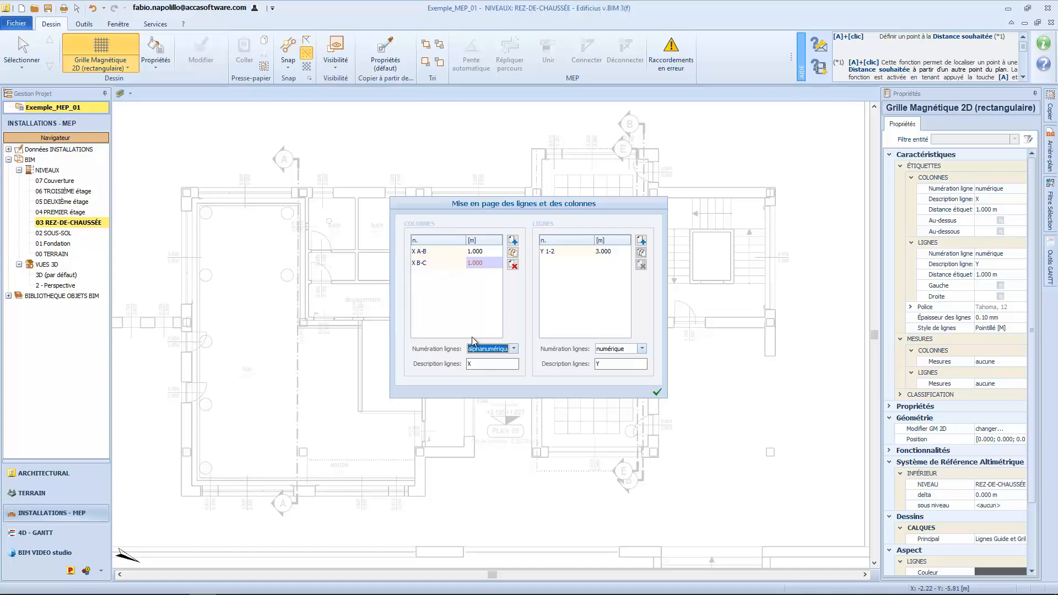
click(507, 351)
click(485, 360)
click(466, 364)
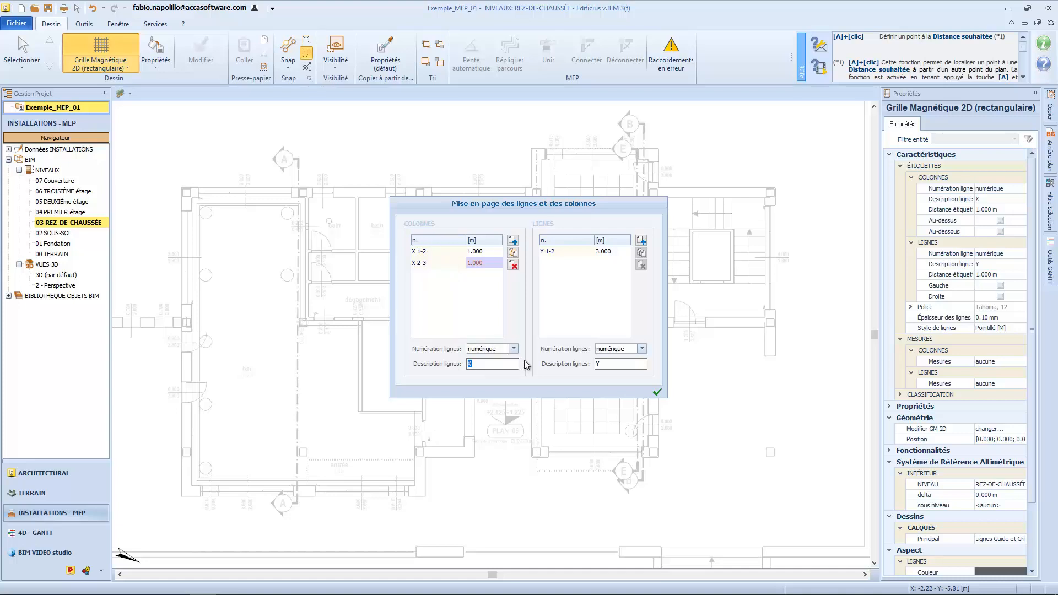
key(Return)
Place a triangular 2D magnetic grid with two R steps of 2 m near the entrance on the ground-floor plan
click(101, 60)
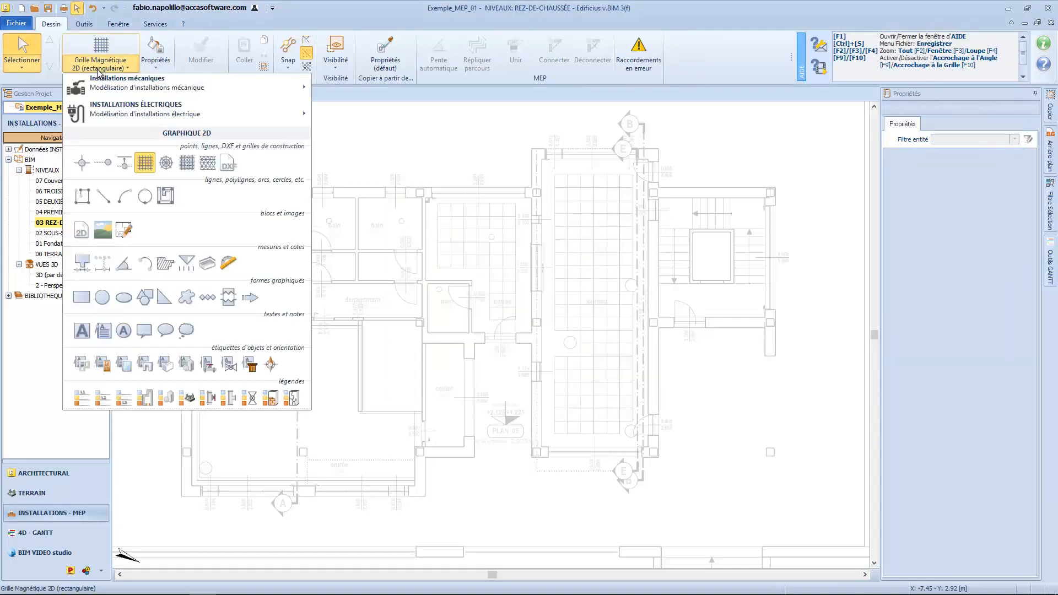
click(207, 162)
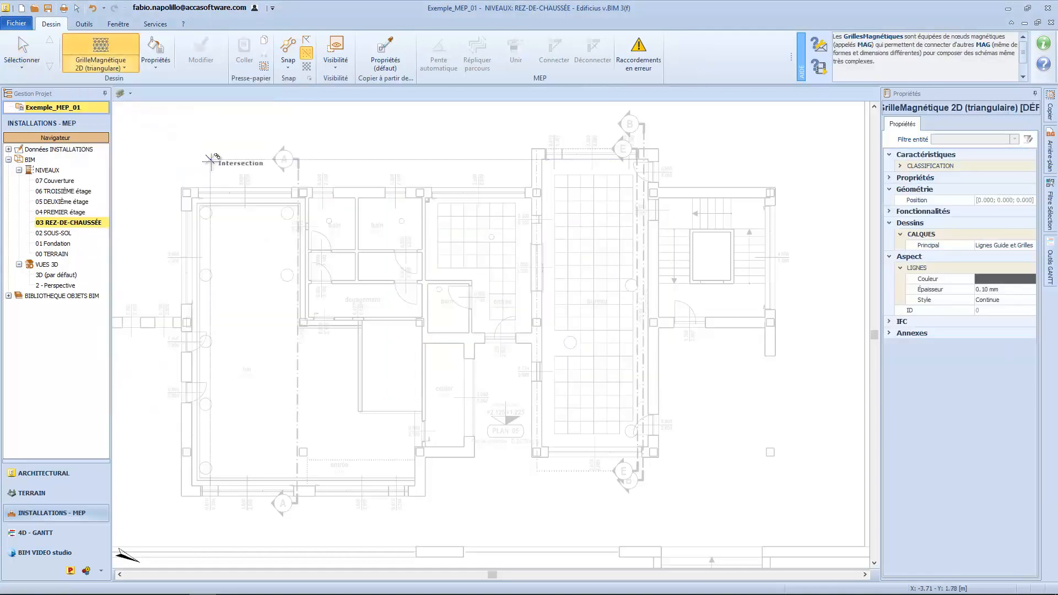
click(406, 452)
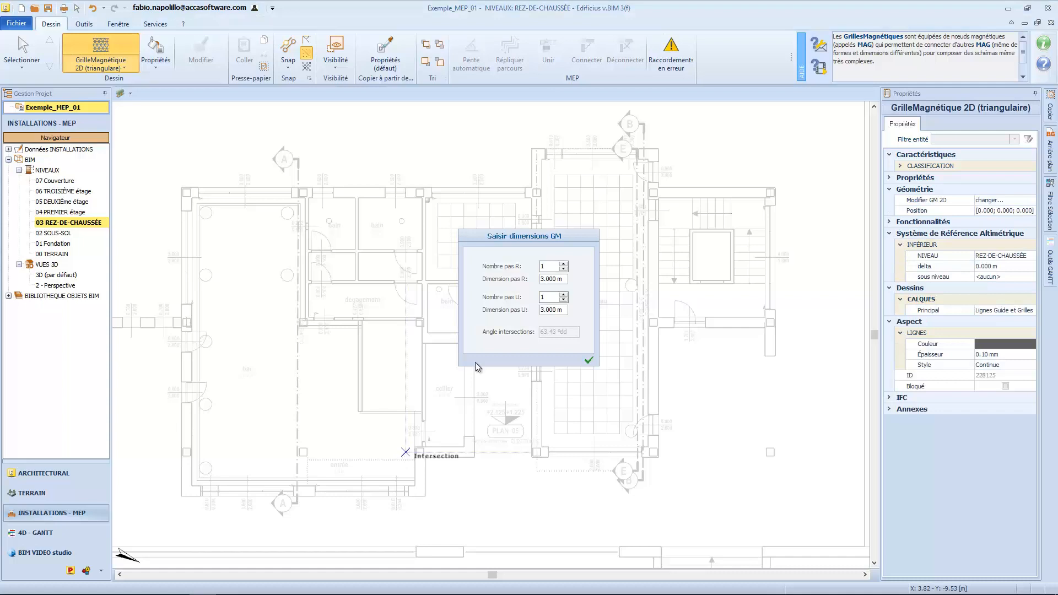
click(563, 264)
drag(561, 279, 521, 283)
text(2)
click(563, 294)
drag(564, 309, 523, 320)
click(588, 360)
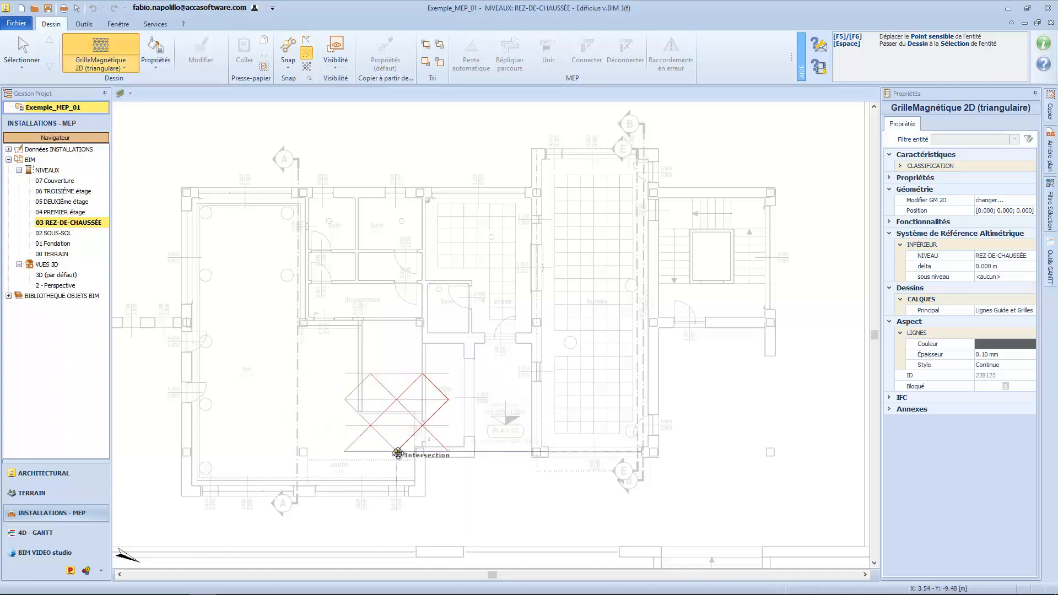
click(451, 457)
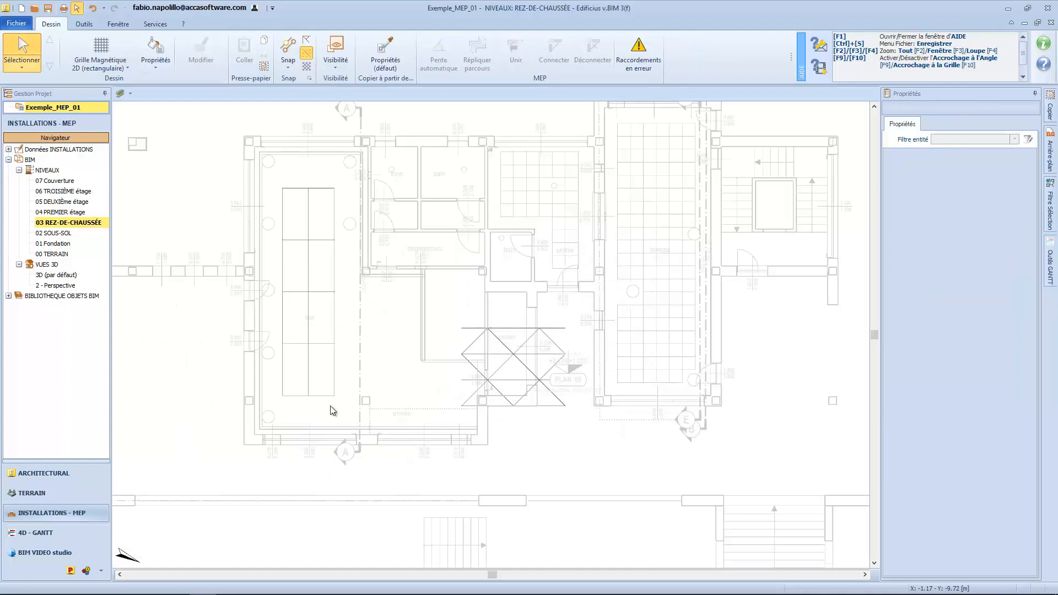
Show the rectangular grid's column labels above it and its row labels on its right side
key(space)
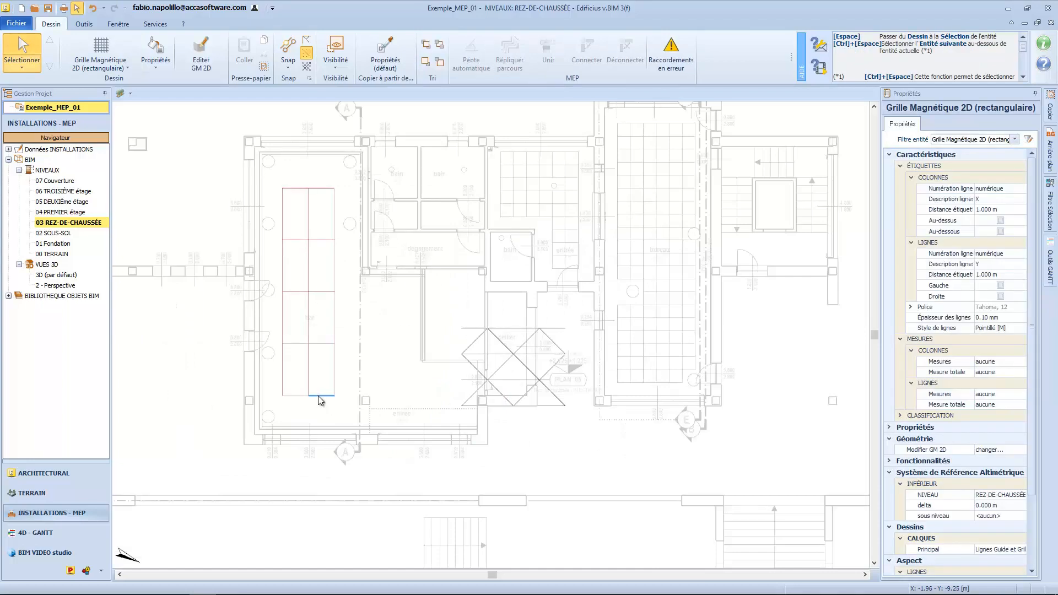
click(1000, 220)
click(1000, 296)
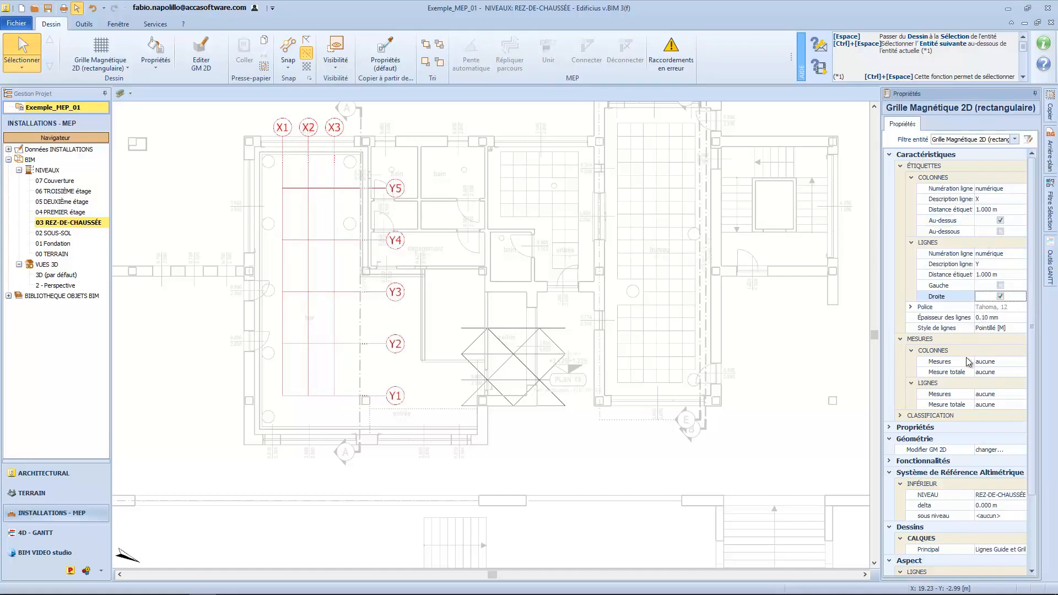
Display the rectangular grid's column measurements as "inférieurs" and its row measurements as "gauche"
click(998, 363)
click(990, 385)
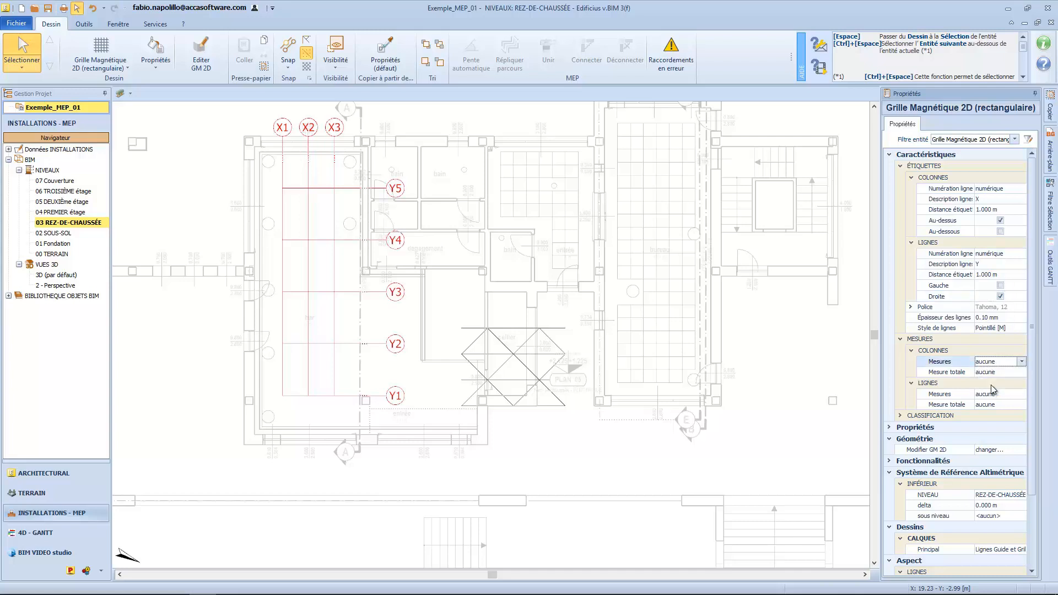
click(992, 394)
click(991, 394)
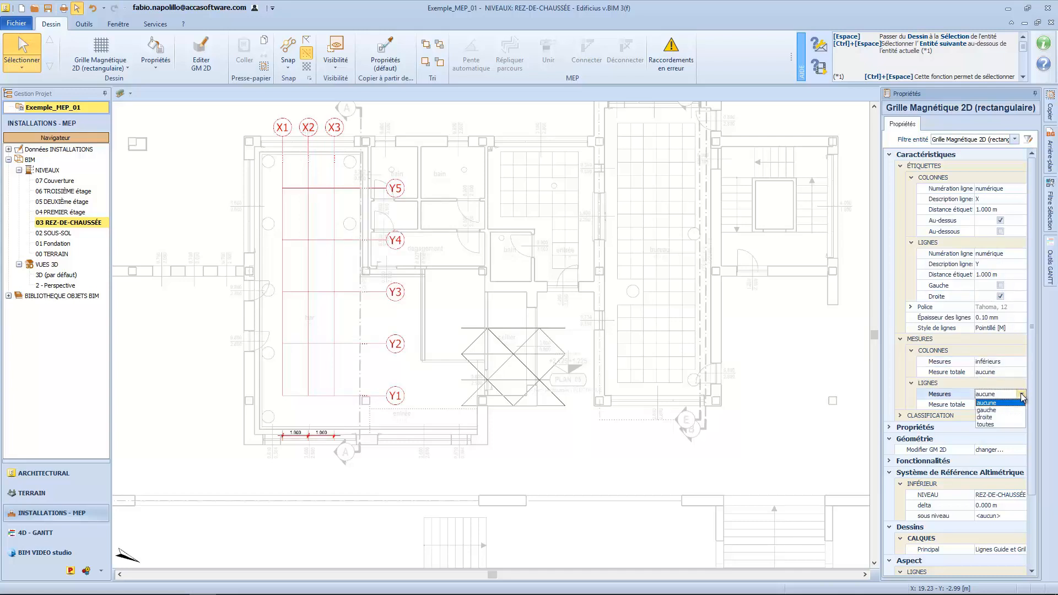
click(991, 413)
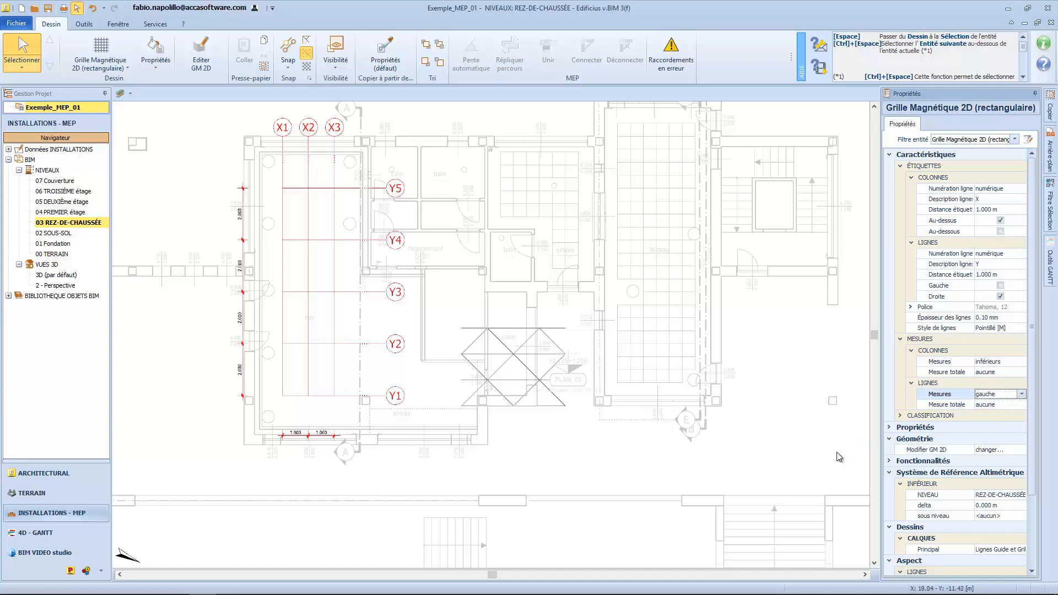
Edit the rectangular grid's layout by removing the second column interval and setting the remaining column spacing to 2 m
click(936, 451)
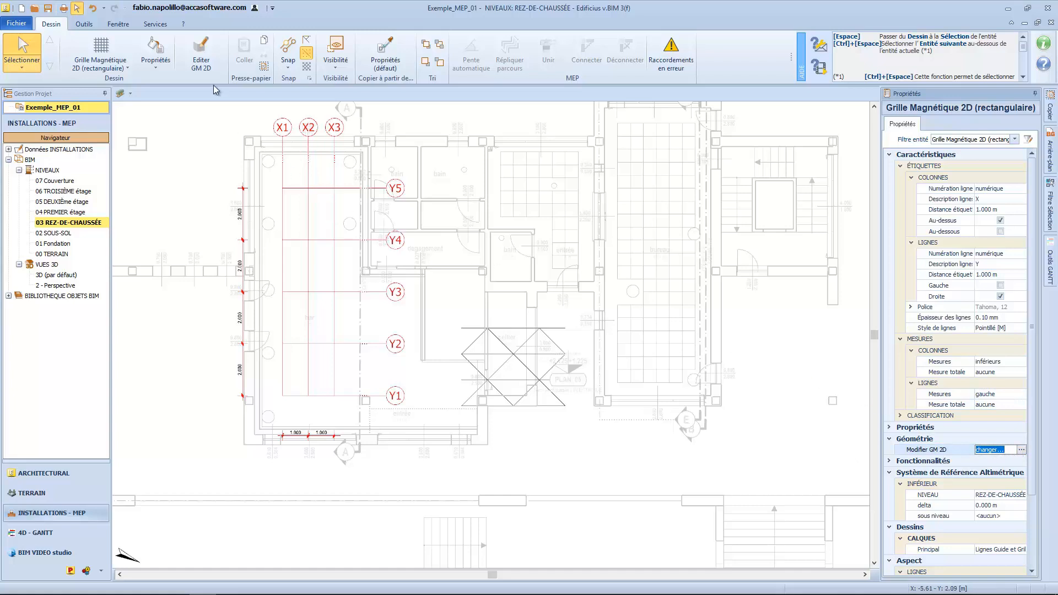
click(203, 58)
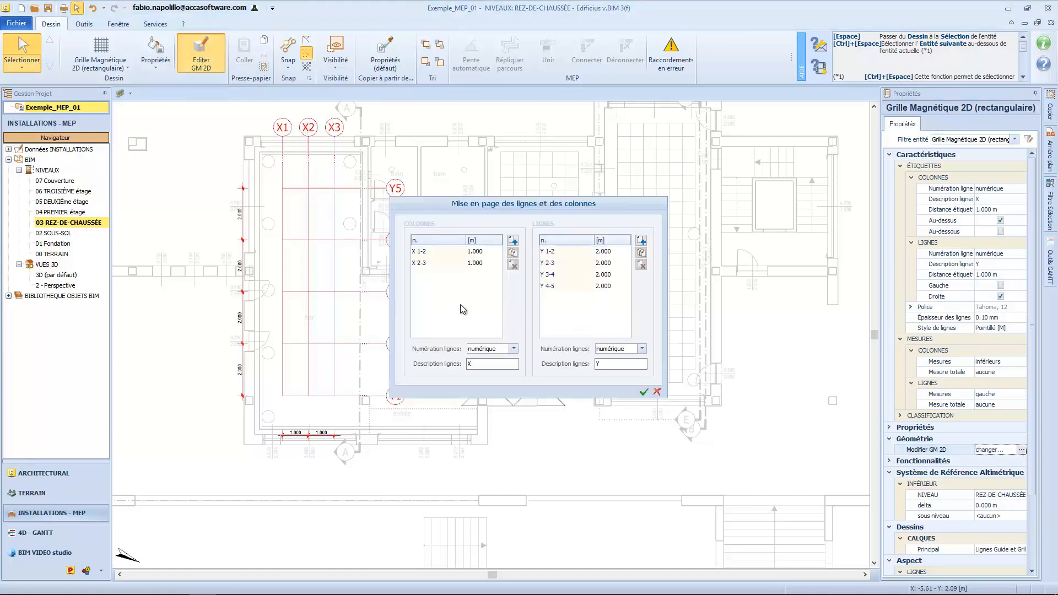
click(473, 264)
click(513, 267)
click(479, 252)
text(2)
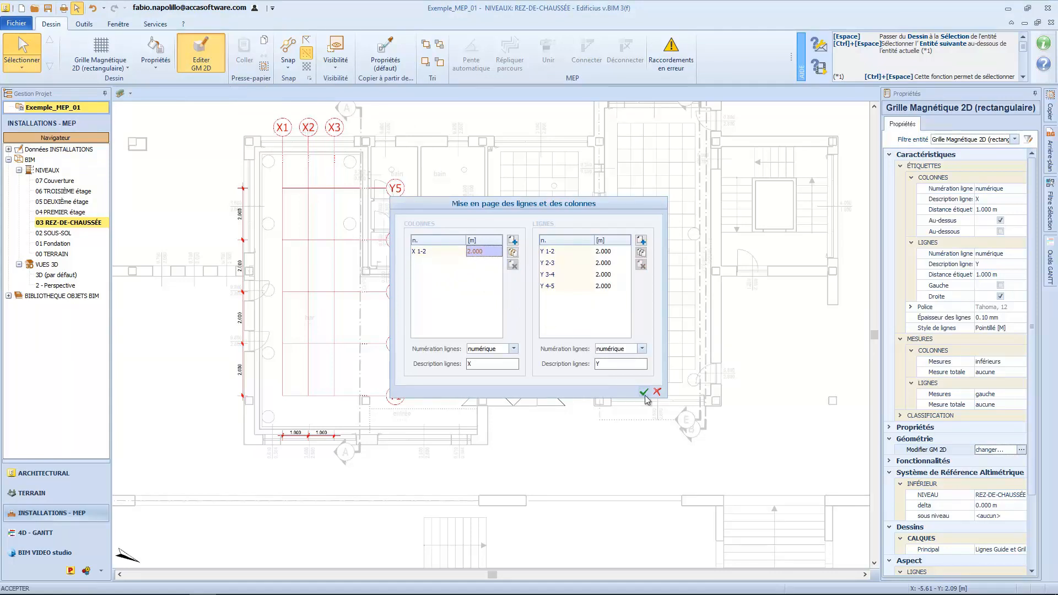
click(643, 391)
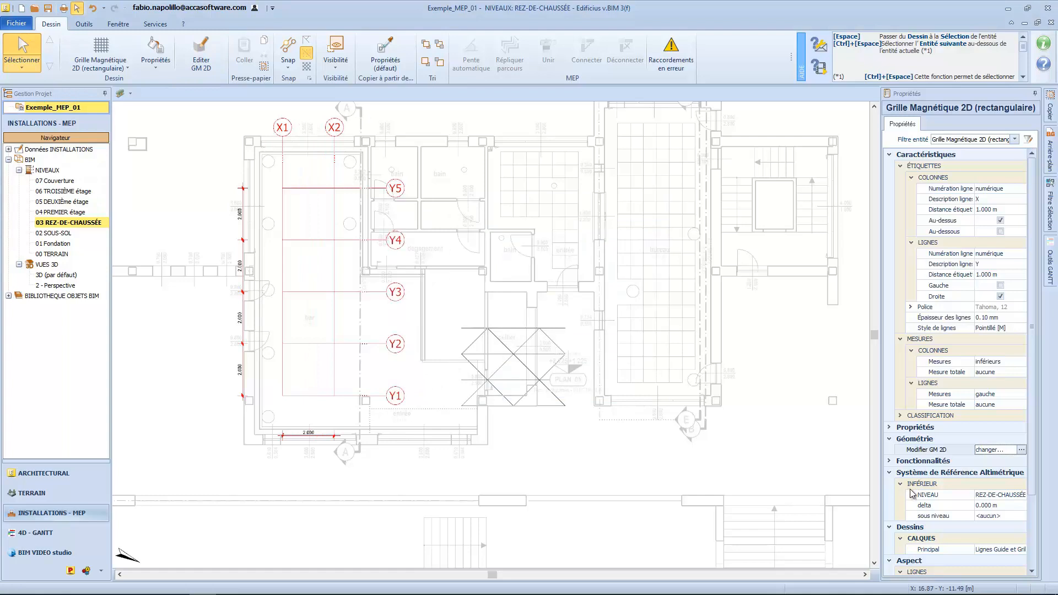
Set the rectangular magnetic grid's lower elevation delta to 3 m above REZ-DE-CHAUSSÉE
click(975, 504)
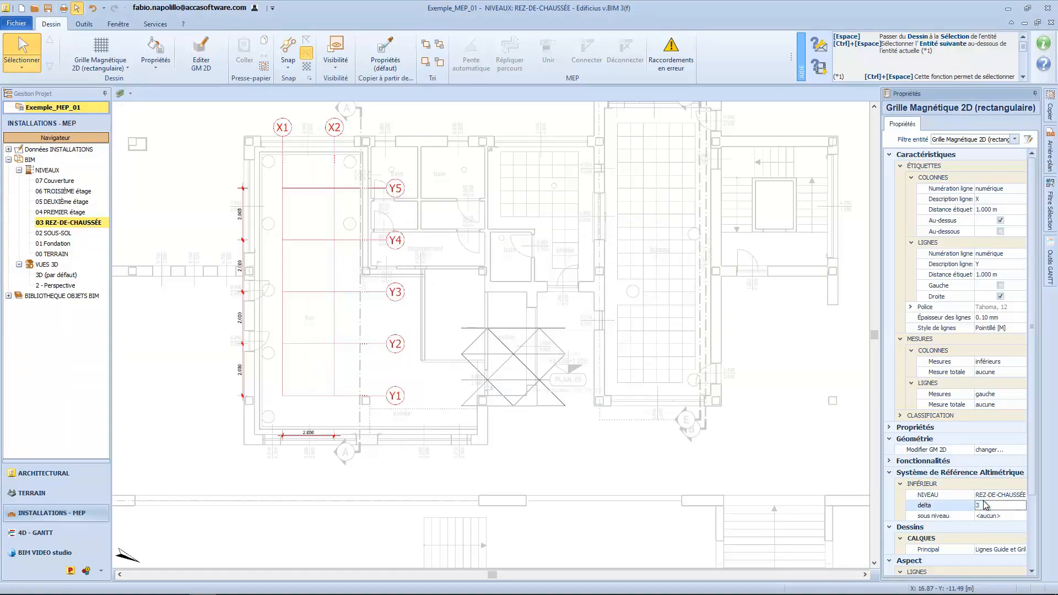
key(Return)
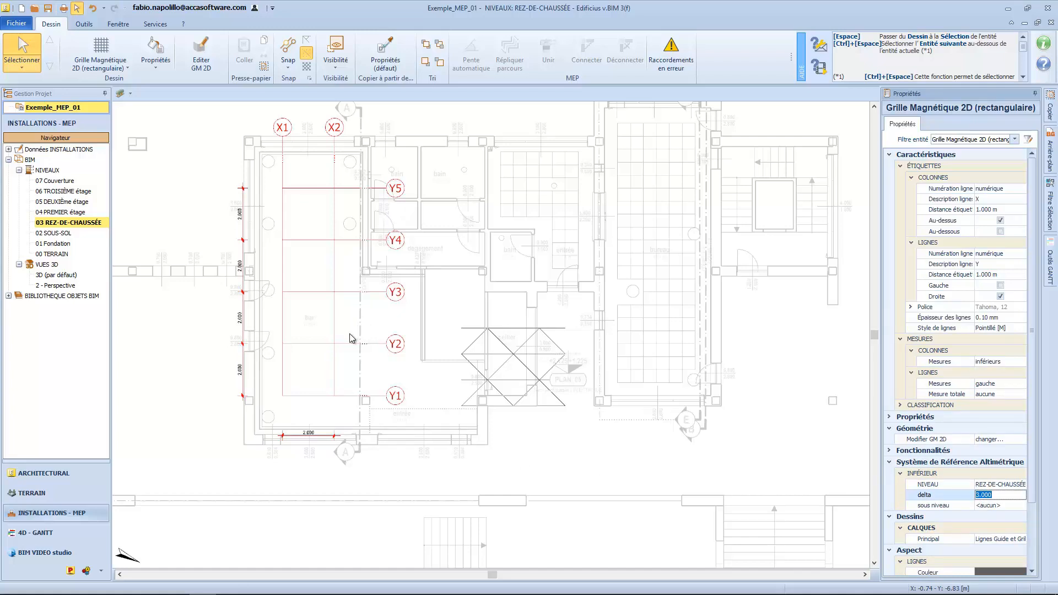
Try moving the rectangular grid from the intersection of its X2 column and Y2 row
scroll(339, 409, up, 2)
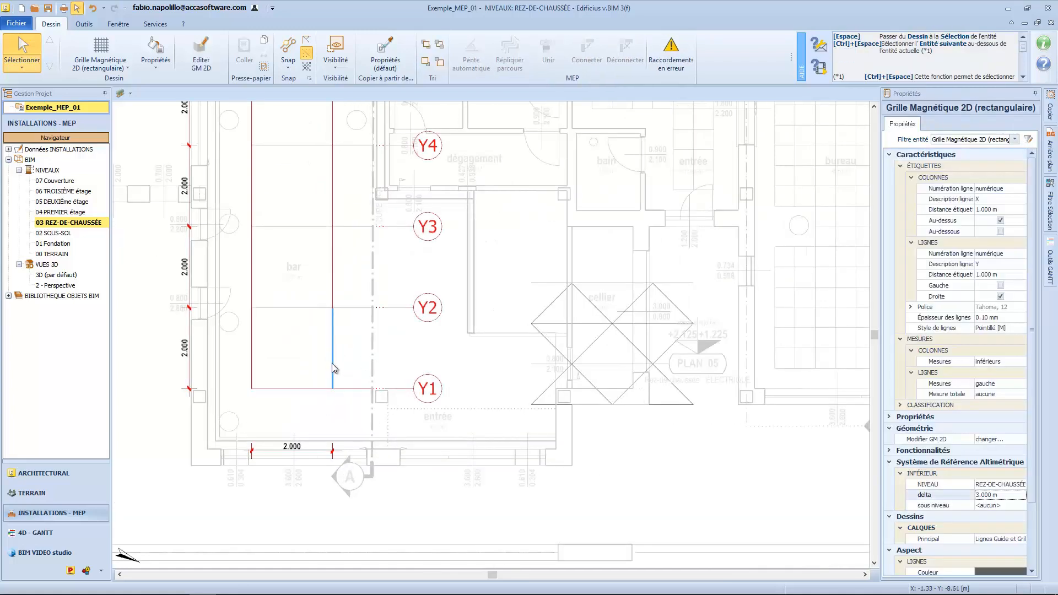
click(332, 307)
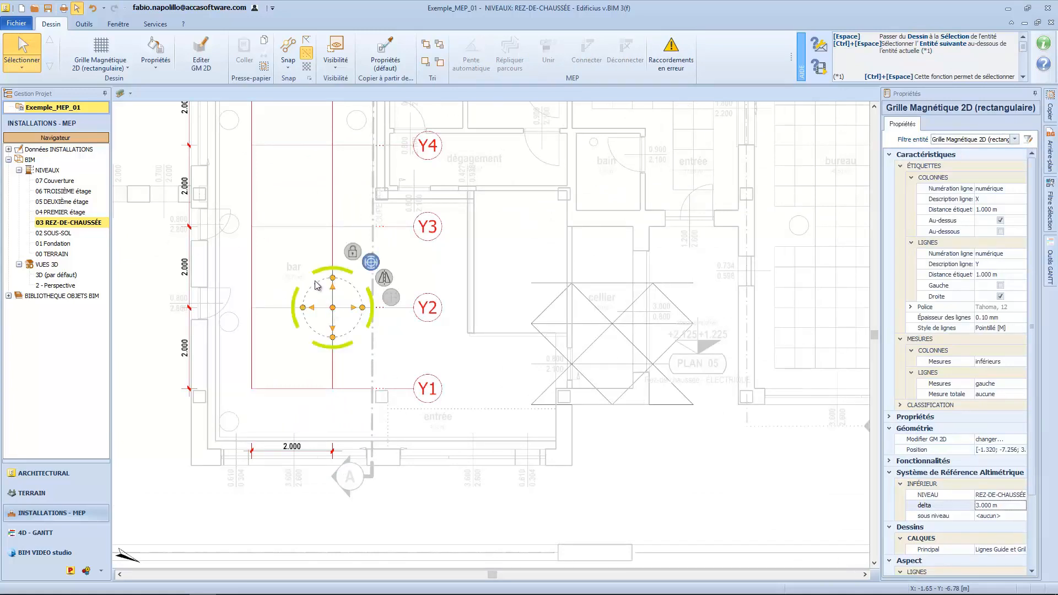
click(332, 308)
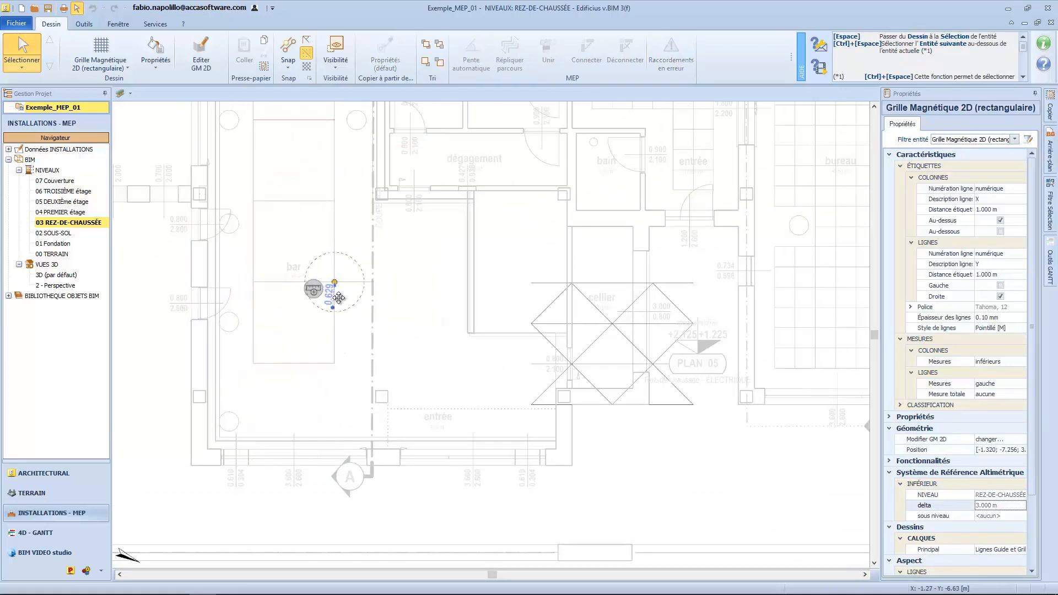
key(Escape)
click(331, 306)
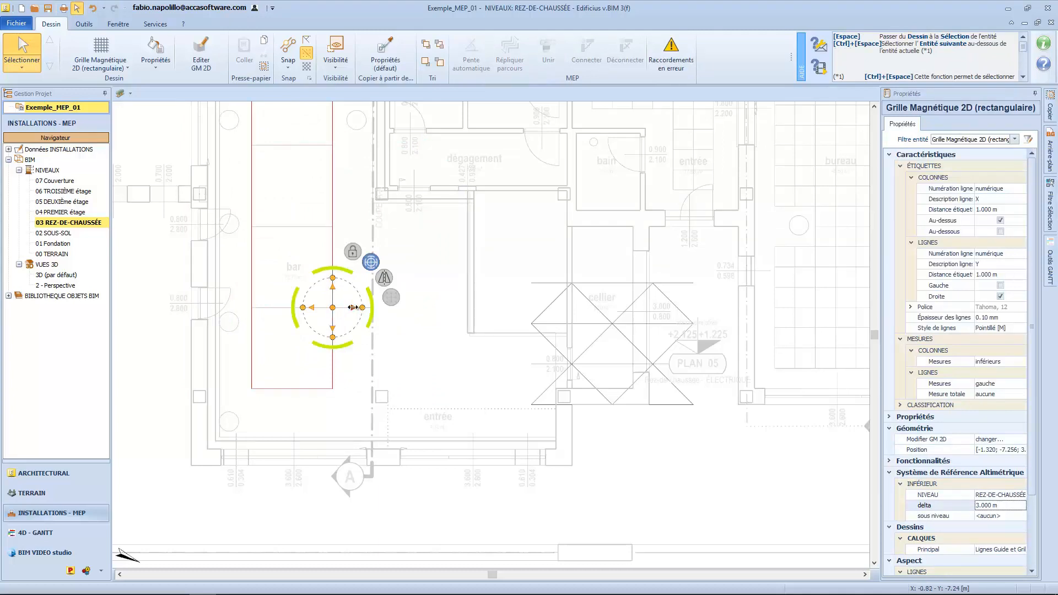
drag(332, 306, 389, 307)
Try editing the lowest row interval of the rectangular grid from the length and joining options of its X2 segment
click(332, 307)
click(332, 319)
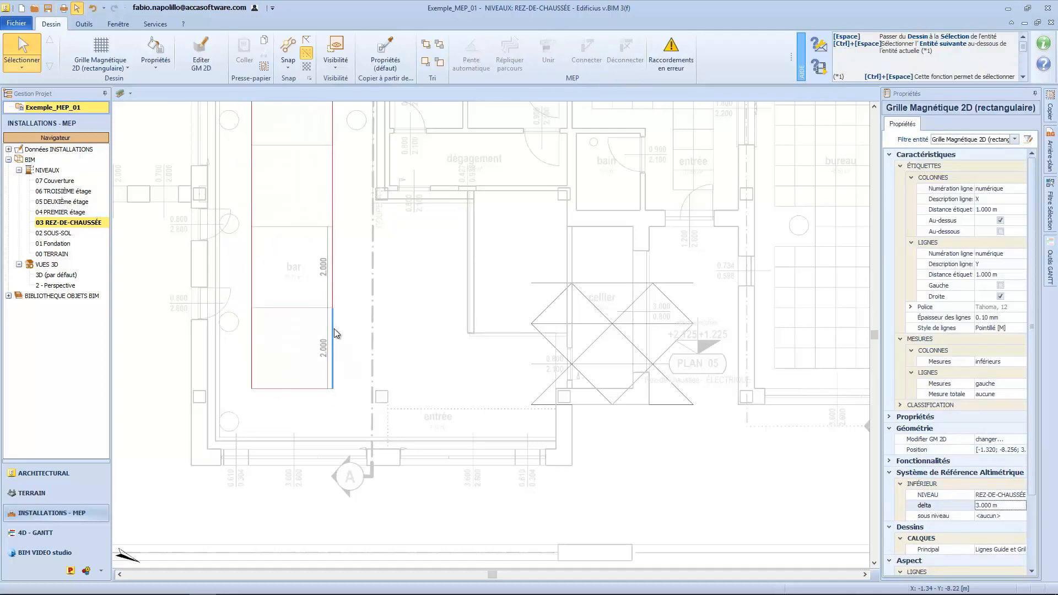
click(334, 330)
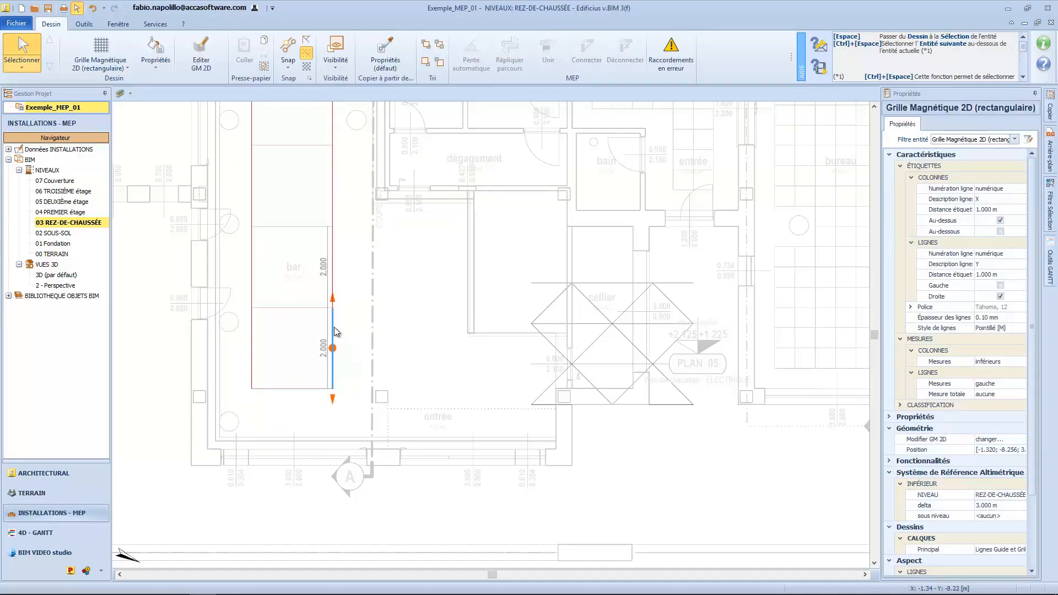
right_click(332, 298)
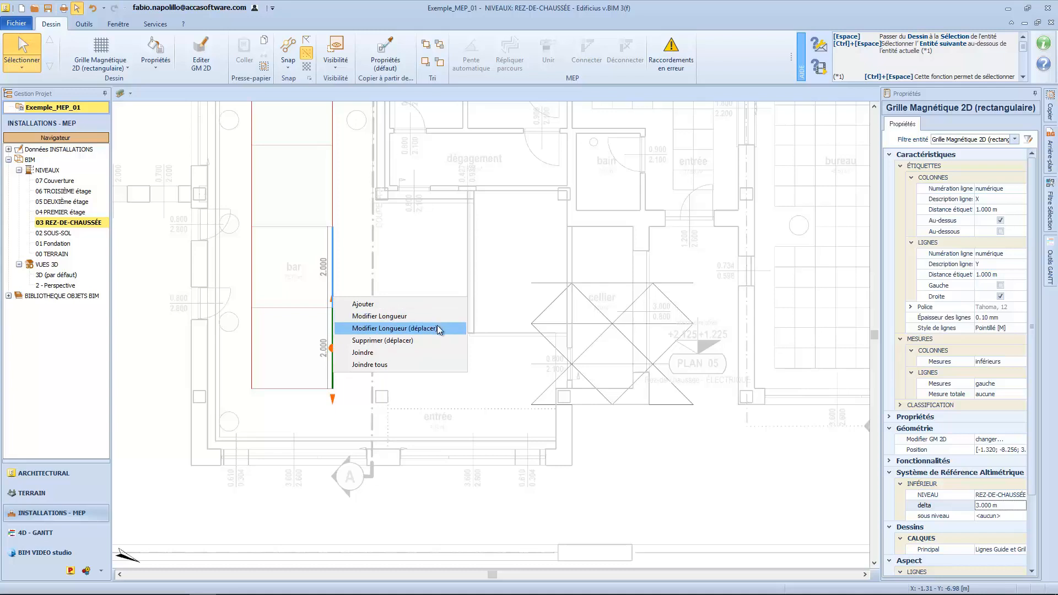
click(408, 369)
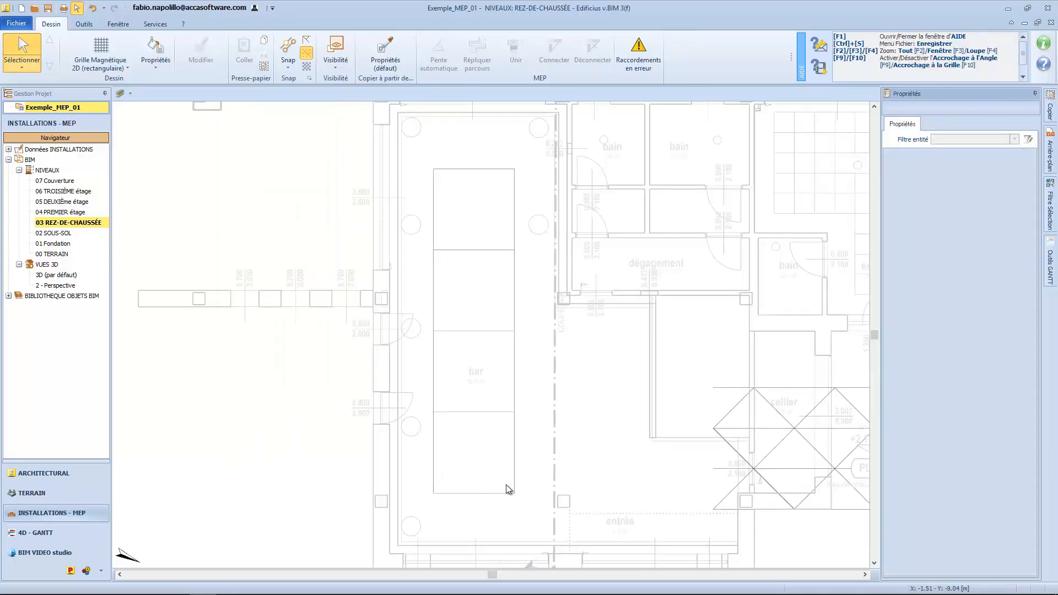
Choose the electrical device with the square lighting point model and try GM2D placement over the bar's rectangular grid
click(108, 67)
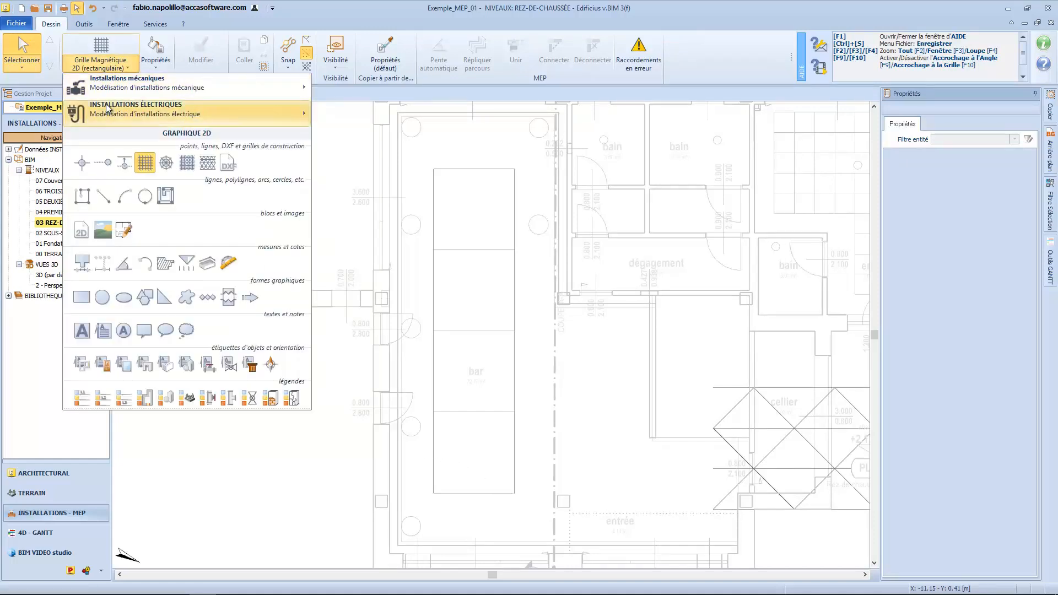
mouse_move(107, 115)
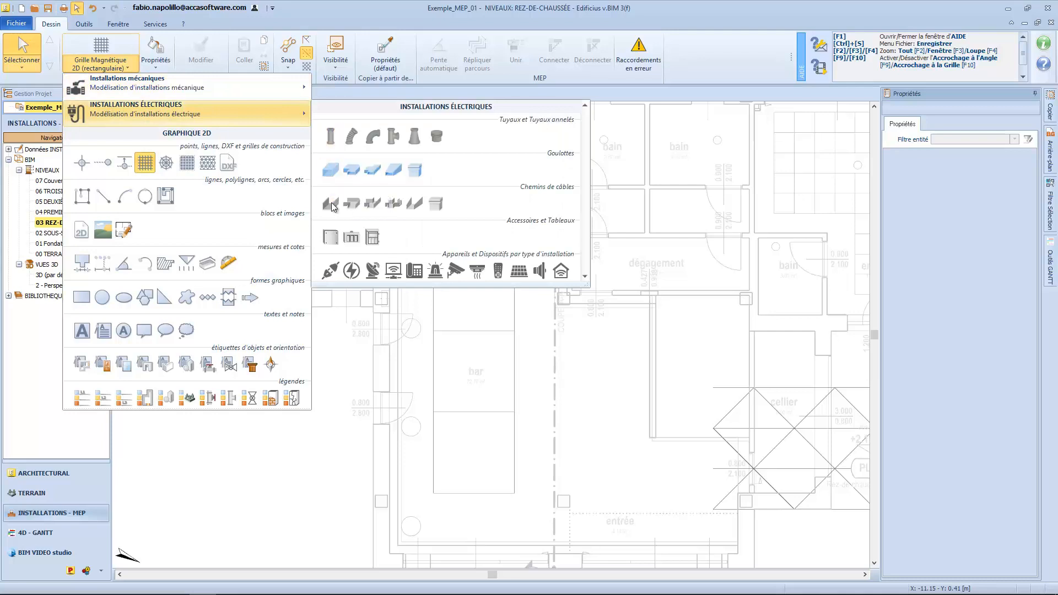
click(330, 270)
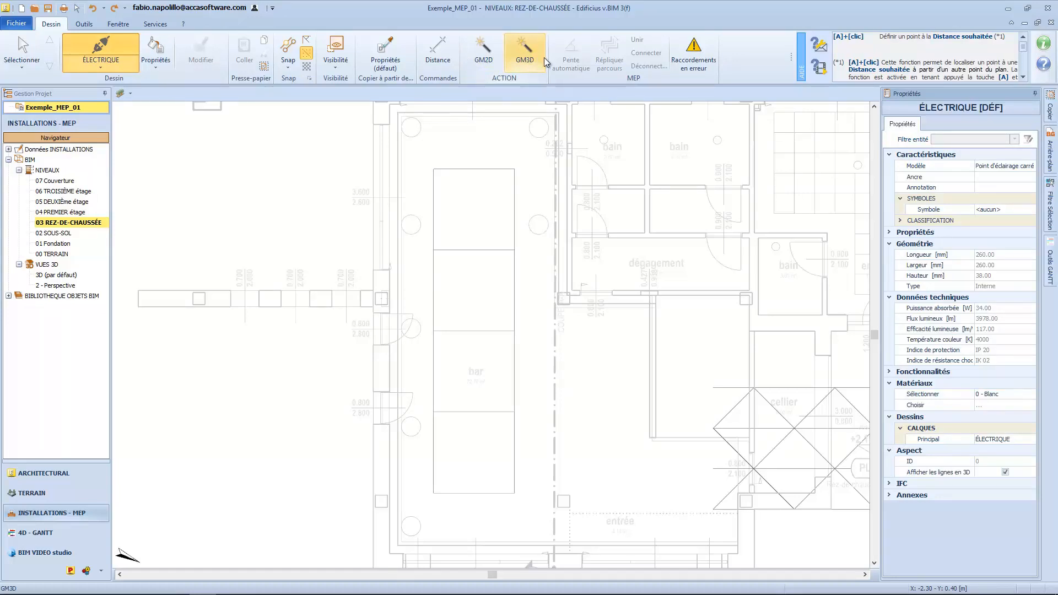
click(484, 57)
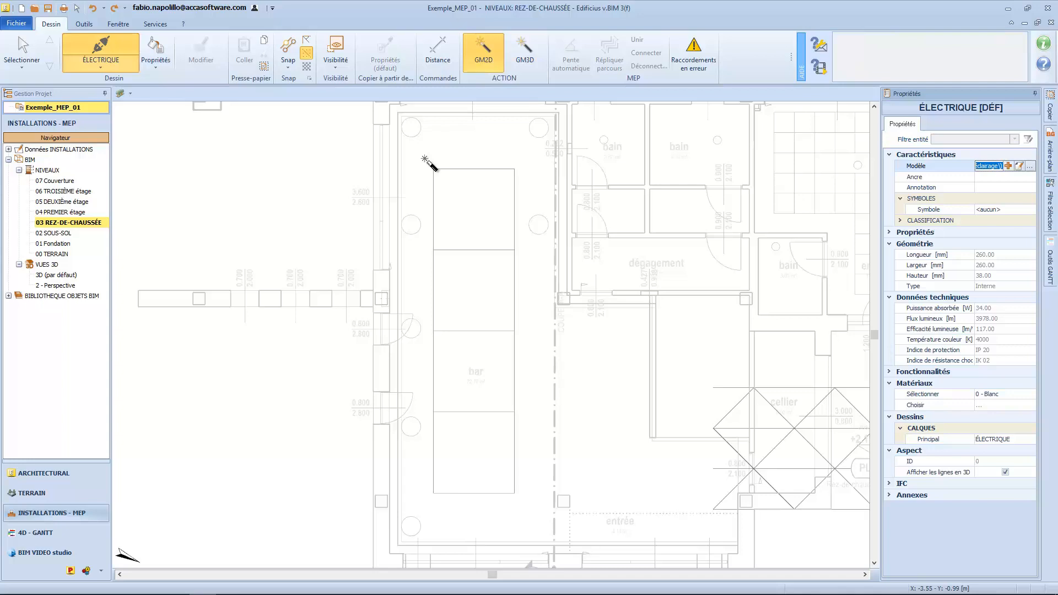
drag(425, 160, 526, 514)
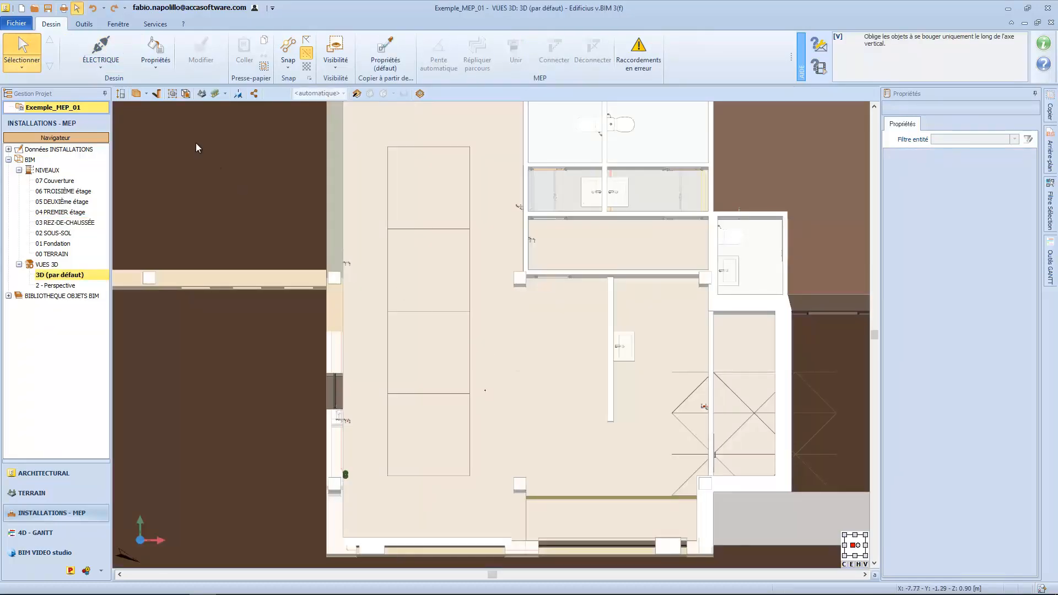
Generate square lighting points at all intersections of the bar's rectangular grid with GM3D in the 3D view
click(101, 50)
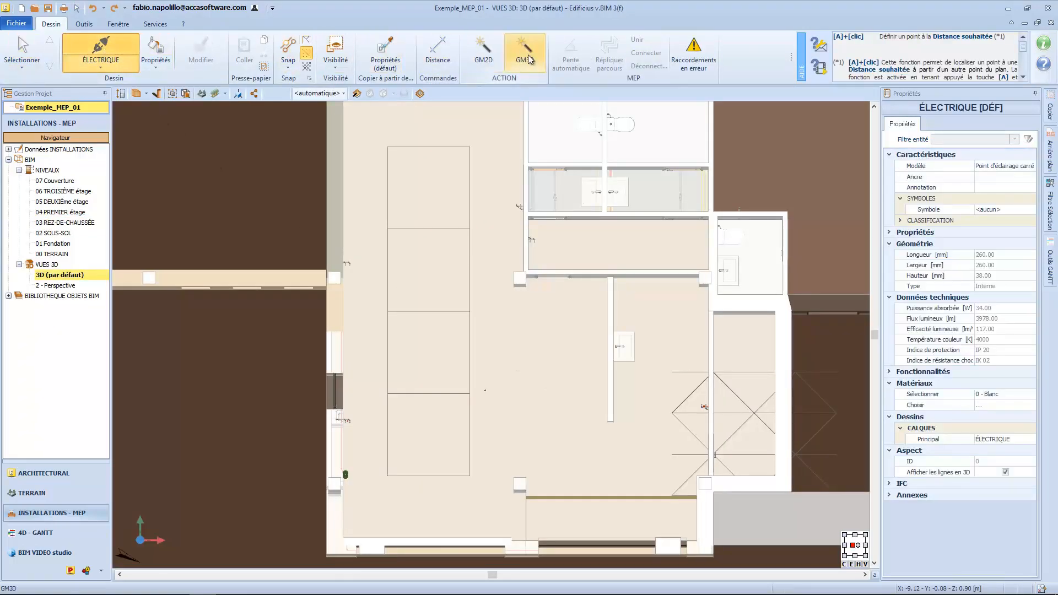
click(526, 55)
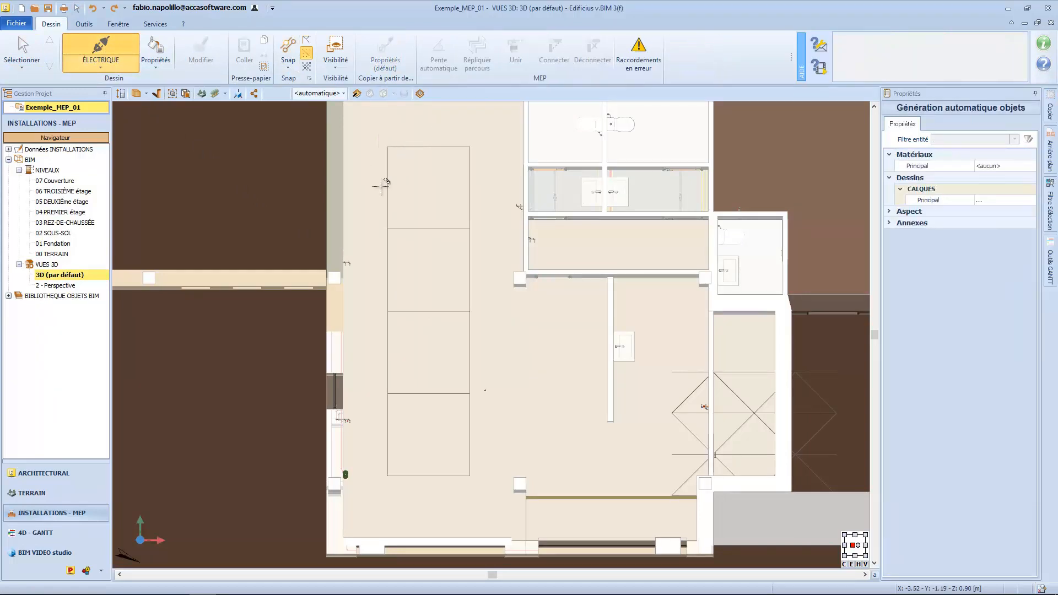
drag(381, 187, 485, 506)
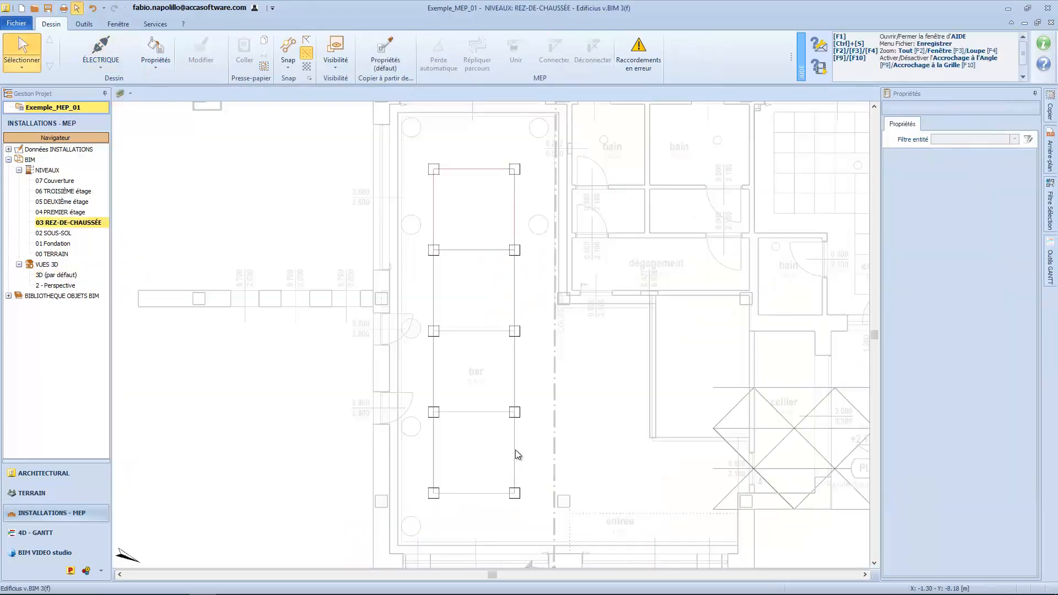
Reduce the rectangular grid's rows to the single interval Y 1-2 and set its spacing to 8 m
click(515, 449)
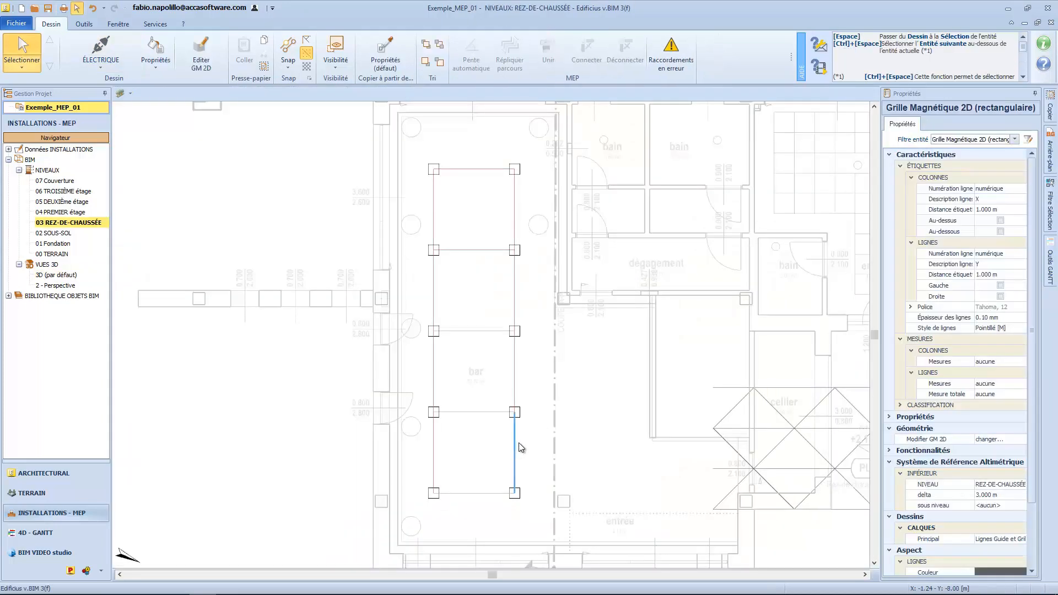
click(203, 65)
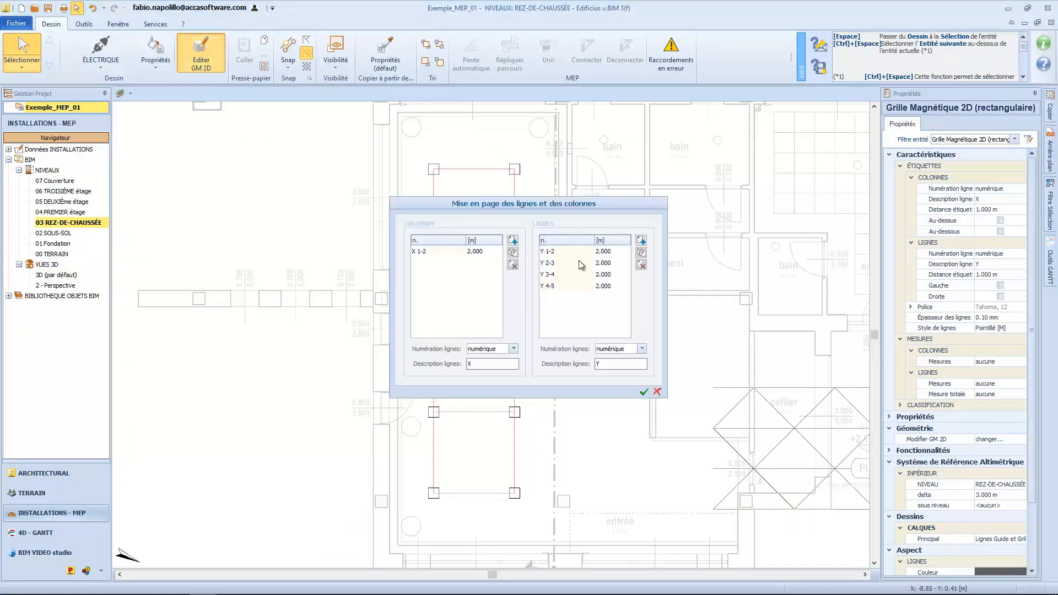
click(579, 263)
click(641, 265)
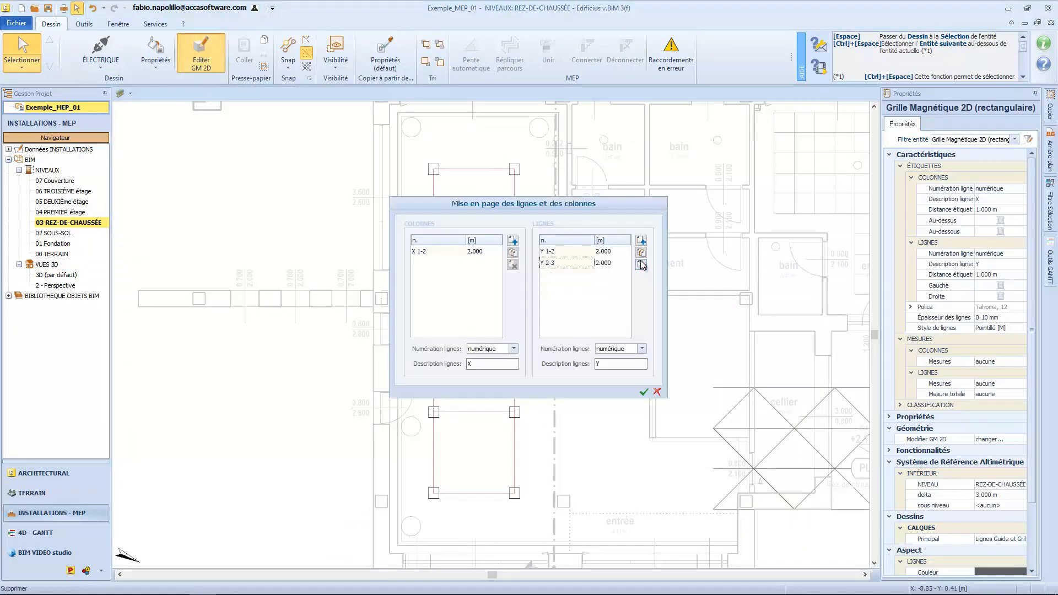
click(641, 265)
click(603, 252)
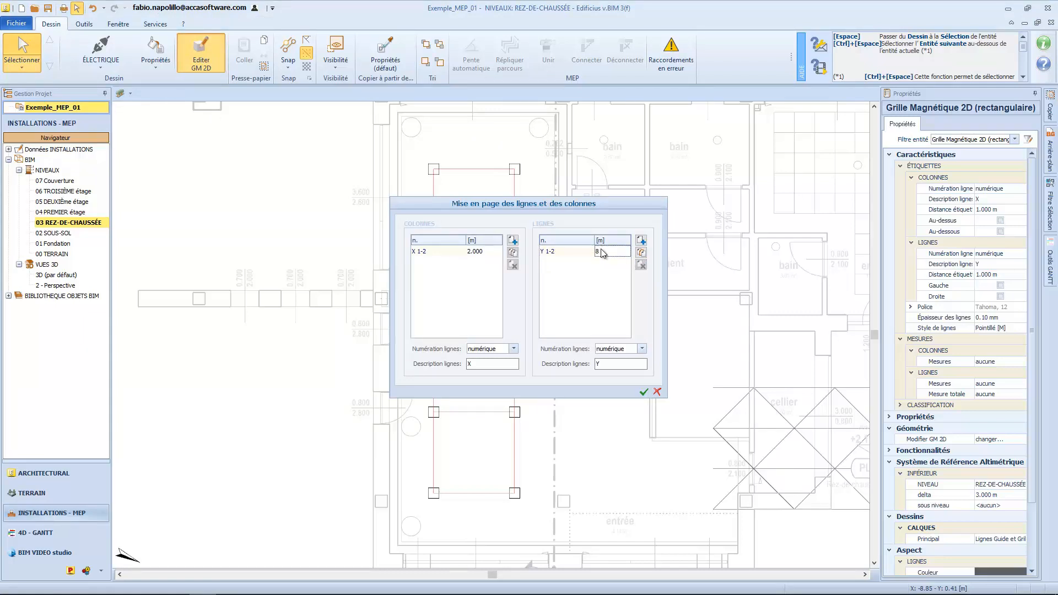
key(Return)
click(644, 392)
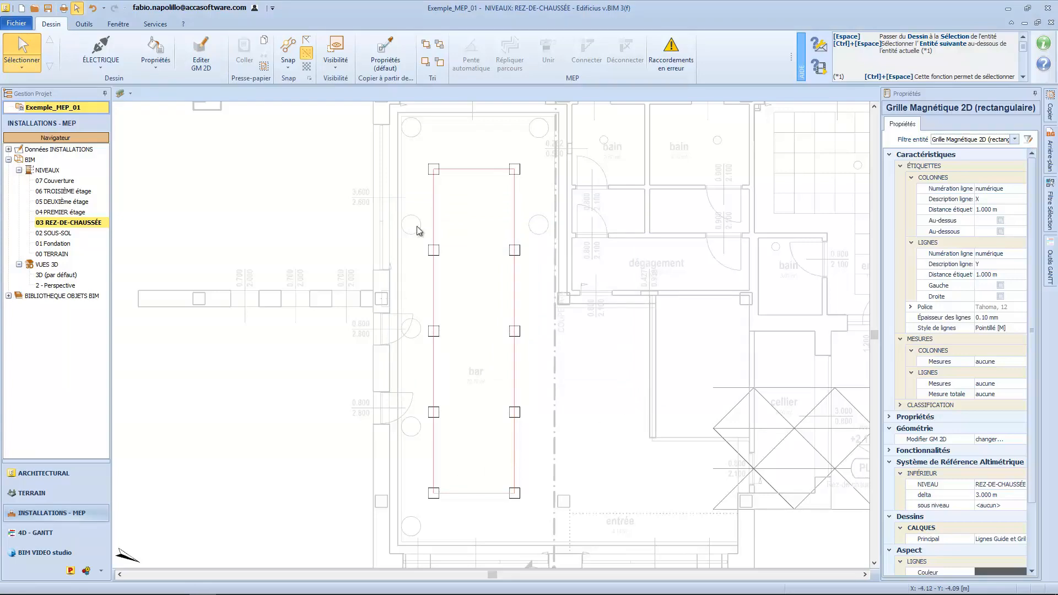
In the default 3D view, generate Goulotte trunking of size 20x10 along the bar grid's outline with GM3D
double_click(55, 275)
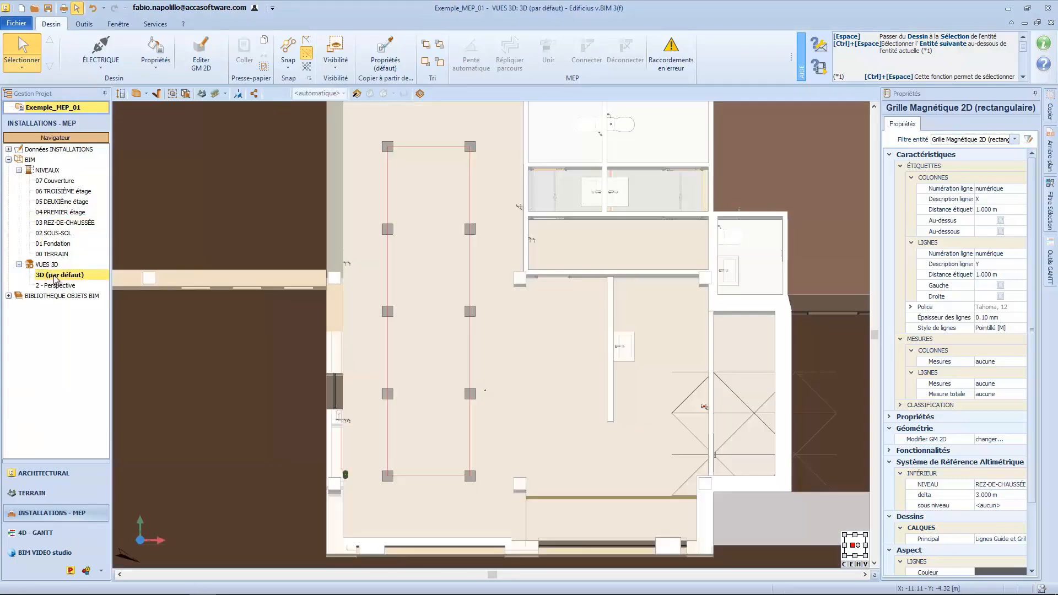
click(101, 55)
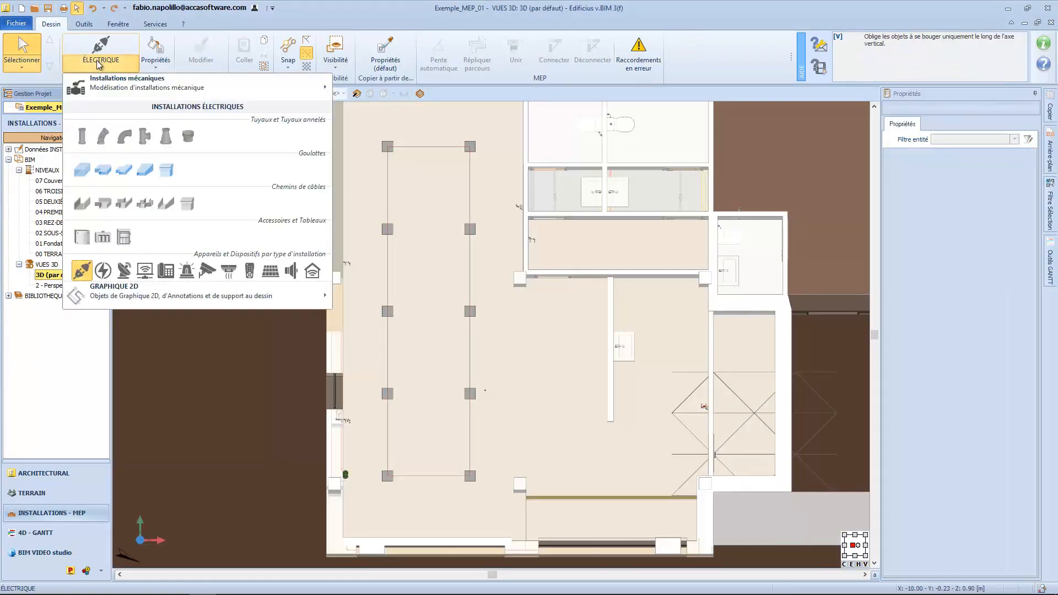
click(88, 167)
click(1020, 222)
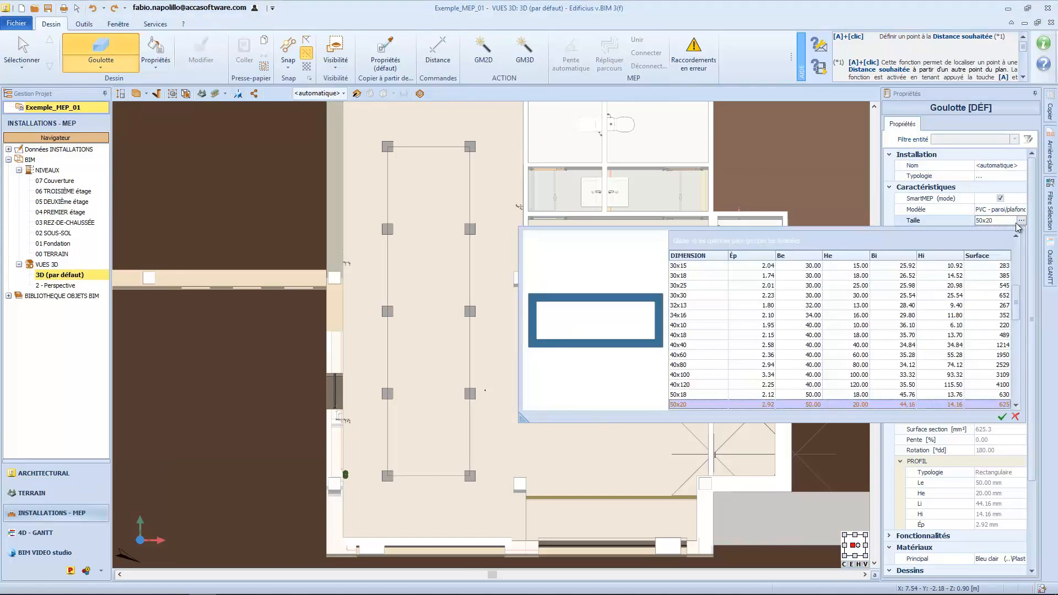
scroll(762, 314, up, 4)
click(682, 287)
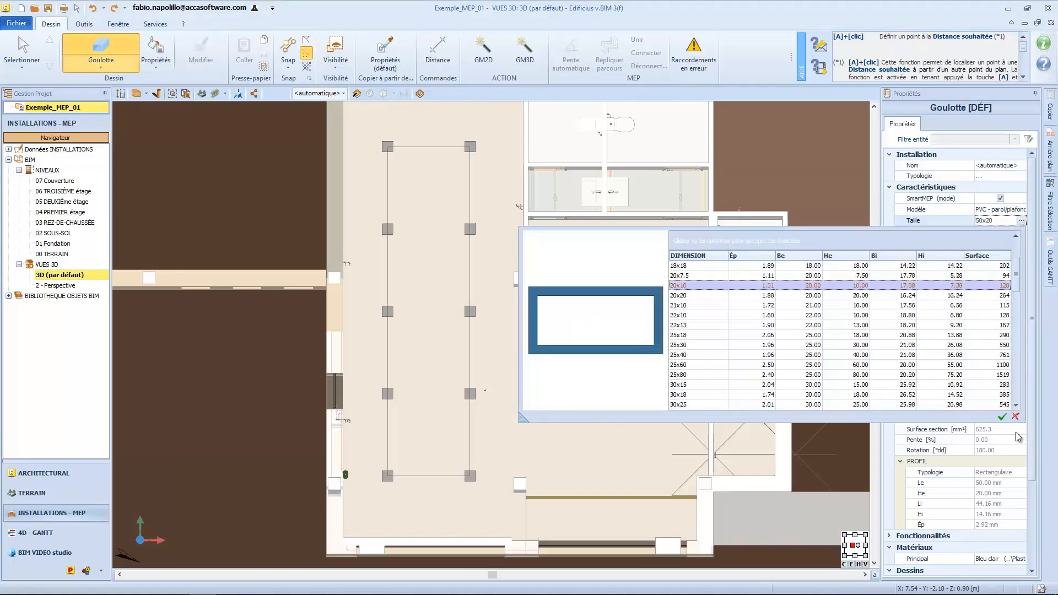
click(1002, 417)
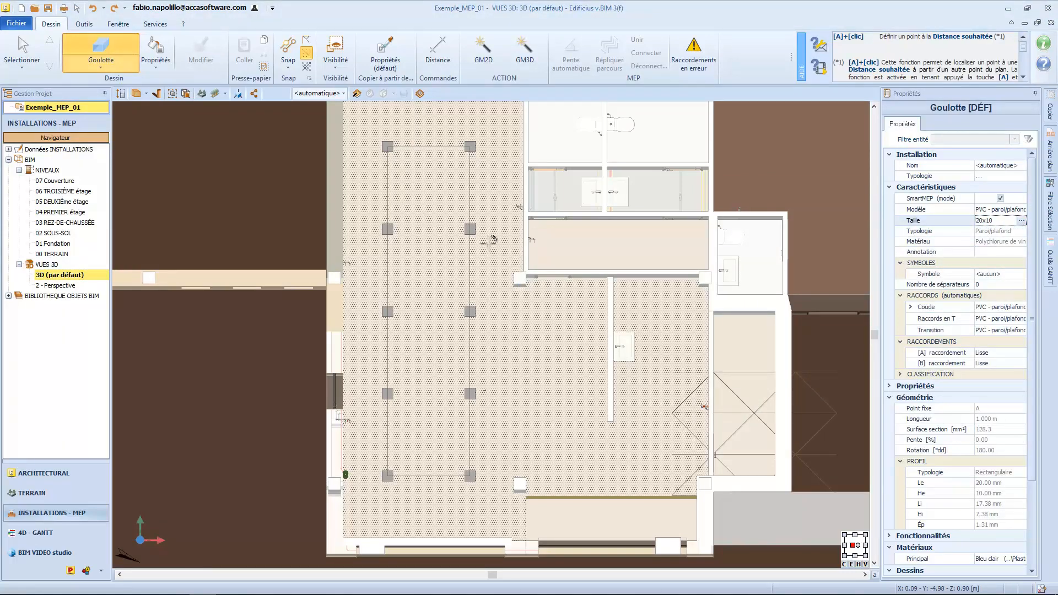
click(526, 50)
drag(378, 118, 486, 498)
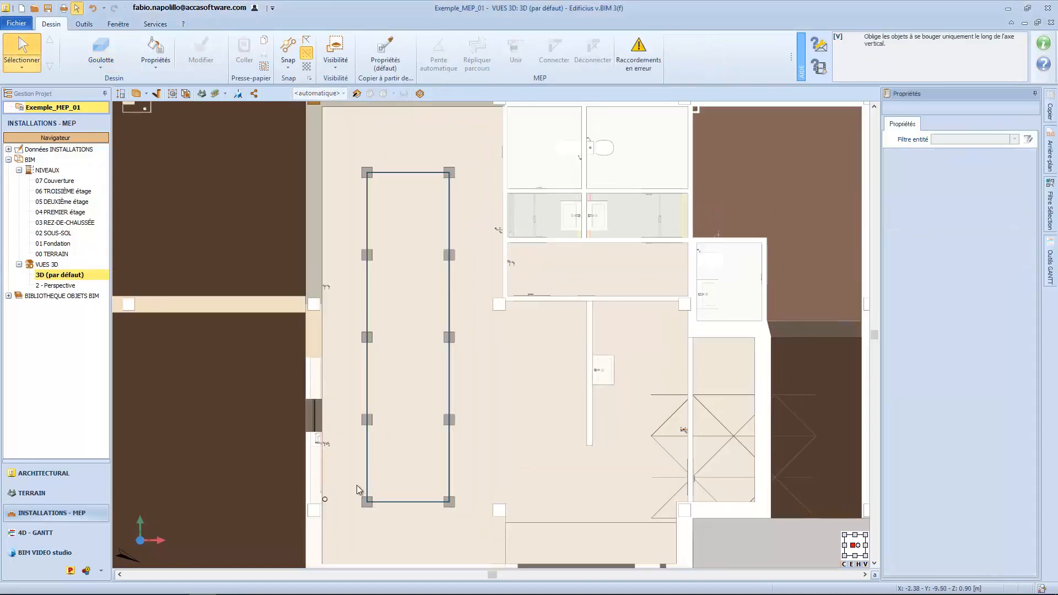
On the REZ-DE-CHAUSSÉE plan, select the grid's objects, filter them to Goulotte and set their elevation delta to 3.15 m
double_click(65, 223)
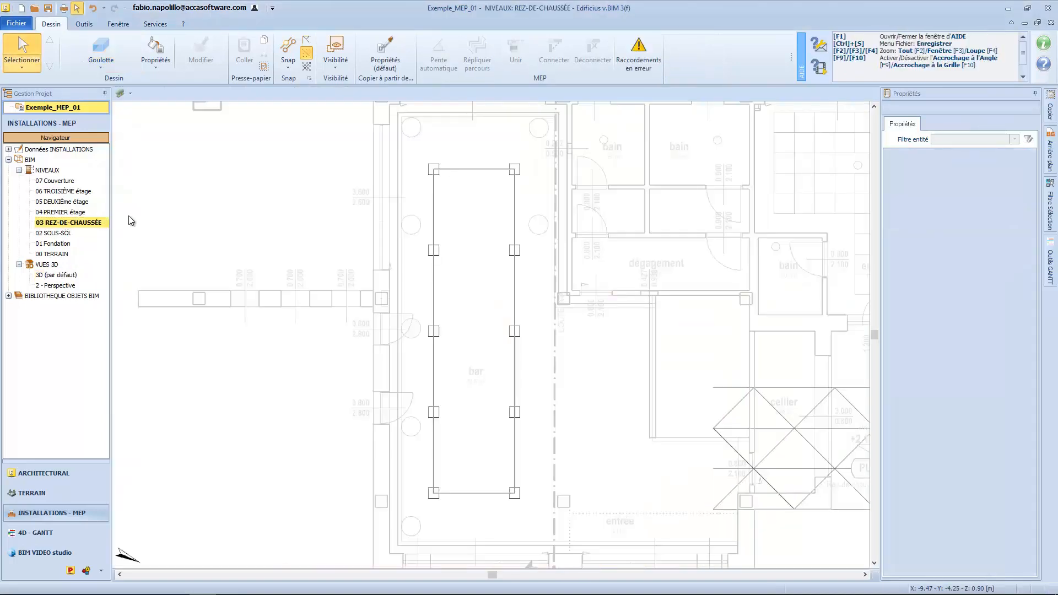
click(431, 518)
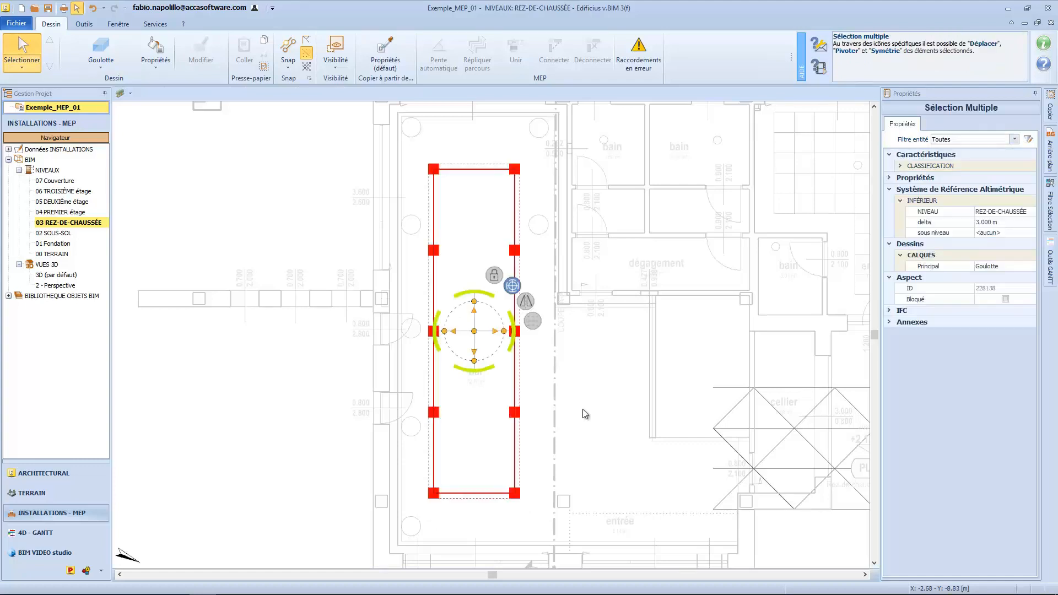
click(964, 138)
click(947, 163)
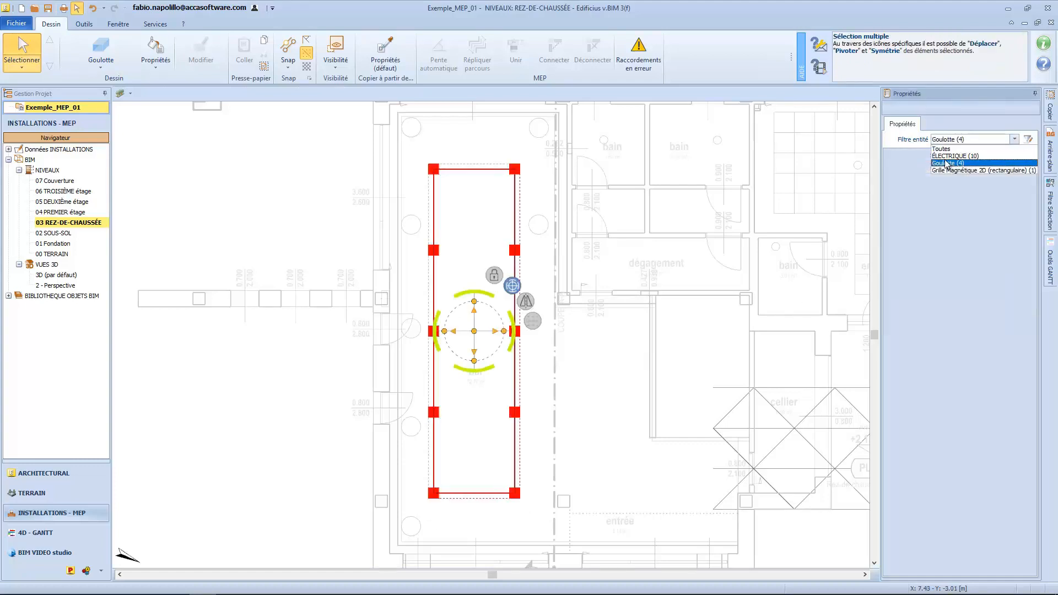
scroll(981, 441, down, 5)
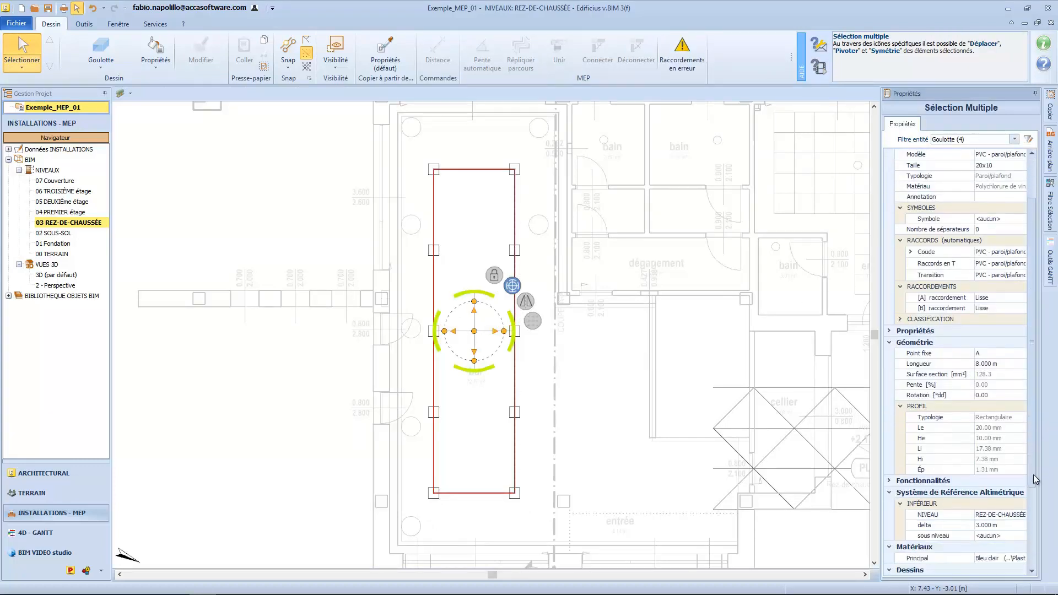
click(996, 427)
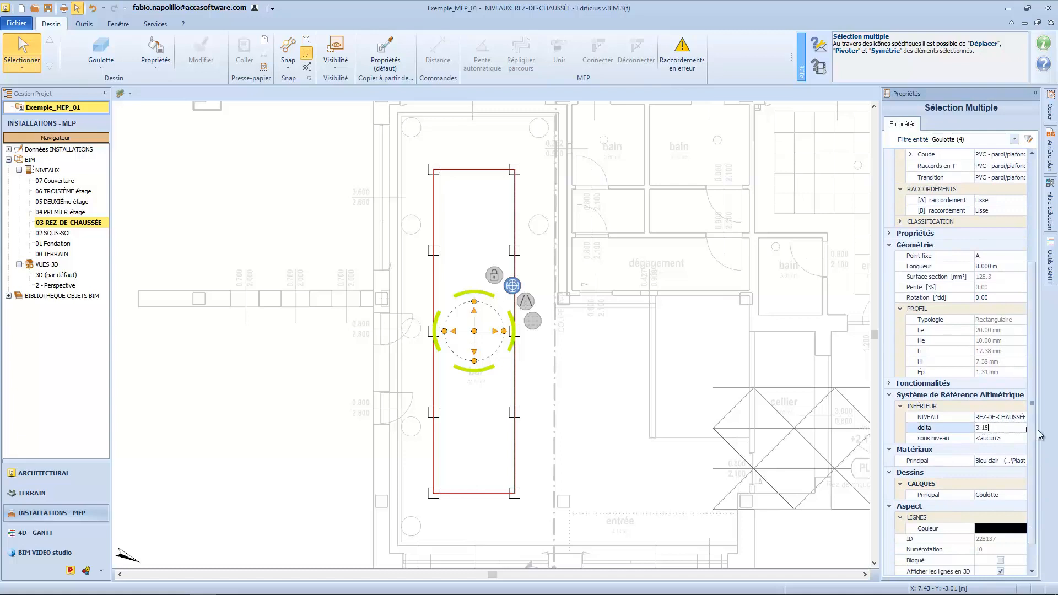
key(Return)
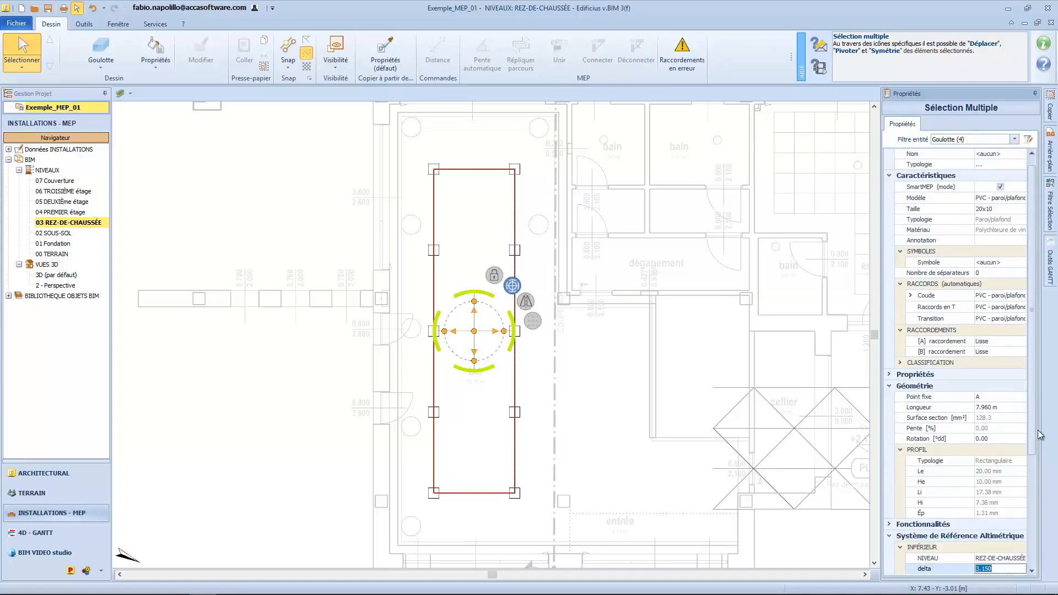
In the default 3D view, cut the bar's near-side long trunking at its midpoint above the lighting point
click(47, 274)
middle_drag(415, 430, 389, 402)
scroll(461, 323, up, 10)
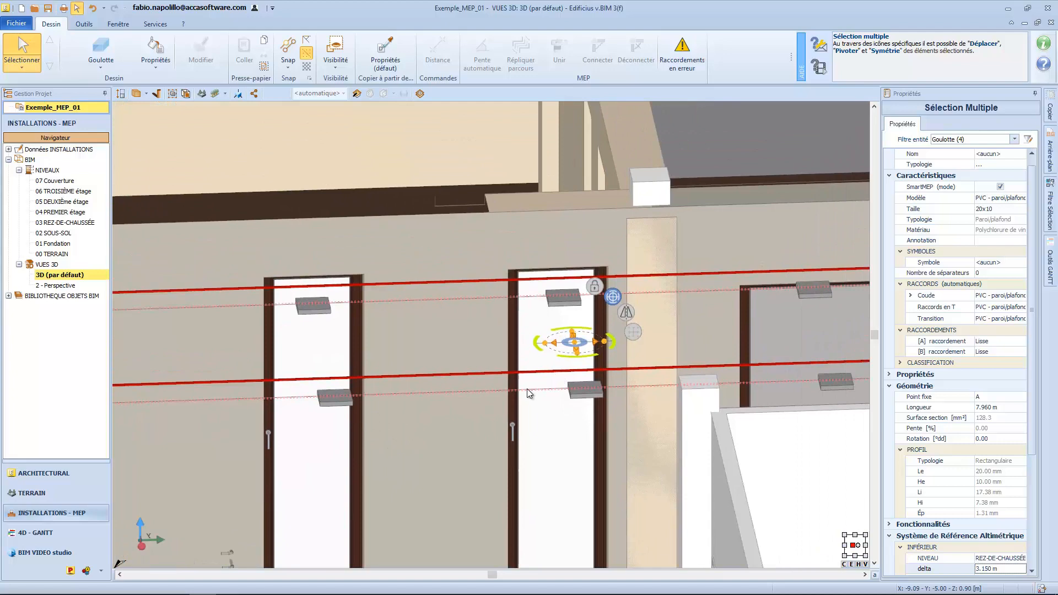
click(529, 439)
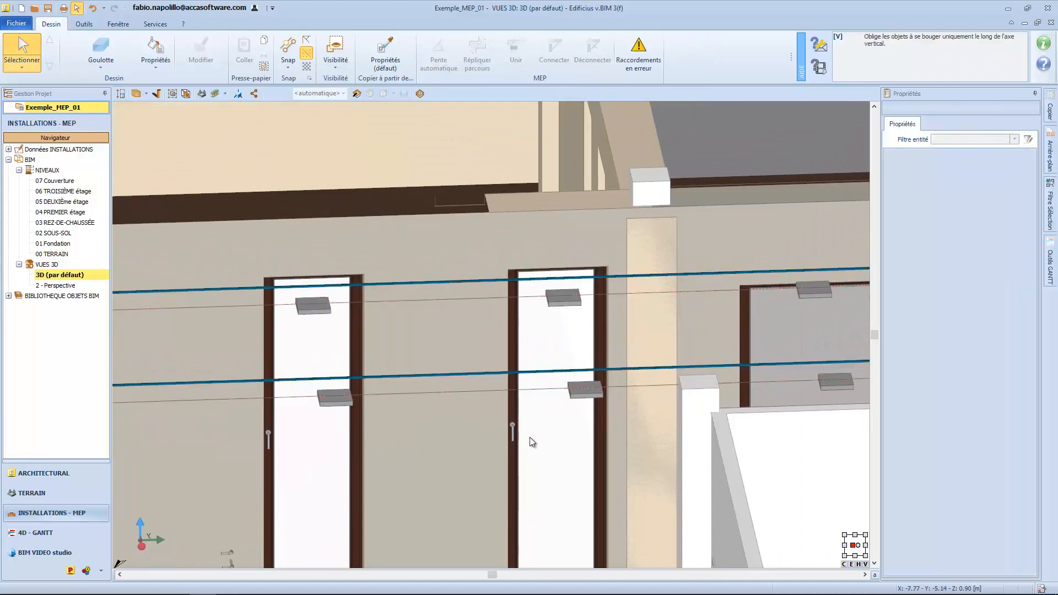
click(565, 371)
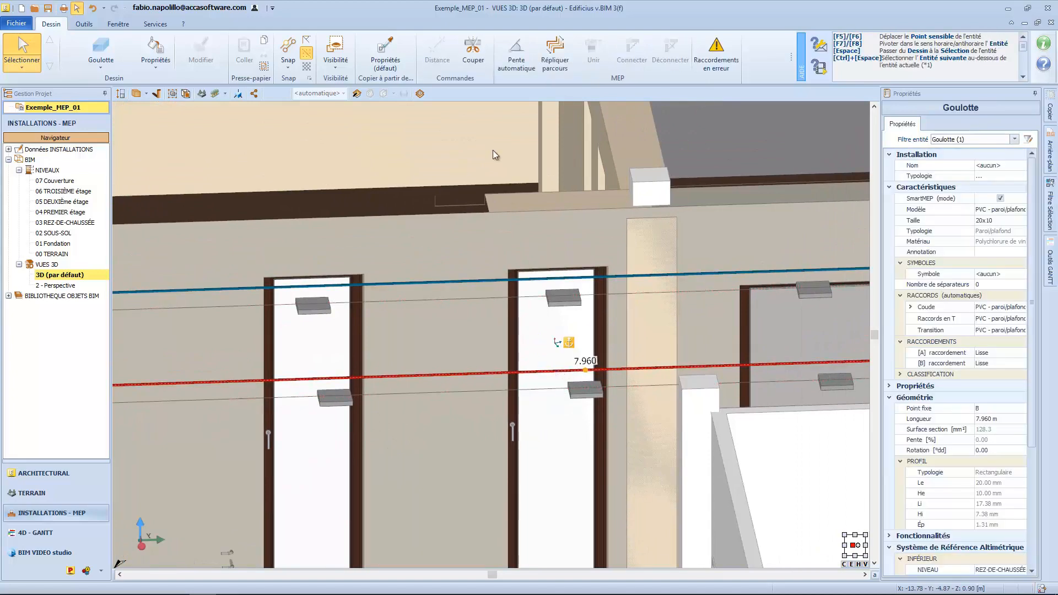
click(472, 52)
click(618, 372)
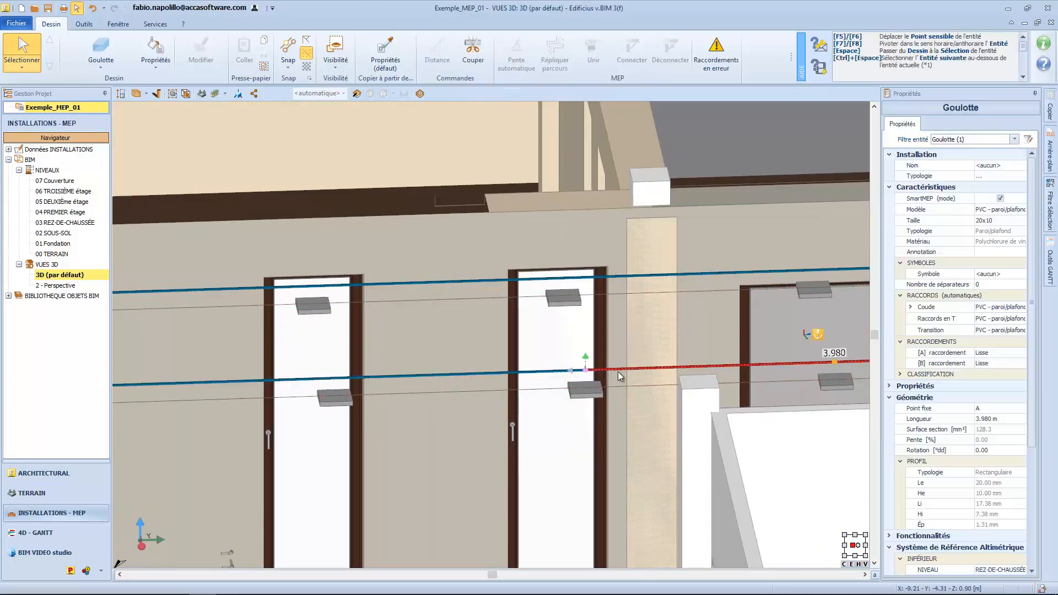
Draw a 20x10 Goulotte trunking drop from the cut point down to the lighting point below
scroll(574, 385, up, 3)
drag(584, 353, 601, 406)
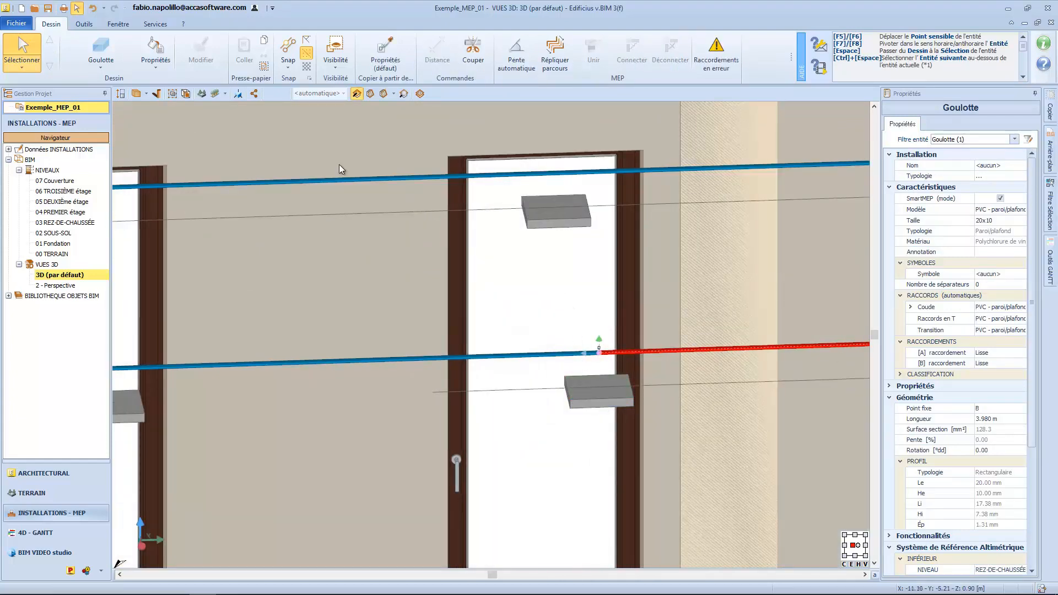
click(101, 49)
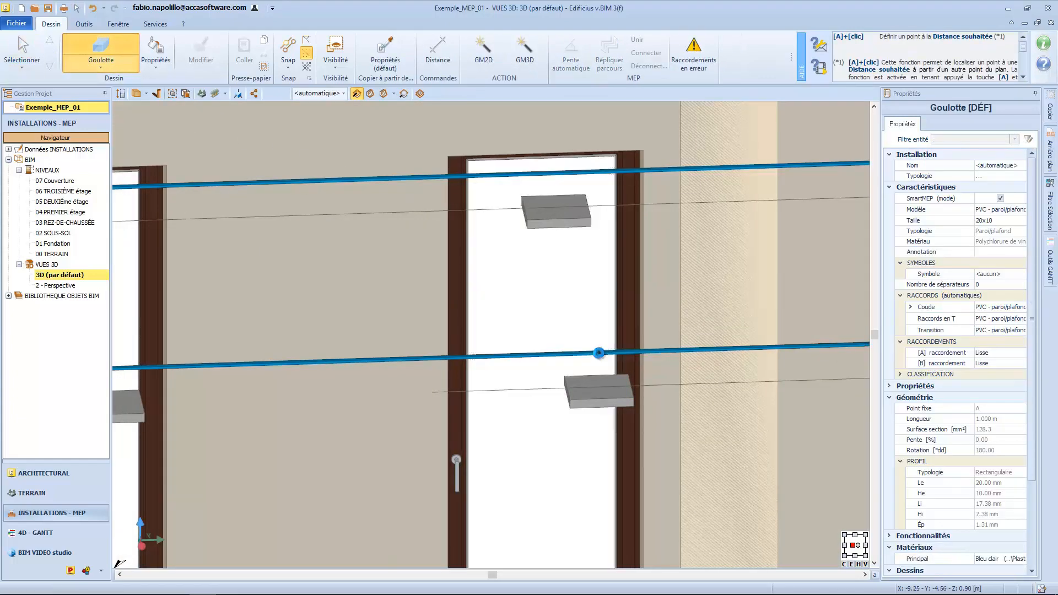
click(601, 354)
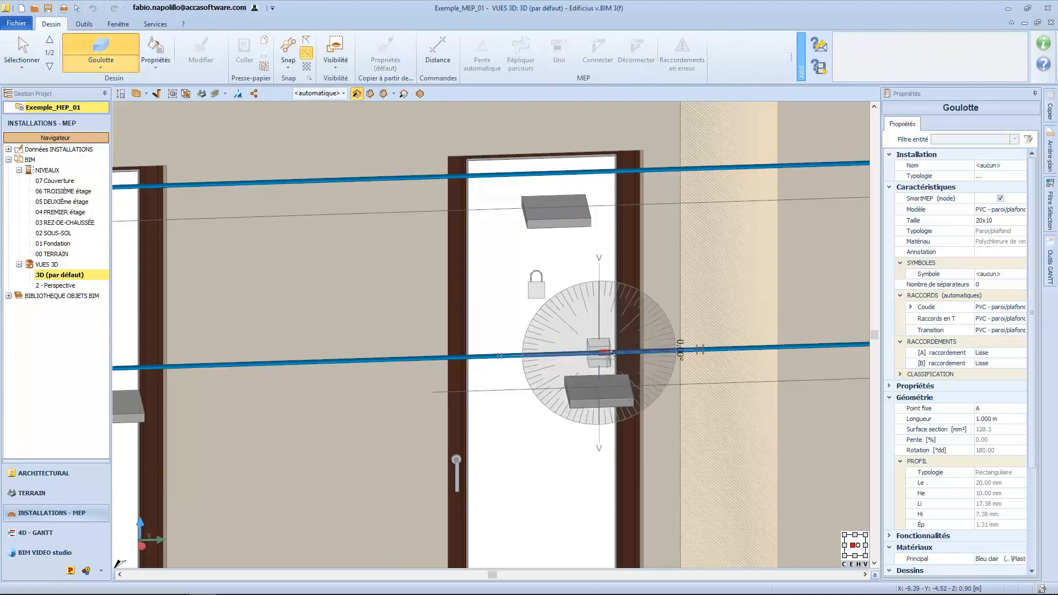
click(605, 383)
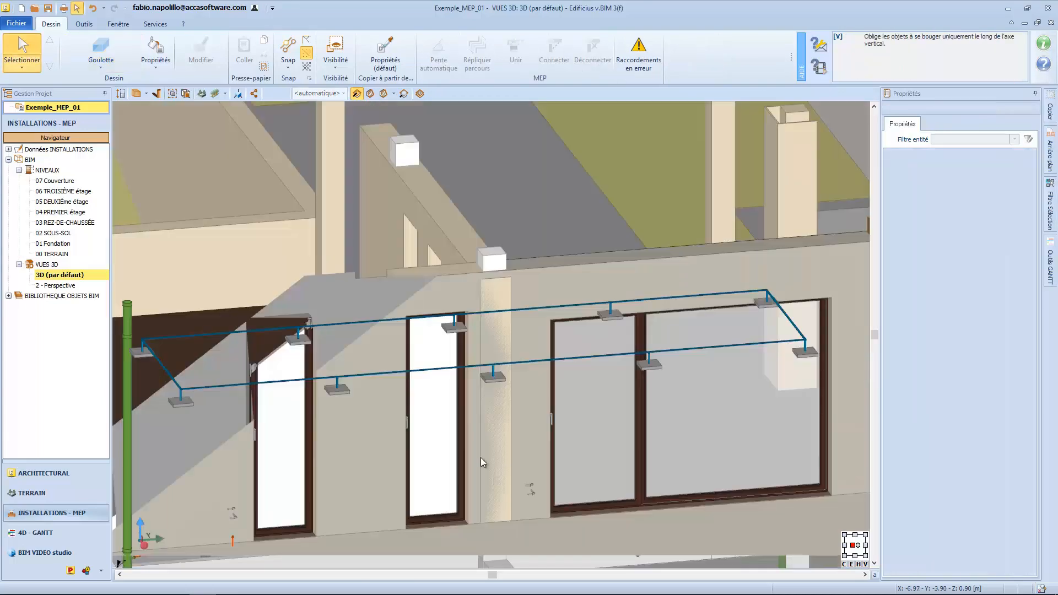
middle_drag(481, 458, 462, 458)
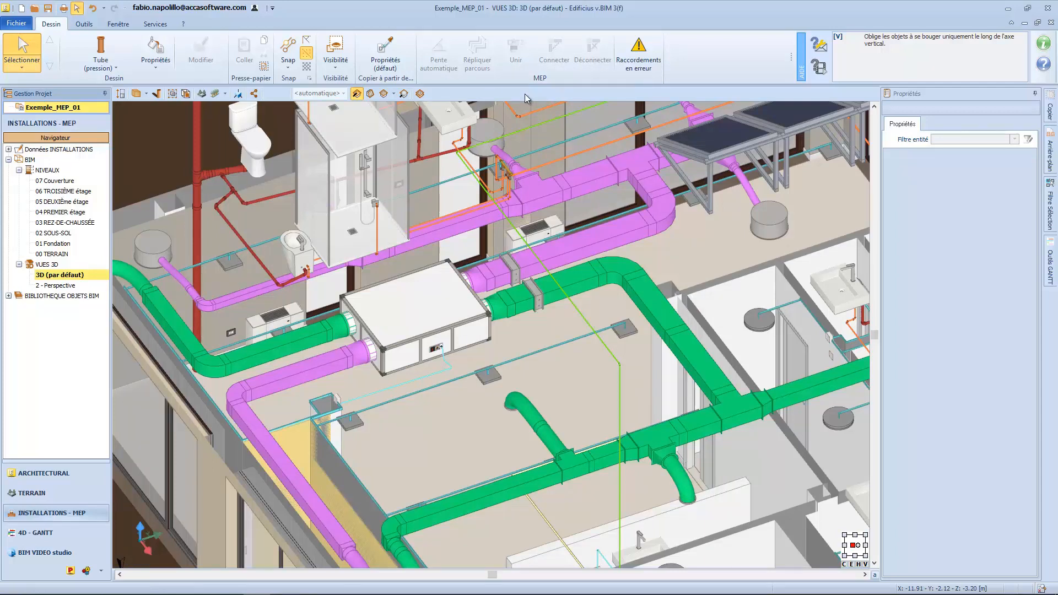
Inspect the 200x200 return air duct and the adjoining 300x200 duct run with its selected pieces
click(472, 494)
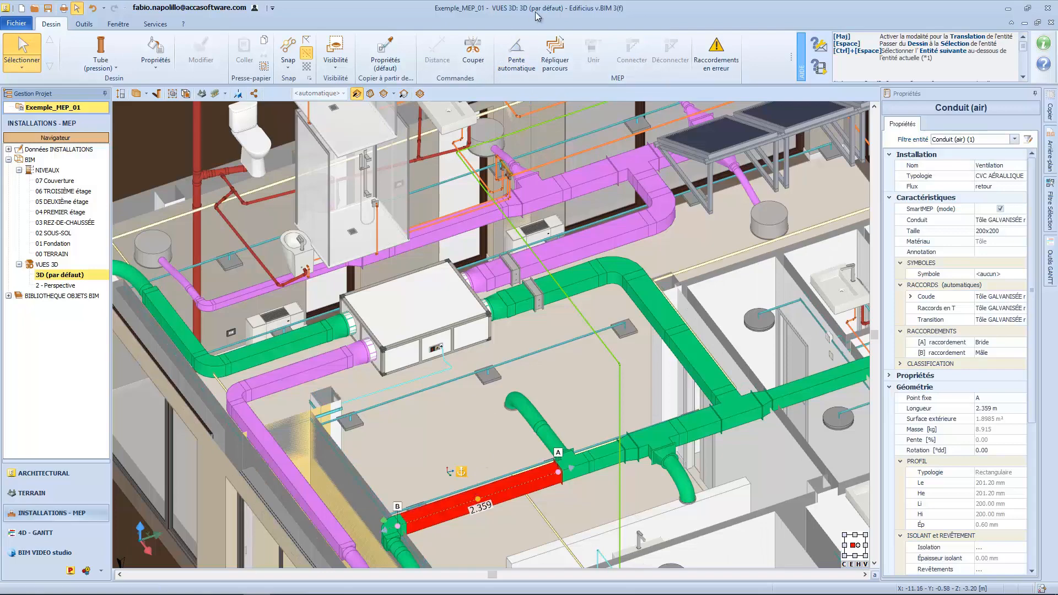
click(658, 307)
ctrl+click(684, 357)
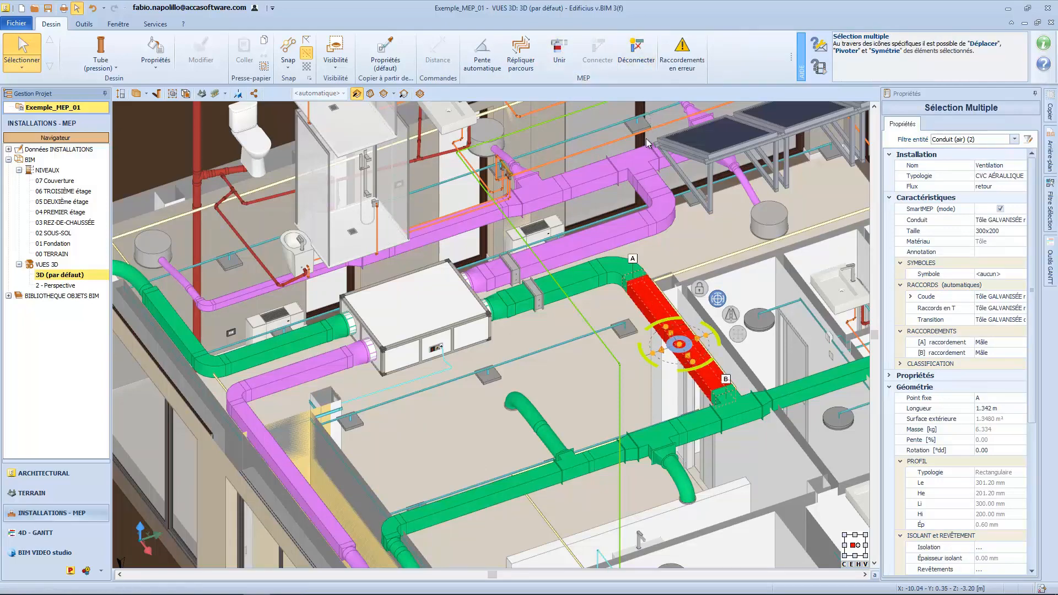
click(390, 401)
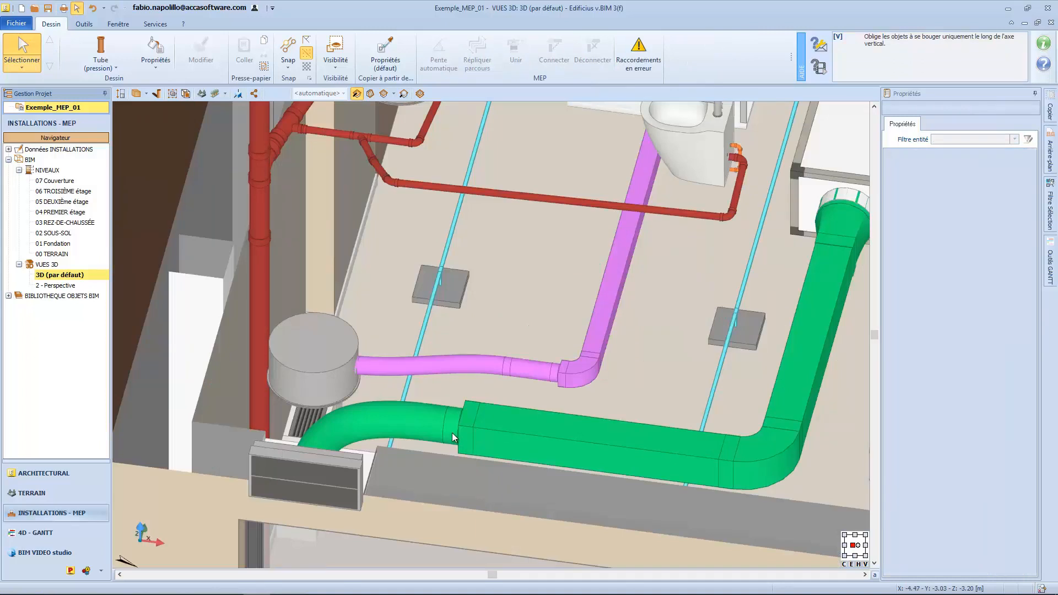
click(389, 362)
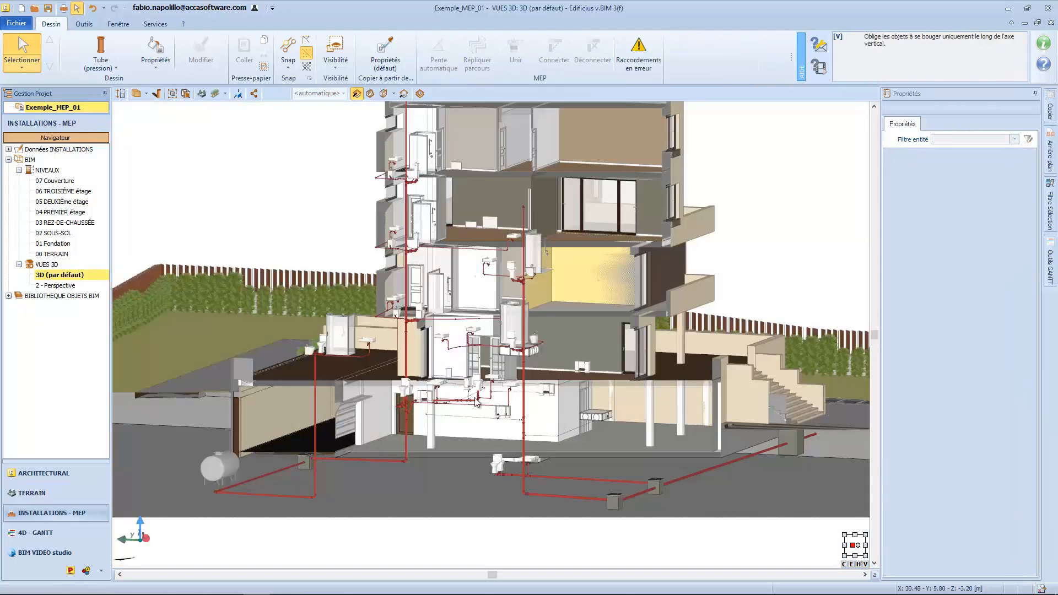
Apply Pente automatique with the Automatique option to the sloping drain pipe under the washbasin
scroll(448, 362, up, 5)
scroll(448, 362, up, 5)
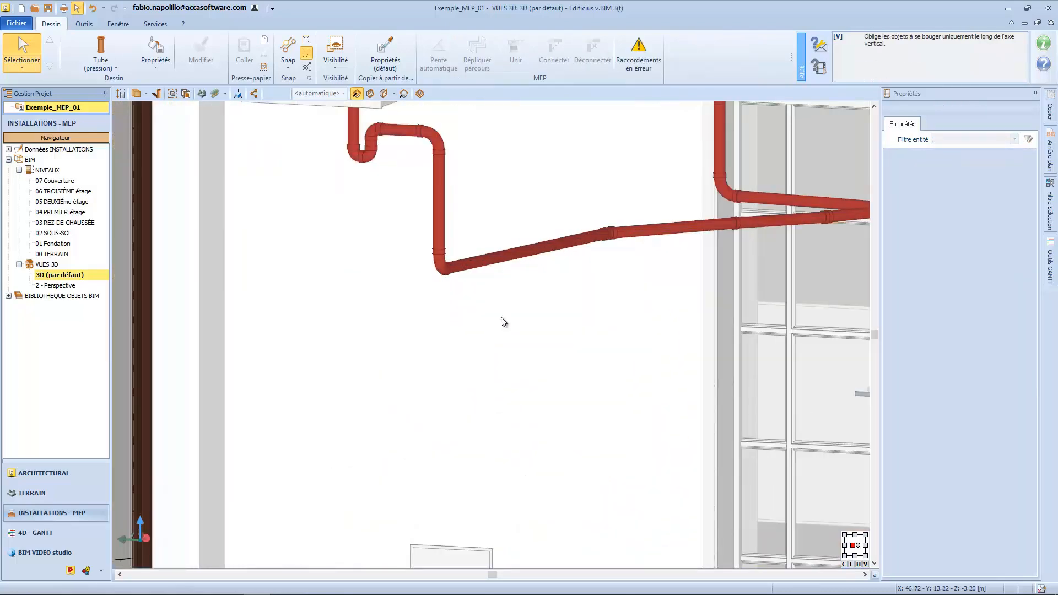
middle_drag(501, 319, 442, 442)
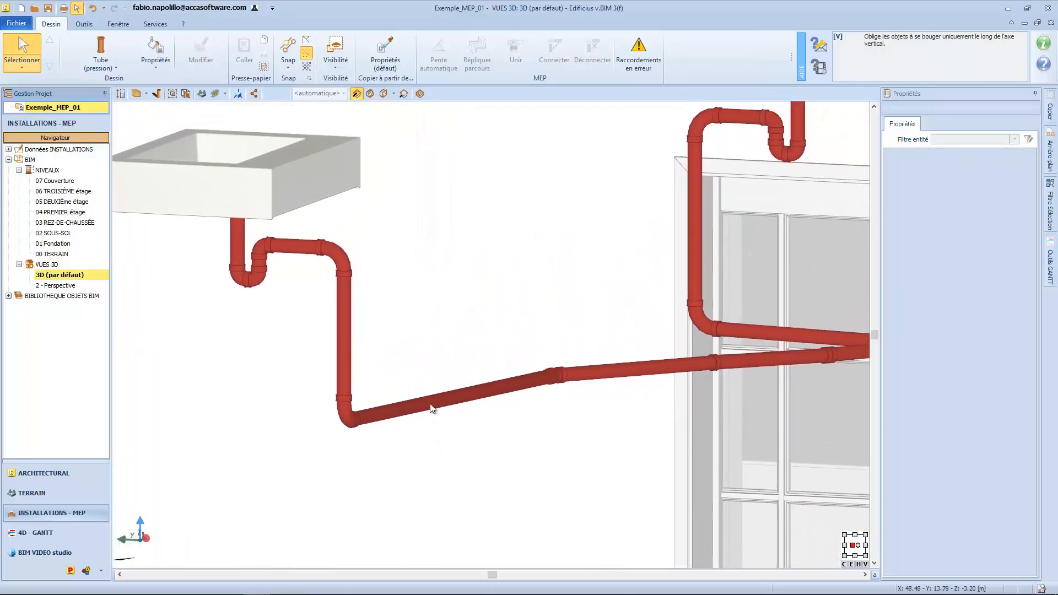
click(428, 405)
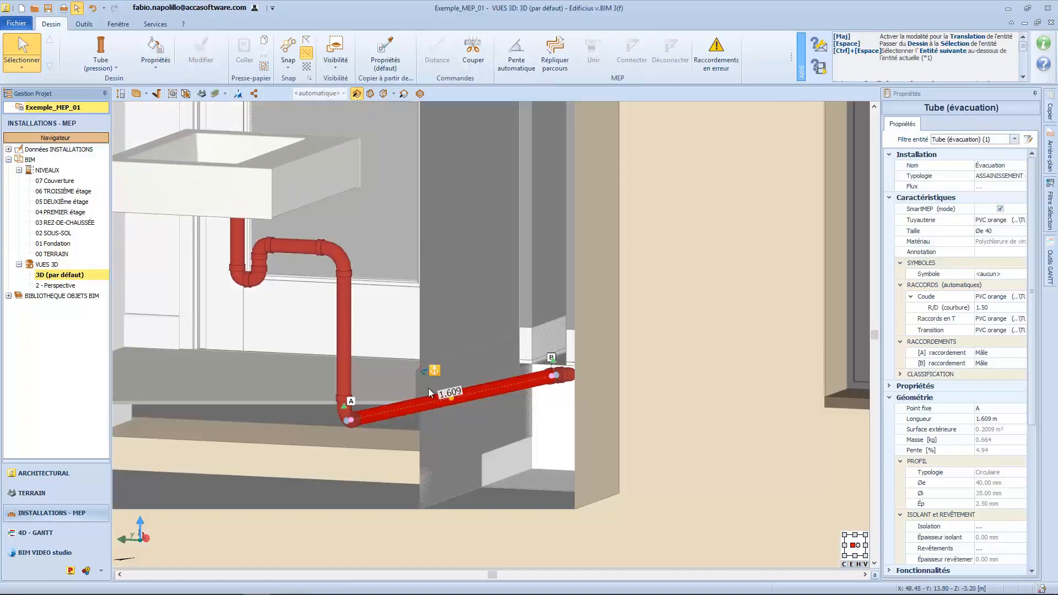
click(515, 61)
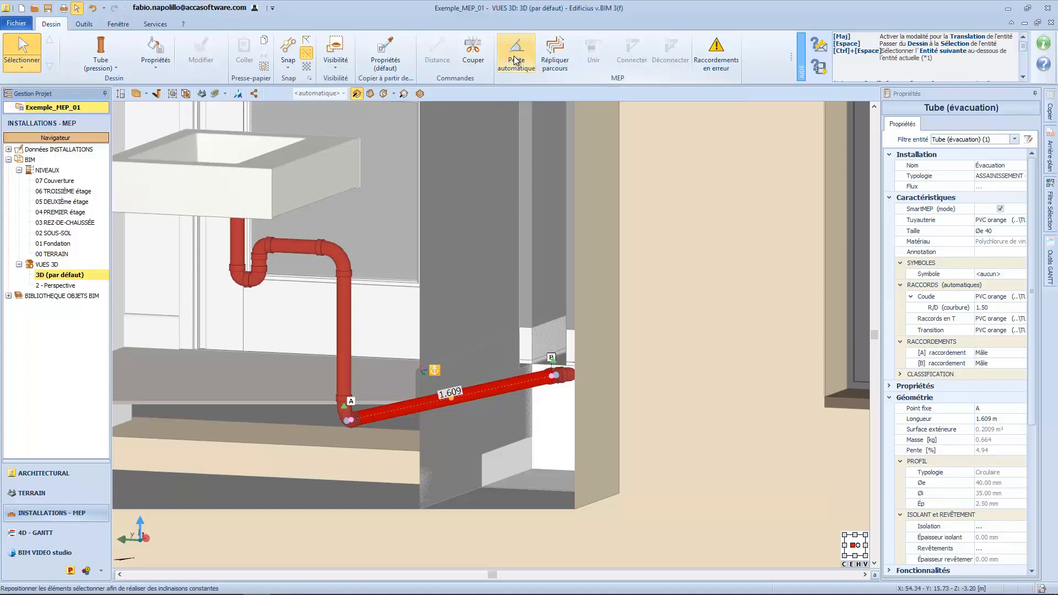
click(494, 75)
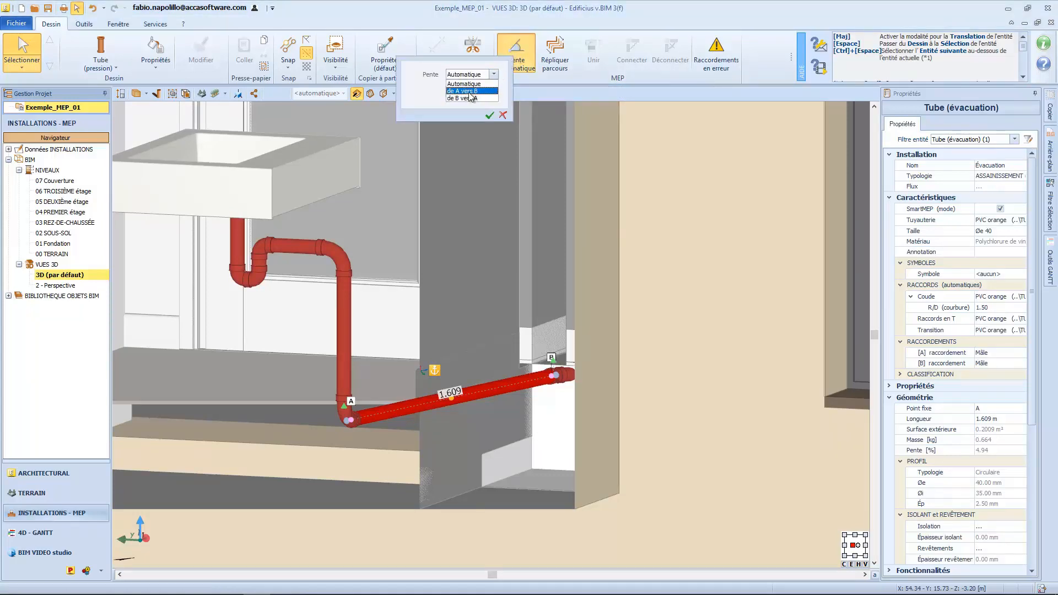
click(484, 84)
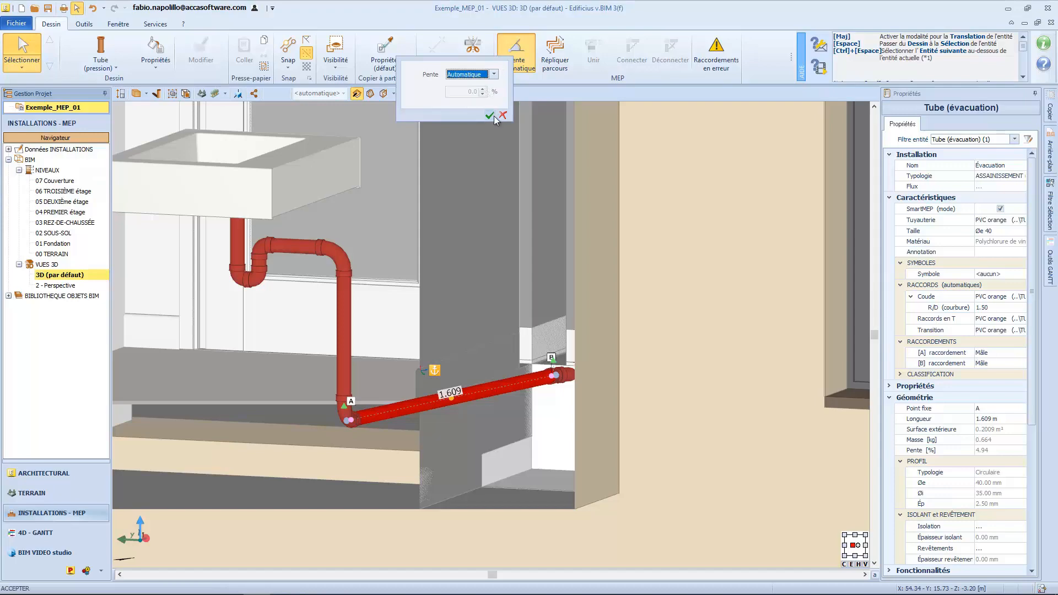
click(489, 116)
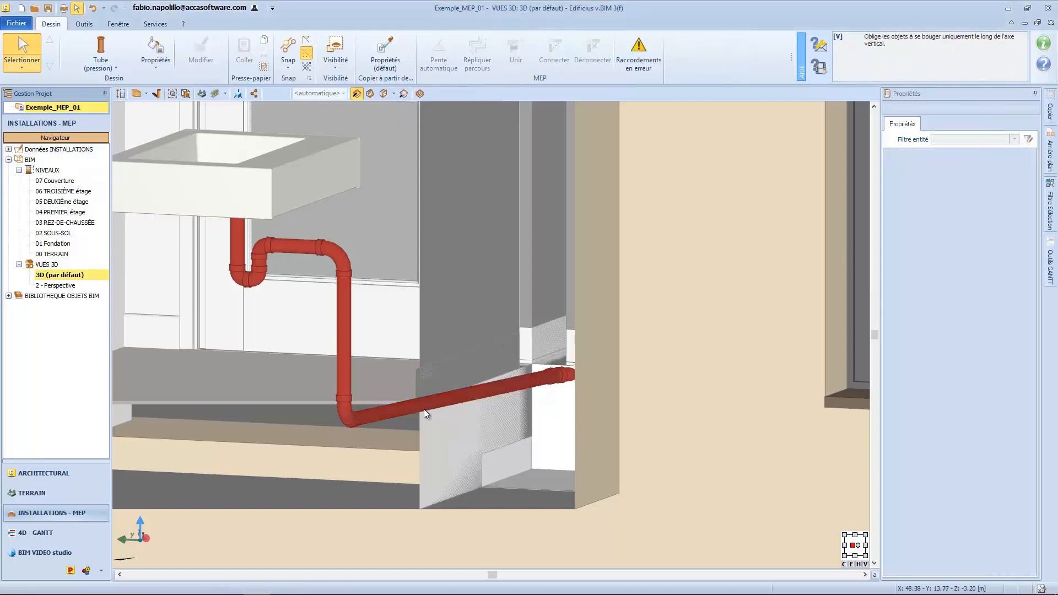
Apply a -25% slope from A to B to the washbasin's drain pipe
middle_drag(424, 408, 414, 413)
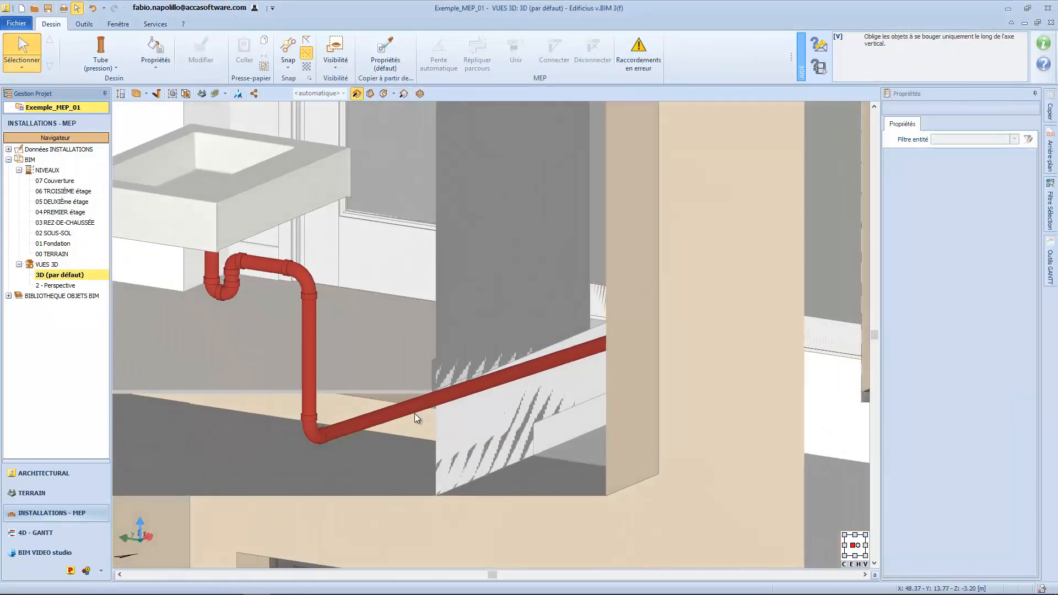
click(406, 410)
click(512, 57)
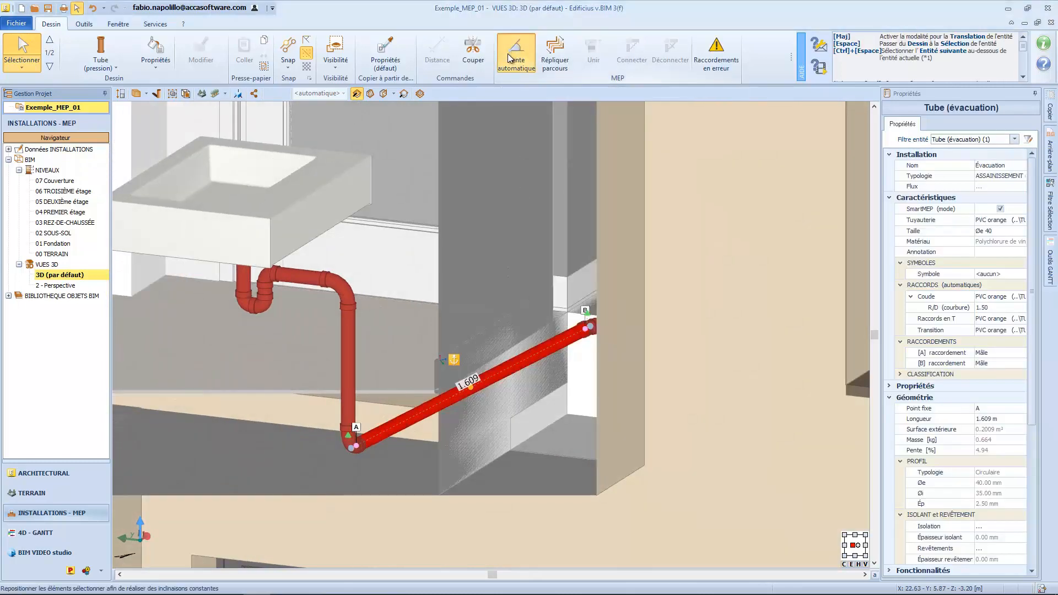
click(487, 72)
click(463, 87)
click(463, 87)
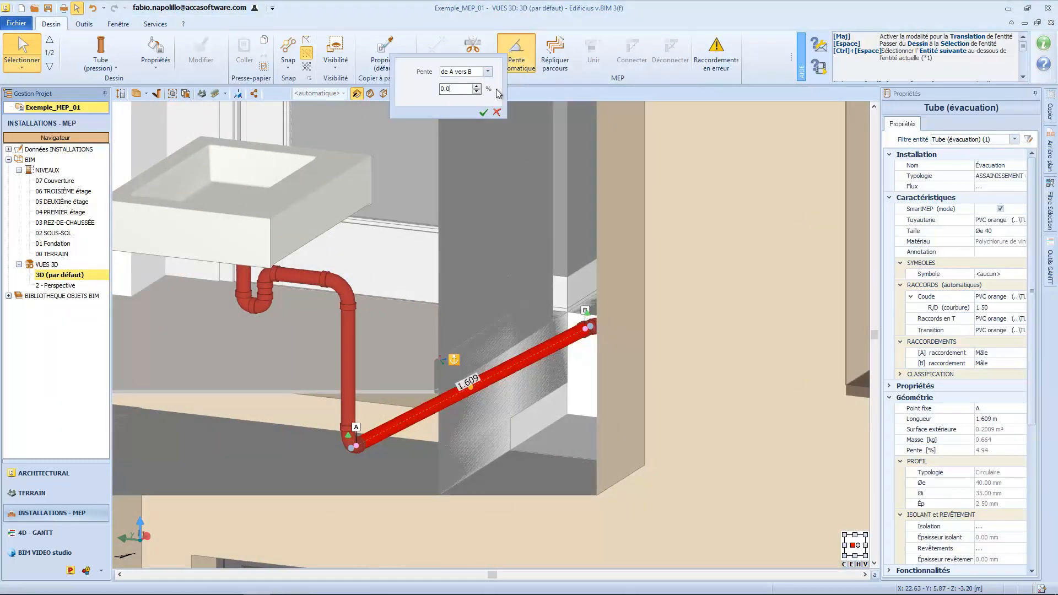
text(-25)
click(483, 113)
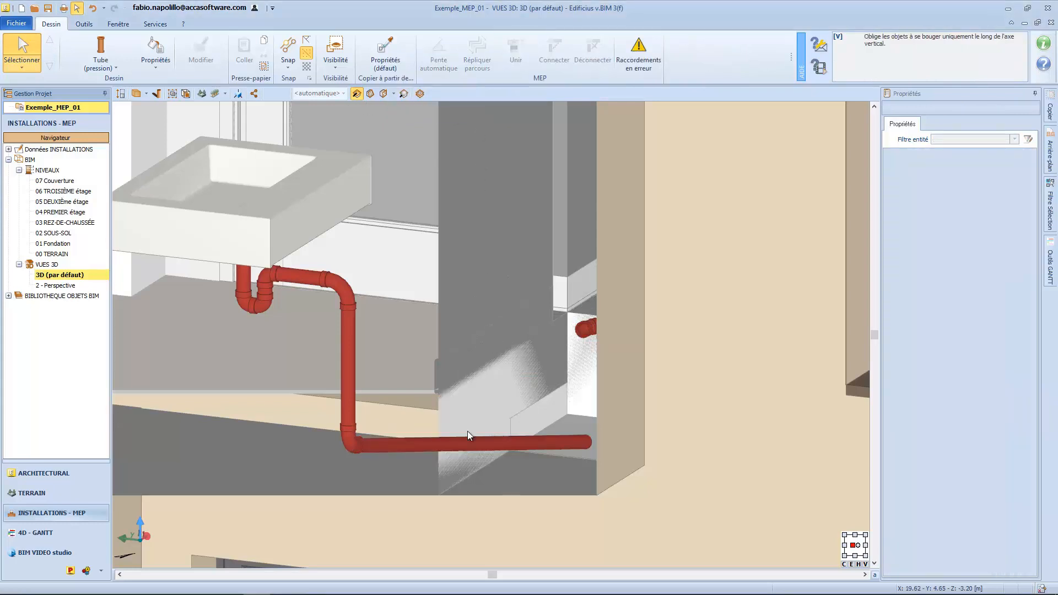
Try to re-slope the washbasin's drain pipe with the direction set from B to A
click(543, 447)
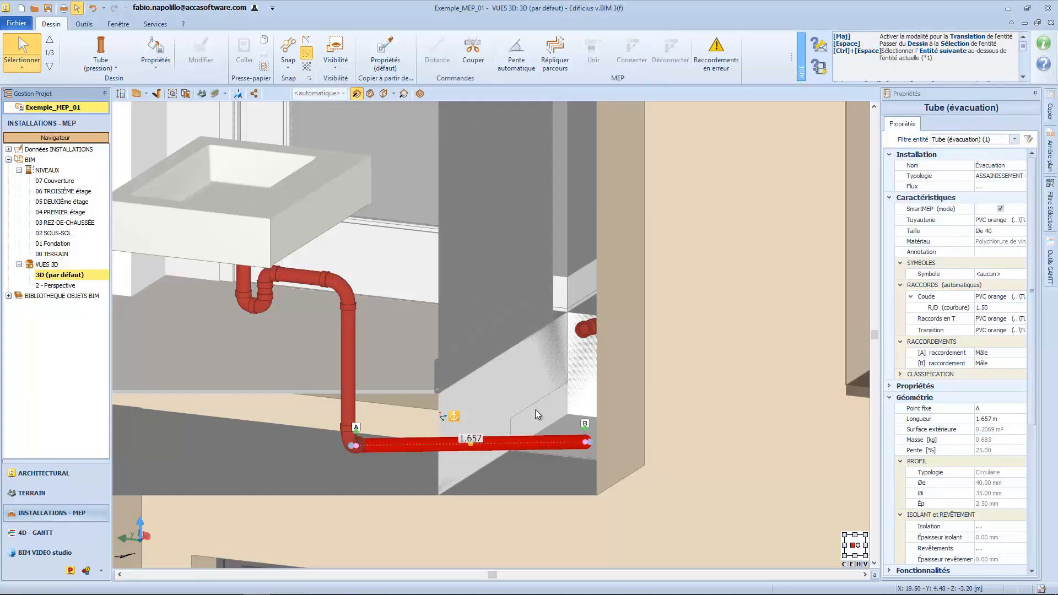
click(506, 57)
click(485, 70)
click(467, 99)
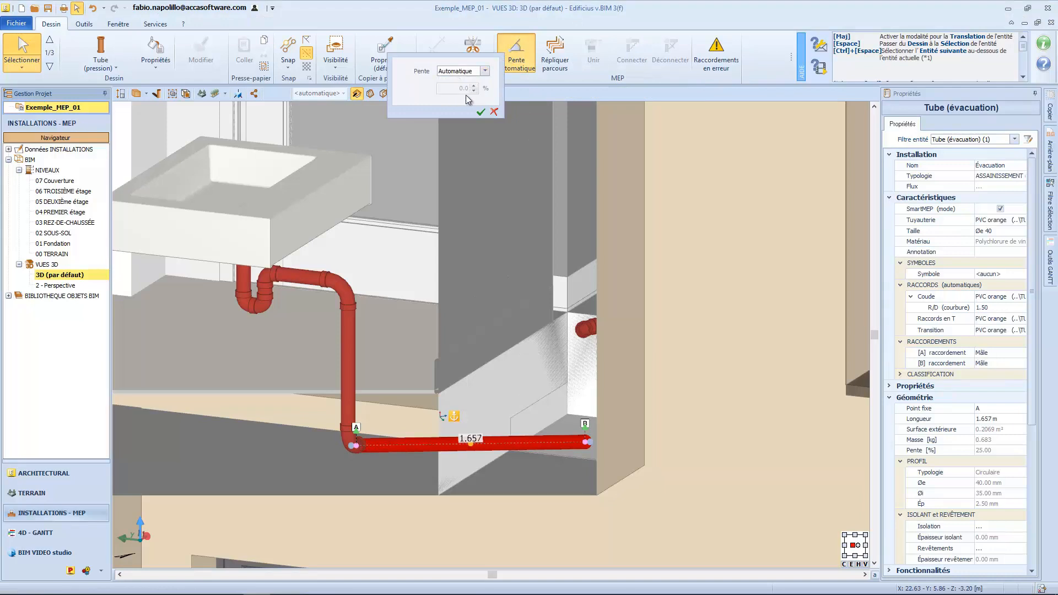
click(467, 89)
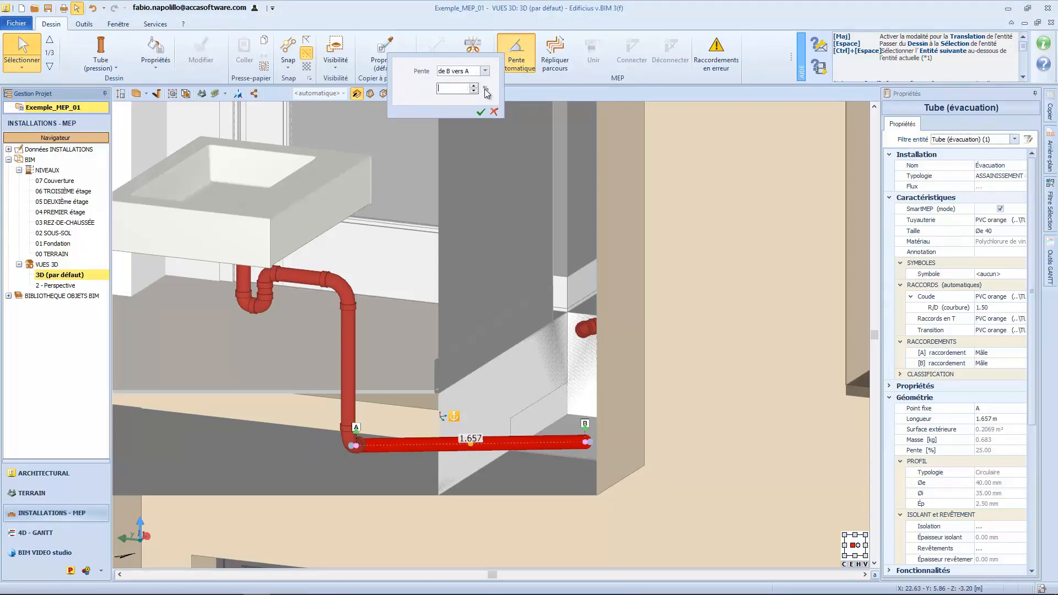
click(481, 112)
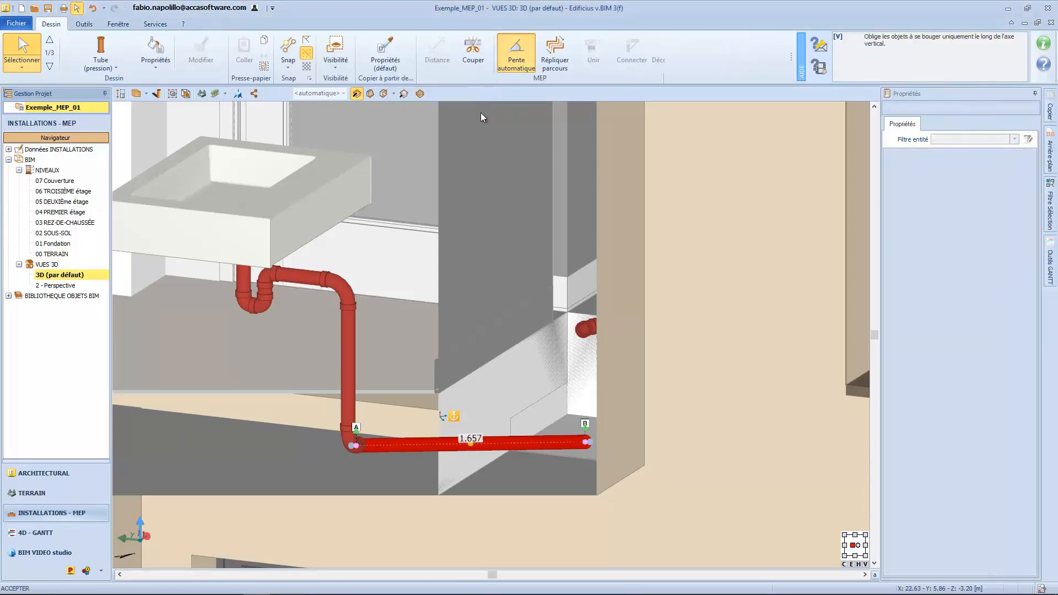
scroll(497, 441, down, 2)
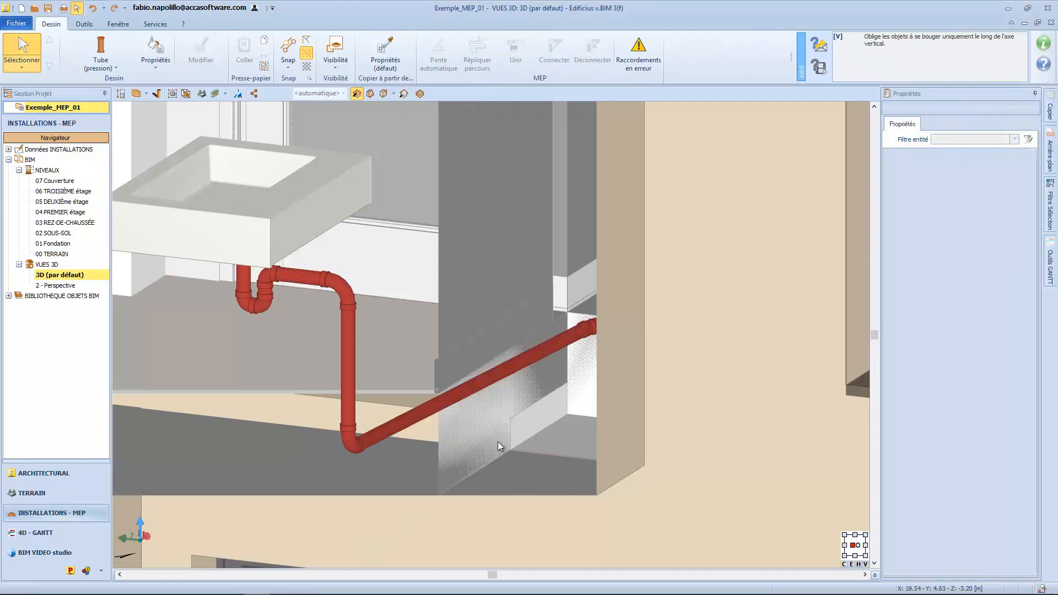
scroll(244, 329, down, 6)
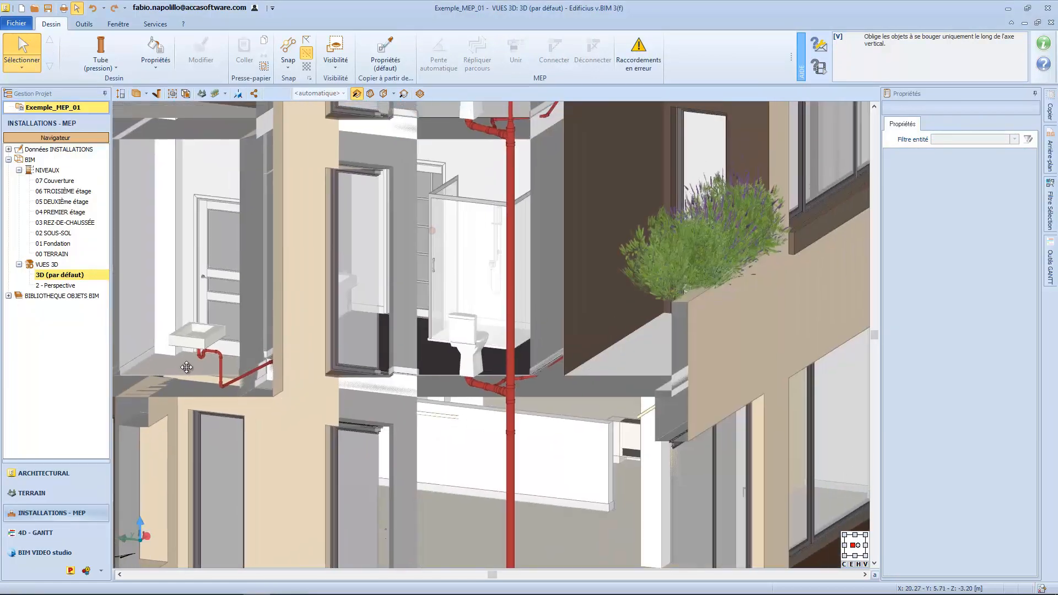
middle_drag(186, 367, 164, 406)
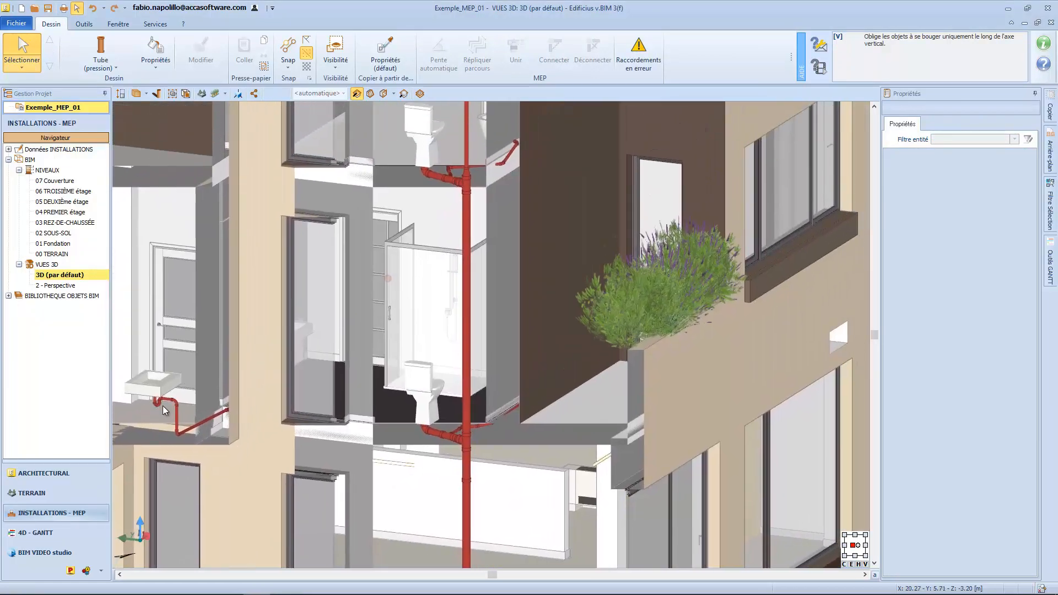
click(465, 333)
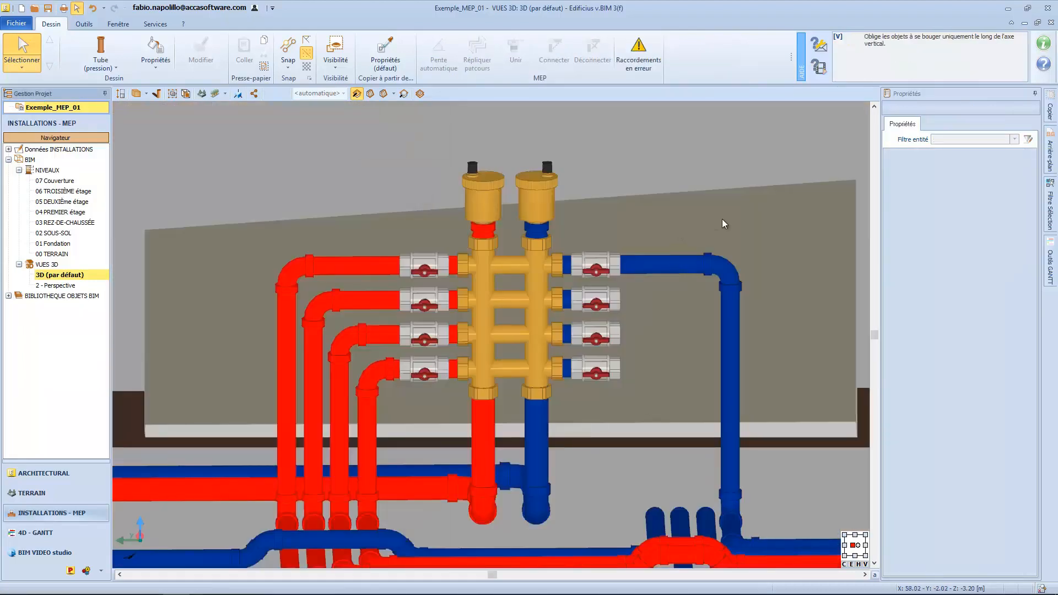
Try to copy and paste the blue return pipe run with its elbow from the heating manifold's top valve
click(735, 414)
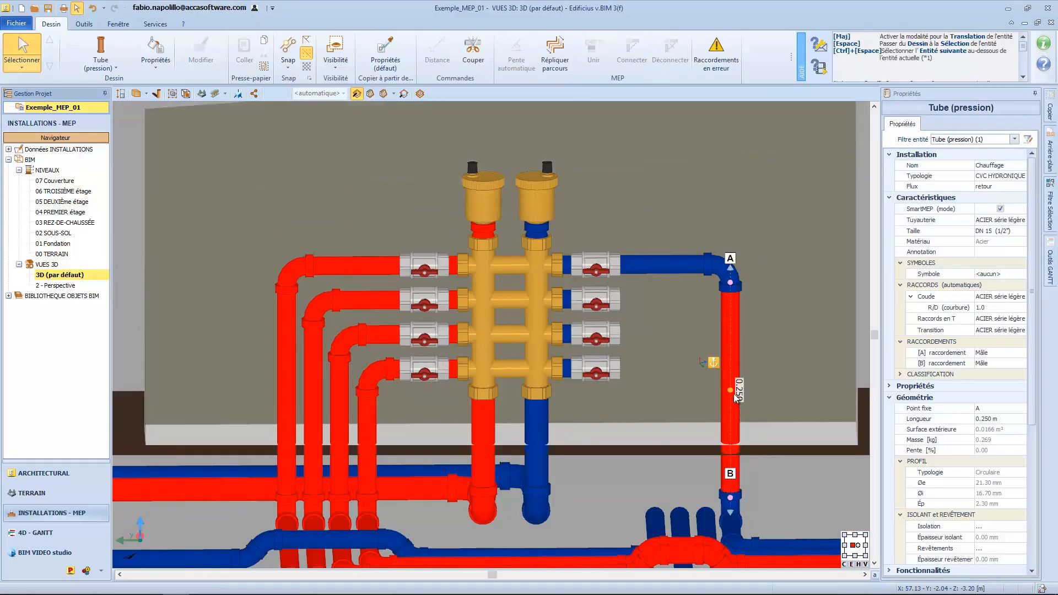
ctrl+click(642, 261)
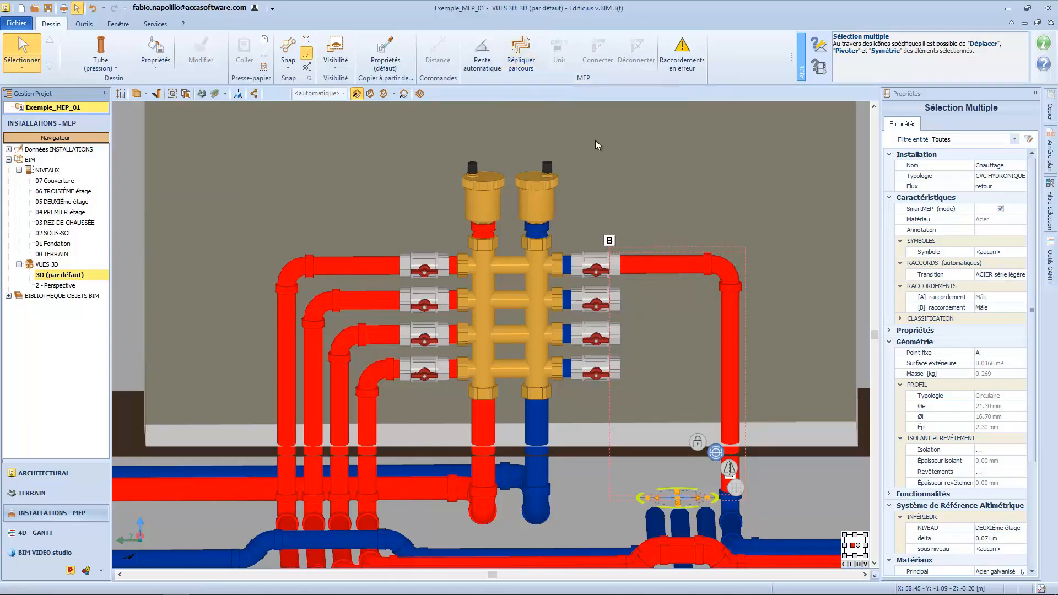
click(721, 266)
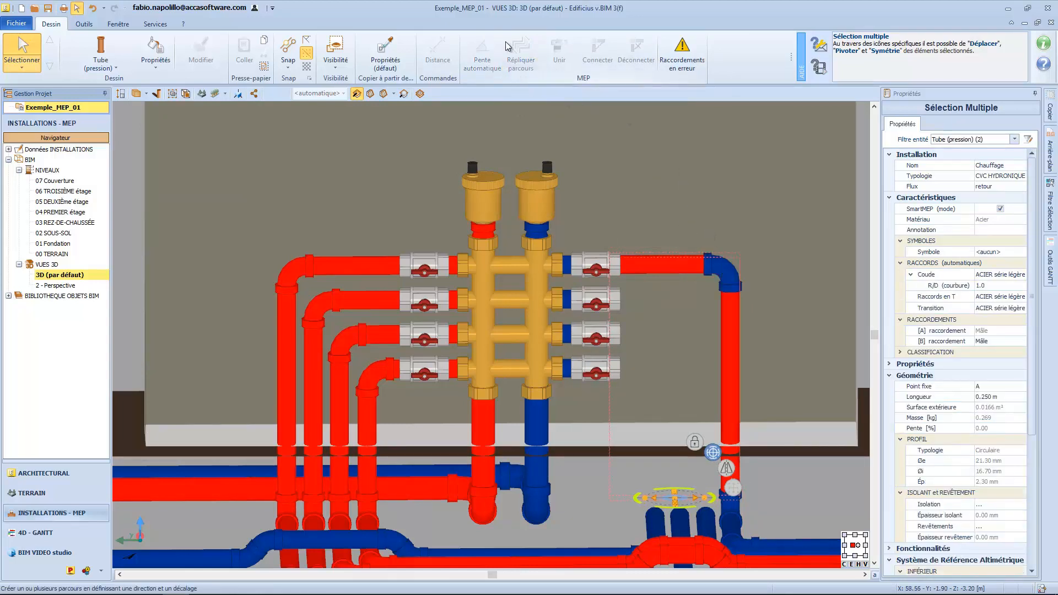
click(721, 272)
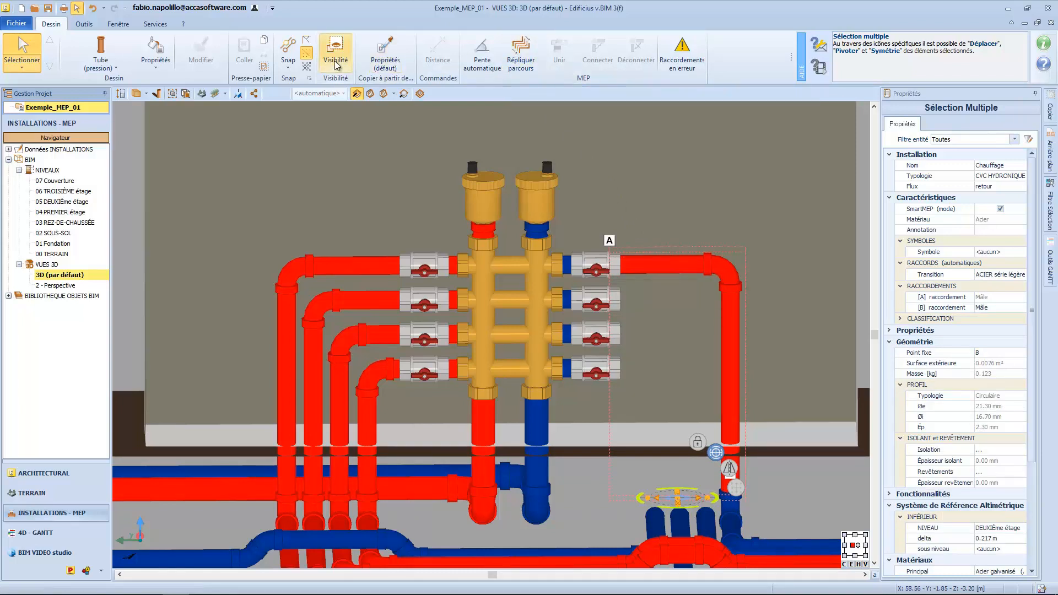
click(264, 44)
click(244, 53)
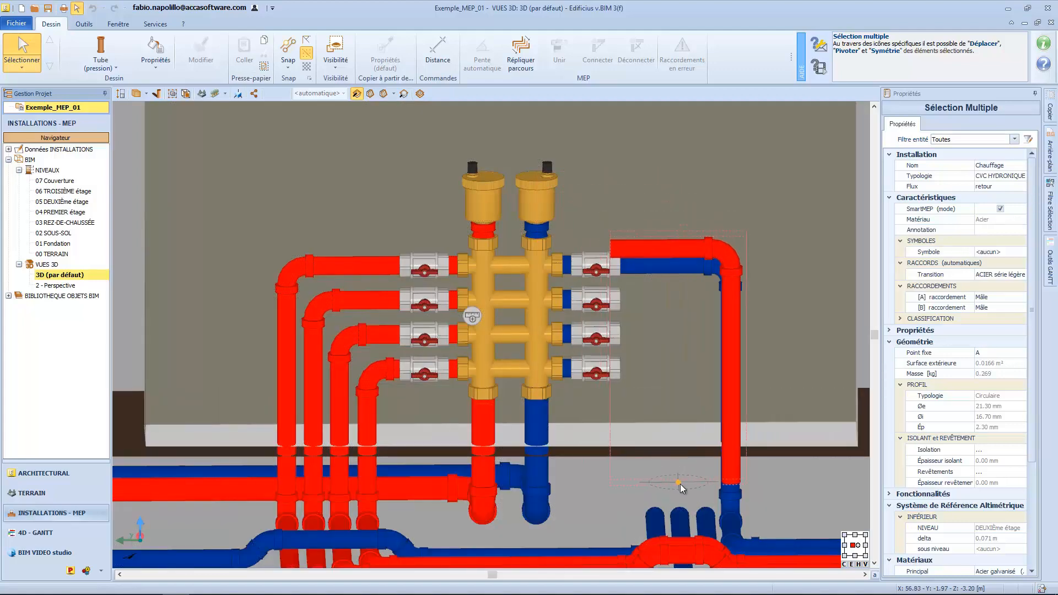
click(681, 484)
key(Escape)
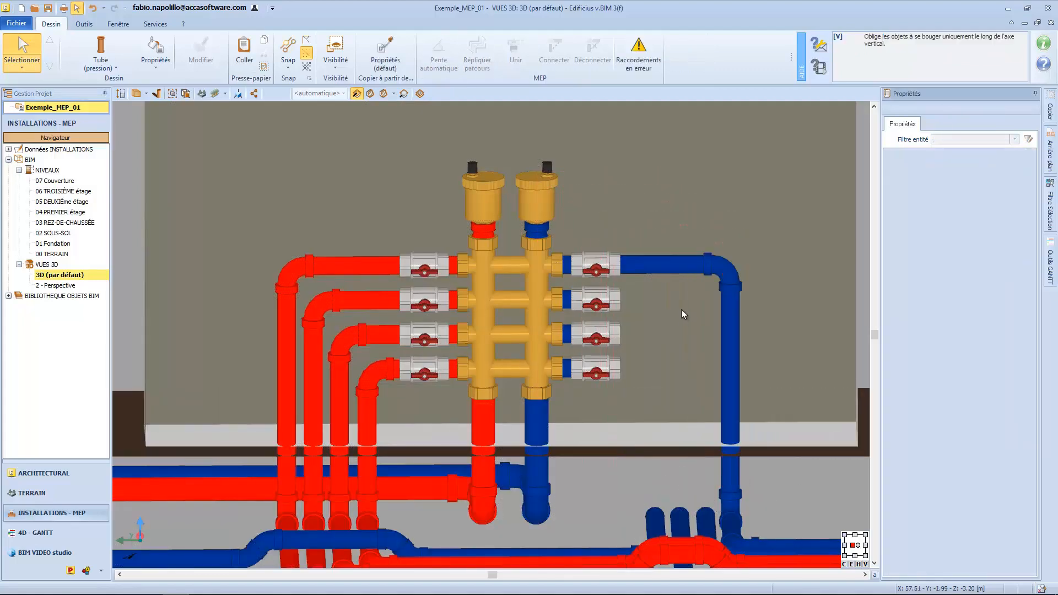
Replicate the top return pipe run with Répliquer parcours, offset to the second valve outlet and repeated three times down to the fourth outlet
click(679, 268)
ctrl+click(733, 278)
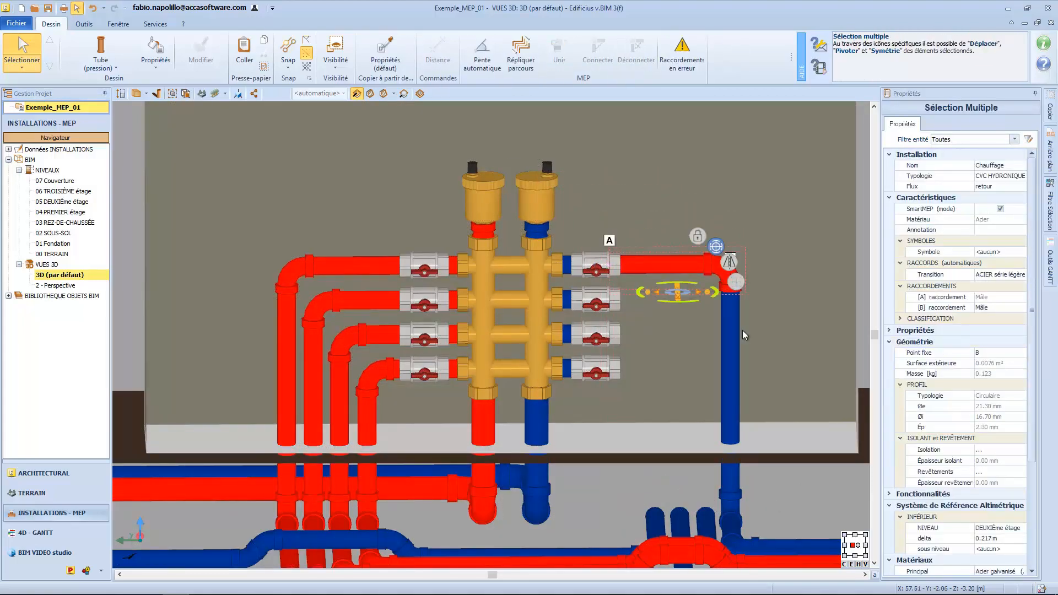
ctrl+click(736, 330)
click(518, 54)
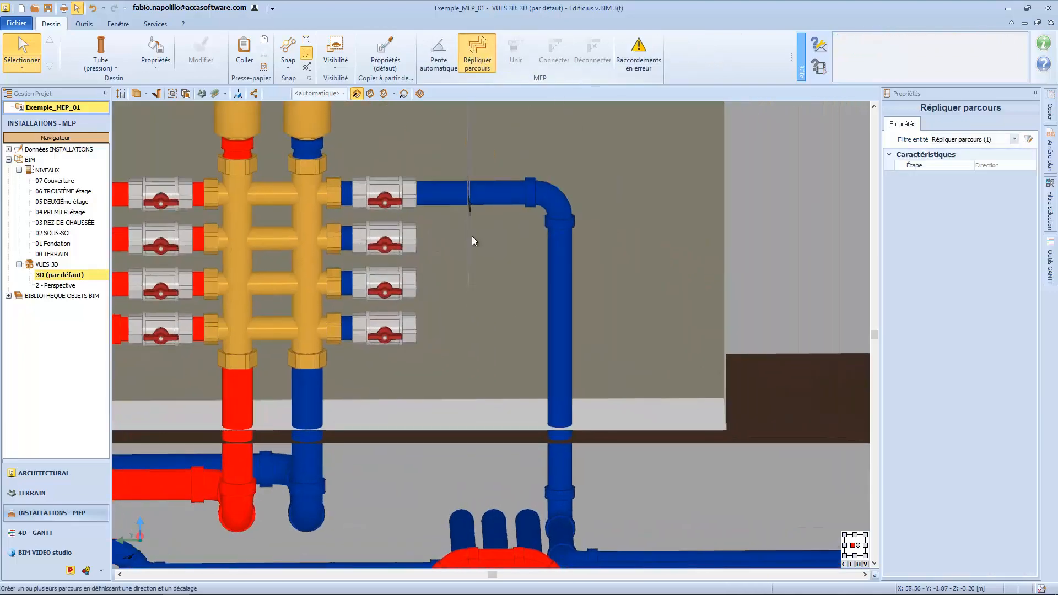
middle_drag(475, 285, 482, 287)
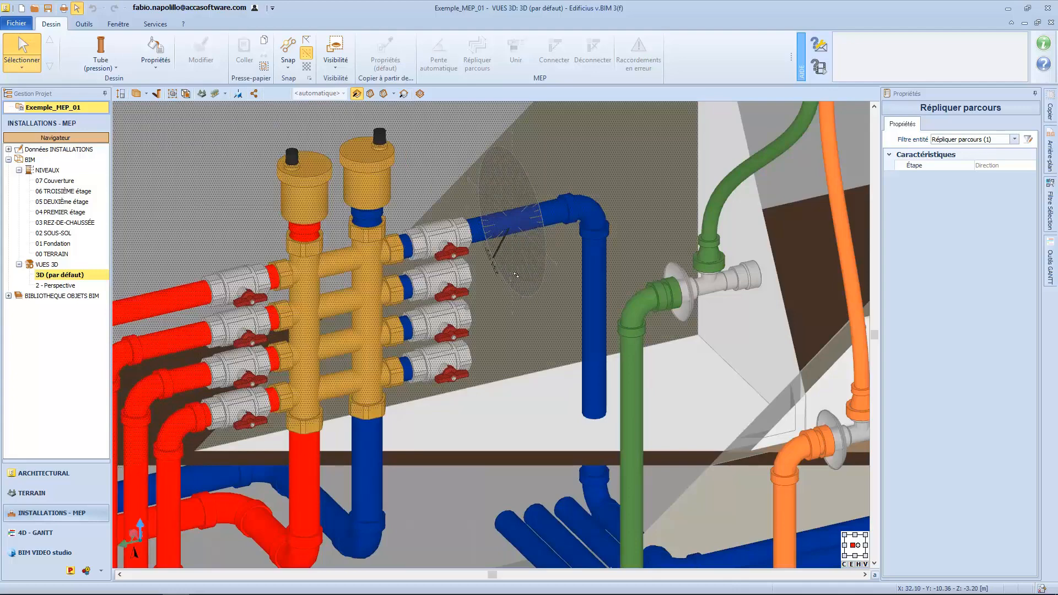
click(518, 241)
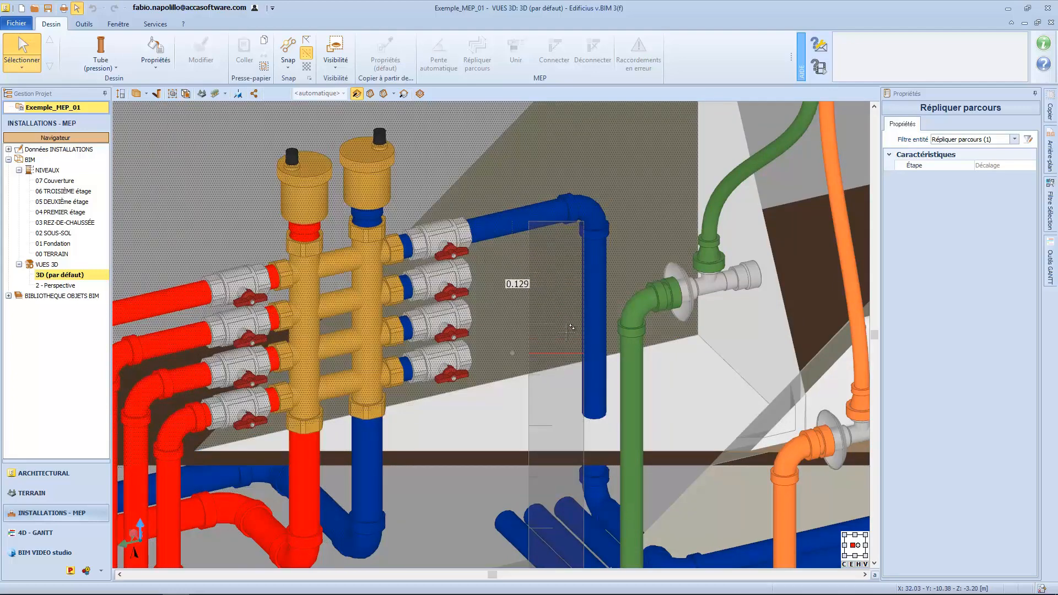
middle_drag(523, 308, 495, 347)
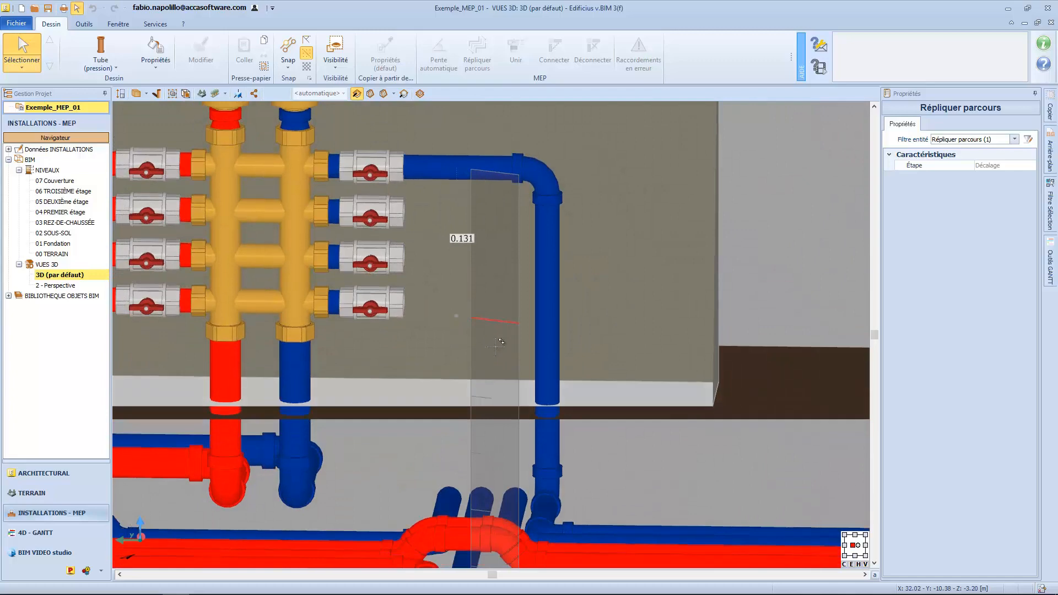
click(392, 211)
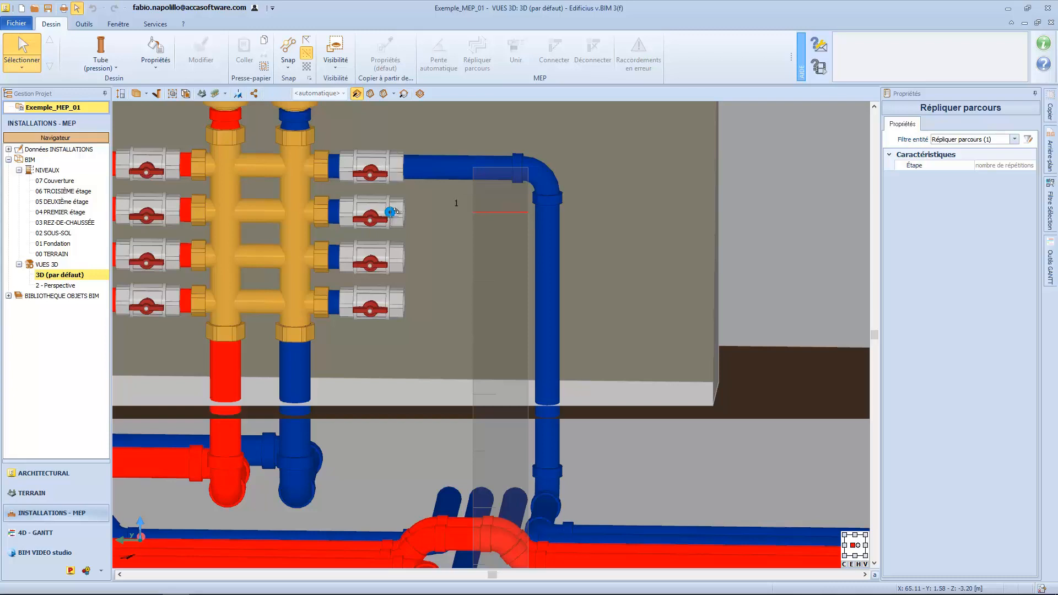
click(389, 308)
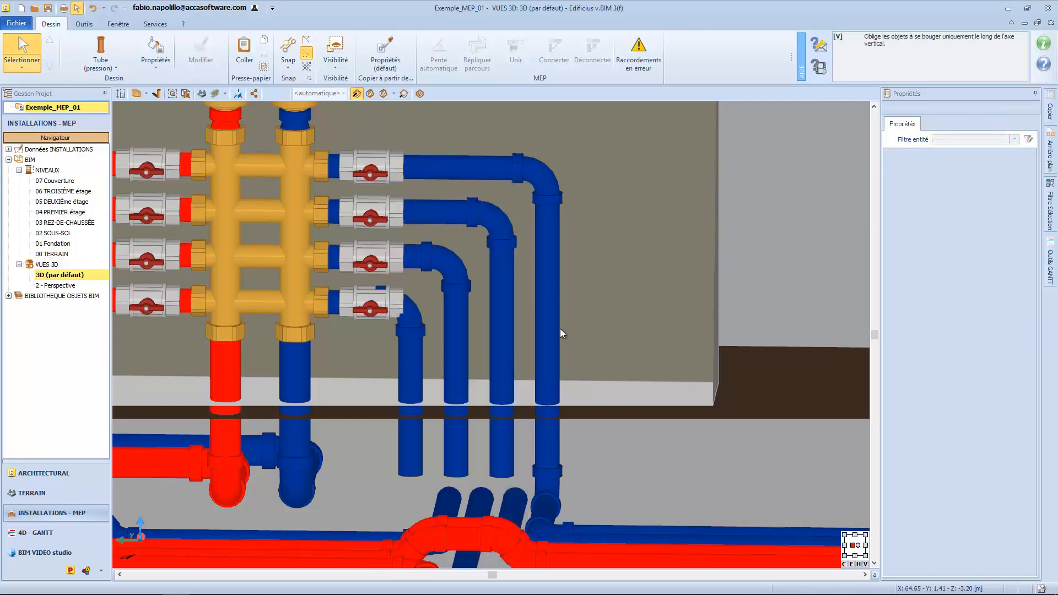
Snap end A of the second return pipe run onto the outlet of the manifold's second valve
click(424, 210)
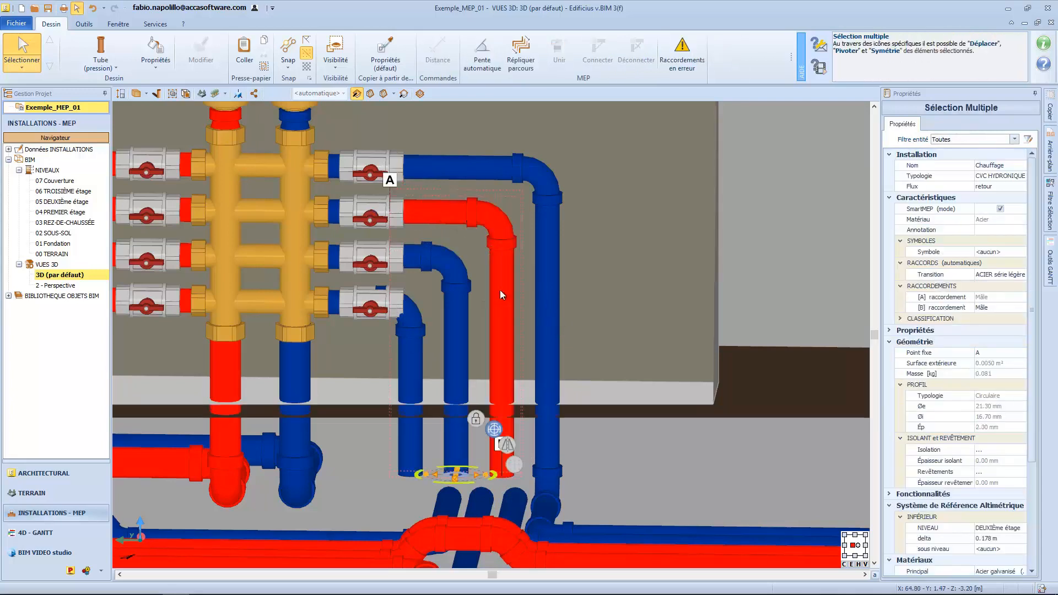
click(494, 429)
click(389, 211)
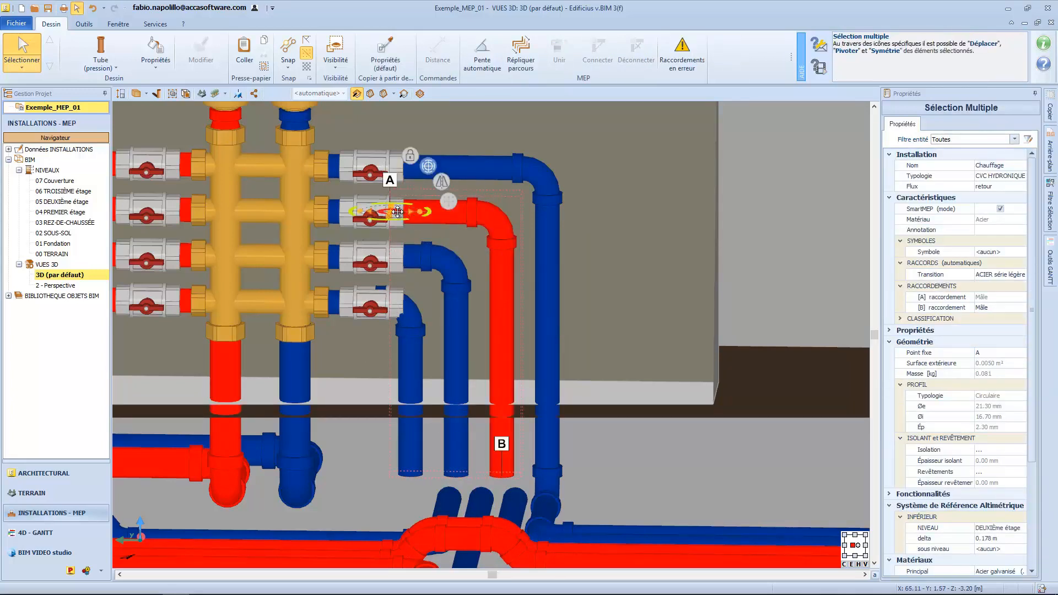
click(389, 212)
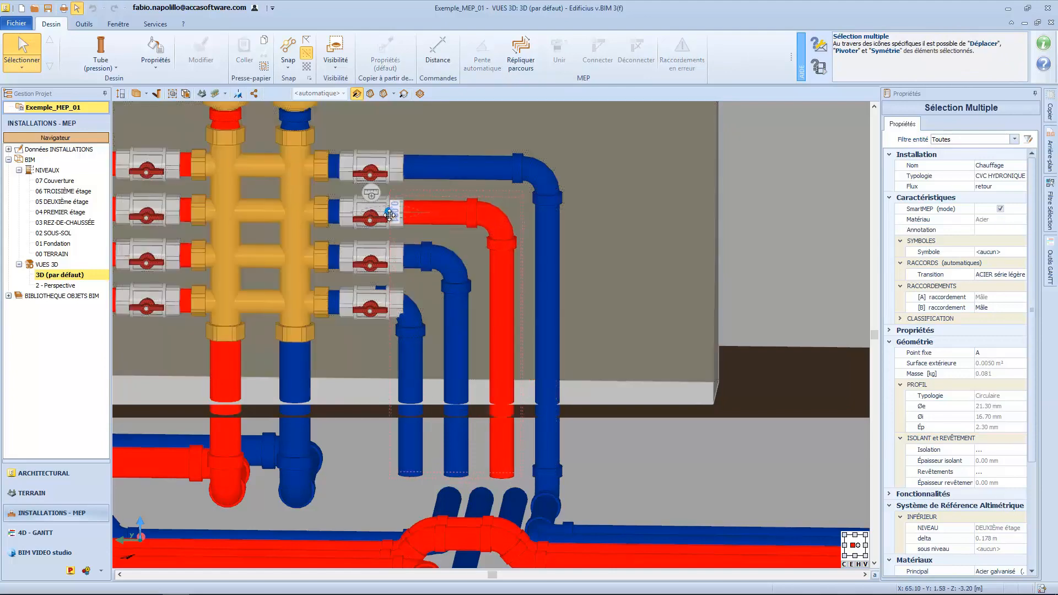
click(390, 213)
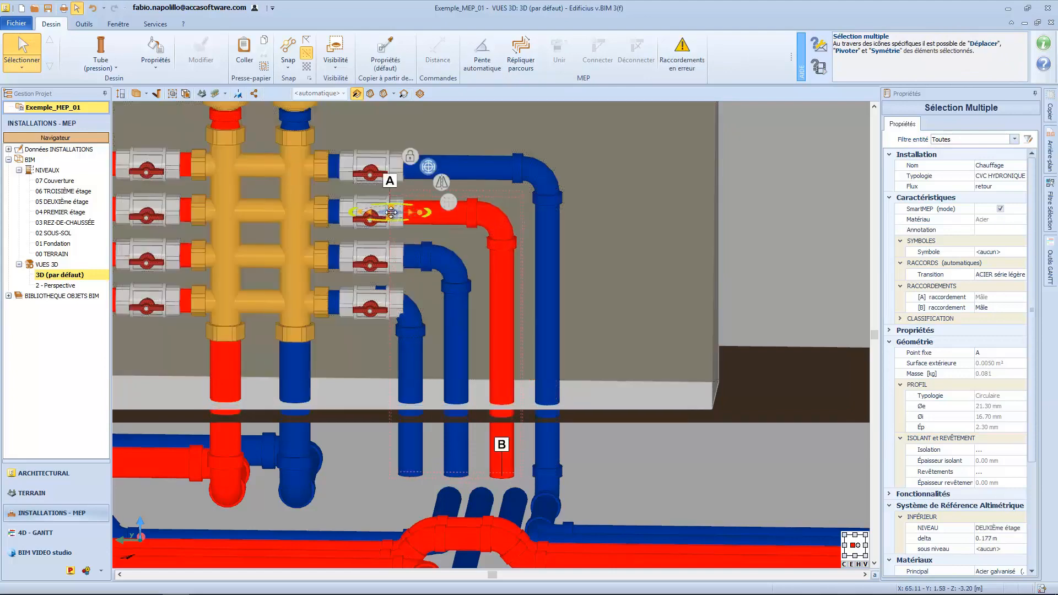
click(479, 256)
Align the second run's elbow and vertical pipe with the stub pipe below and extend end B down to join it
click(492, 216)
ctrl+click(506, 274)
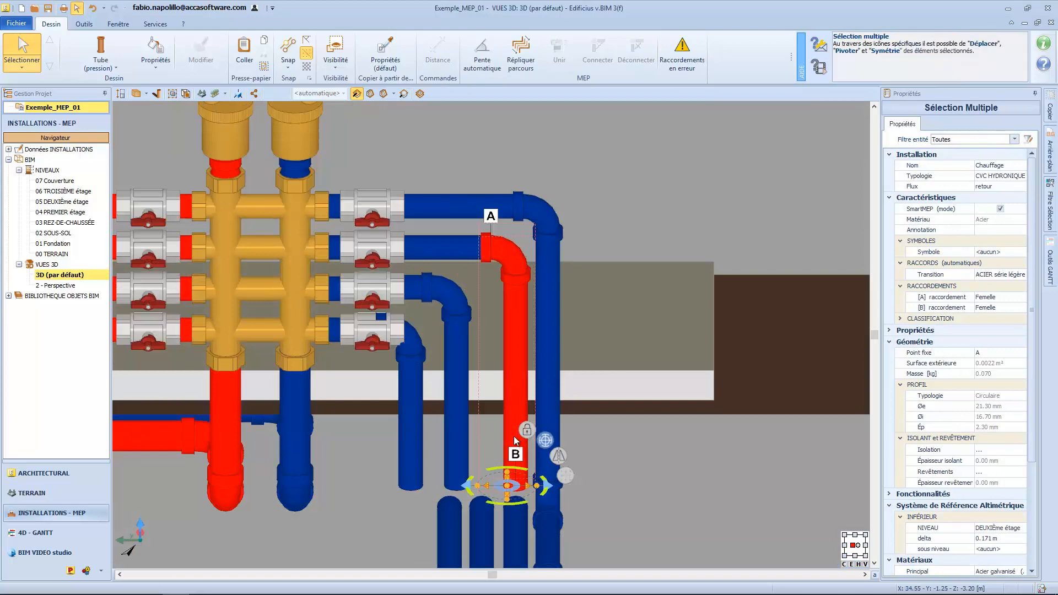
click(514, 419)
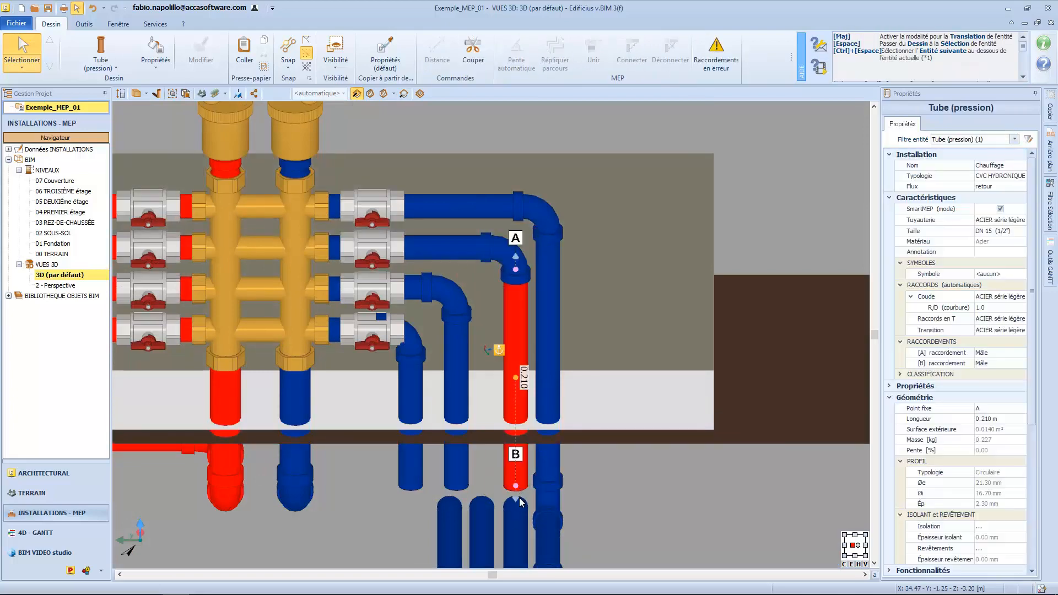
click(520, 500)
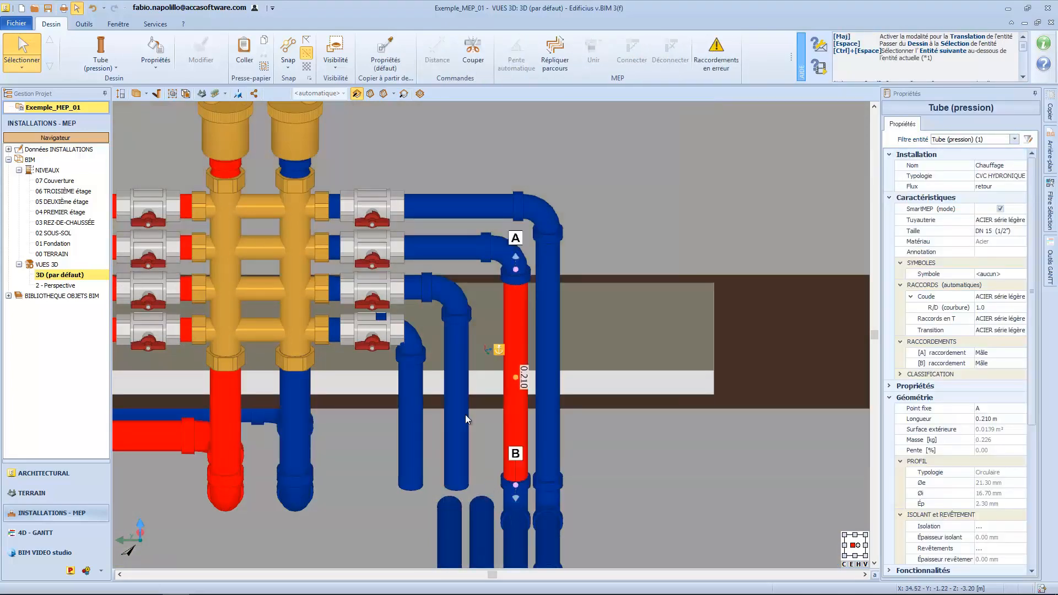
Snap end A of the third return pipe run onto the outlet of the manifold's third valve
click(411, 292)
ctrl+click(458, 300)
ctrl+click(456, 365)
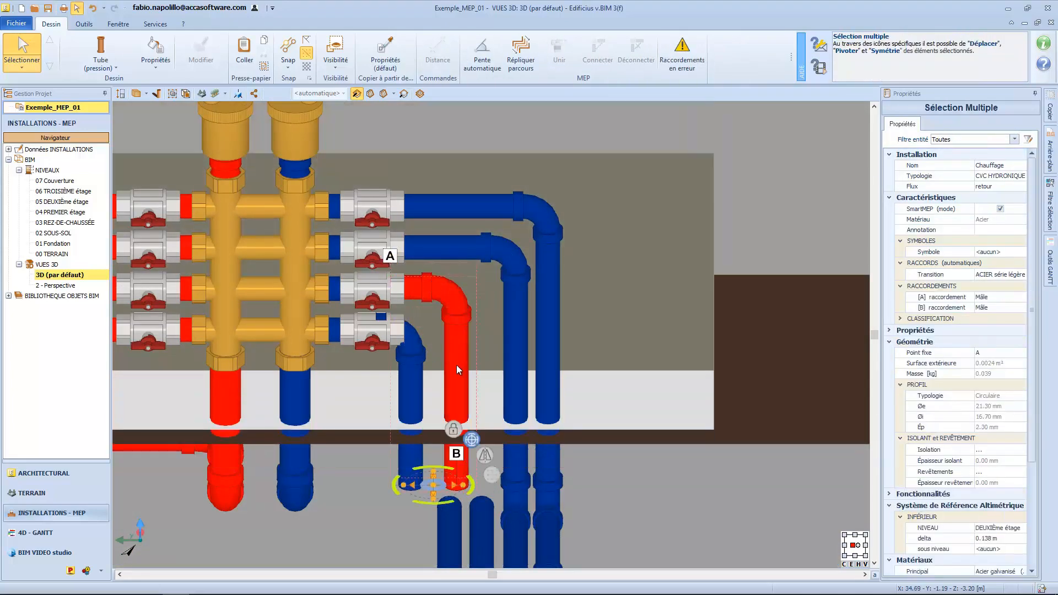
click(454, 431)
click(390, 288)
click(400, 288)
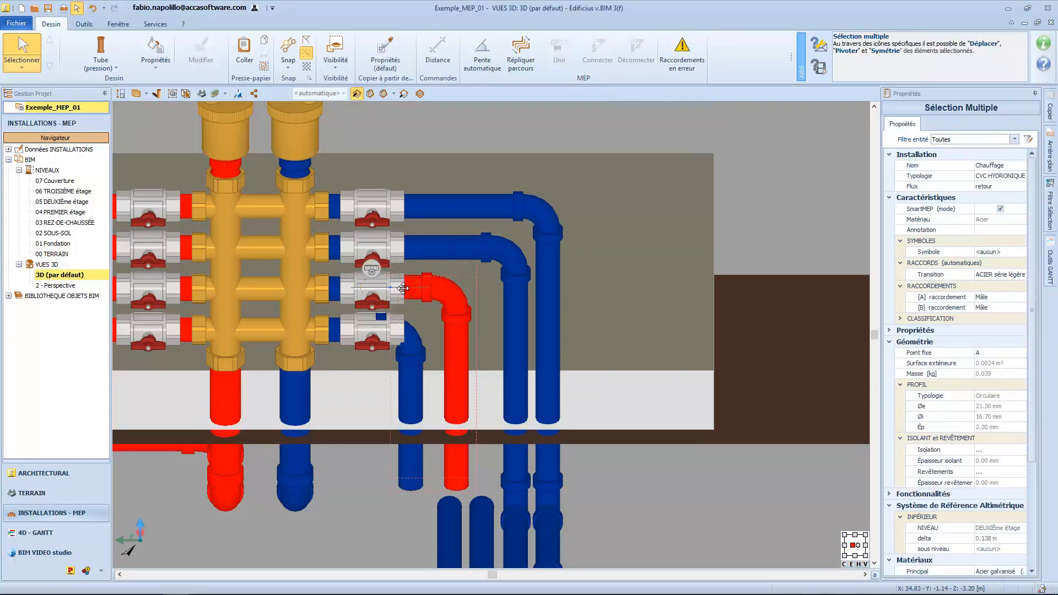
click(392, 288)
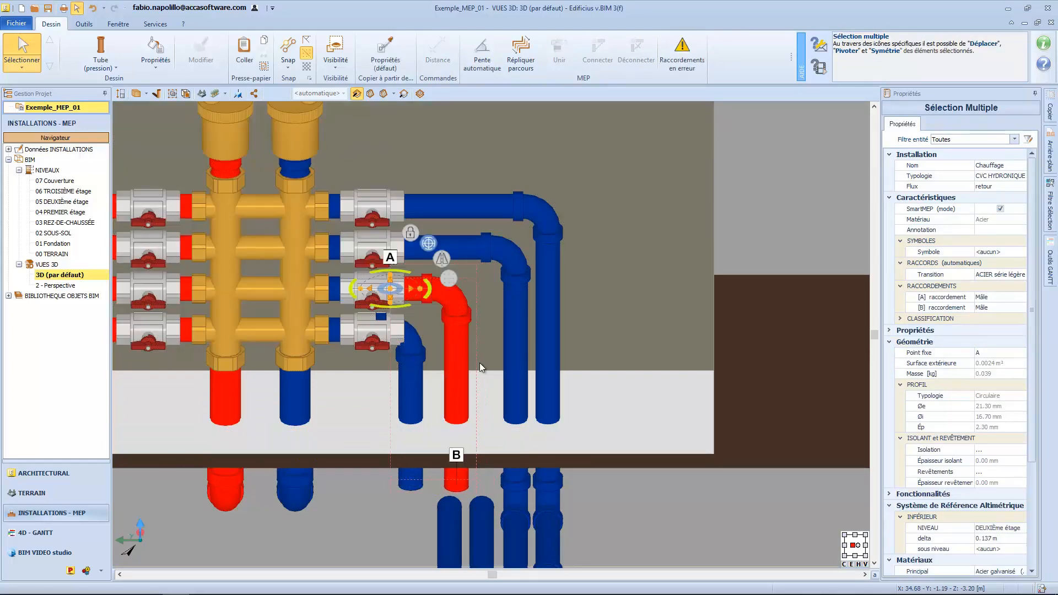
click(487, 371)
Shift the third run's elbow and vertical pipe over its matching stub pipe and extend end B down to meet it
click(457, 411)
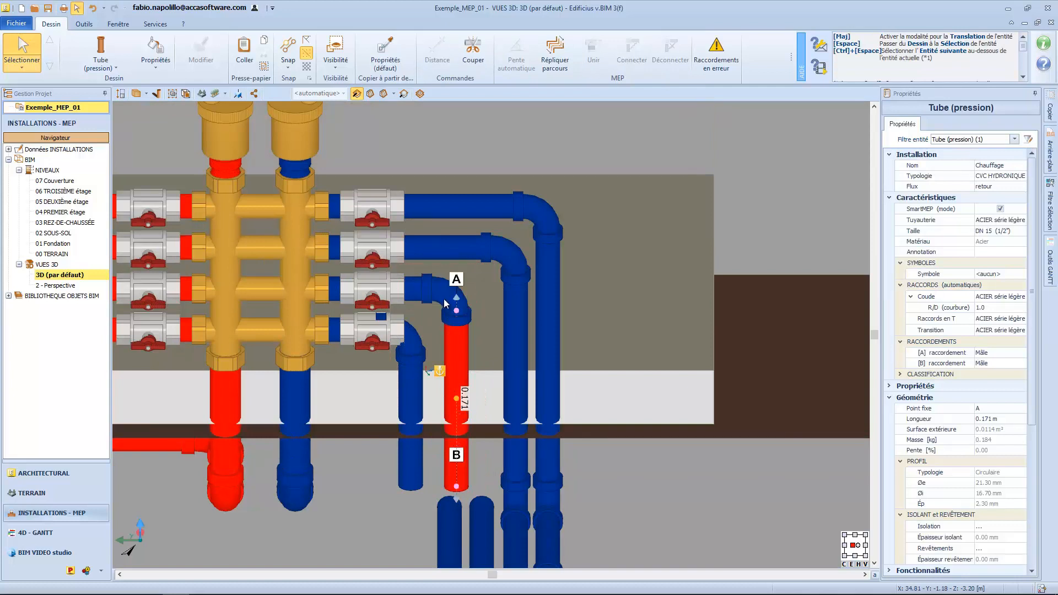
ctrl+click(444, 299)
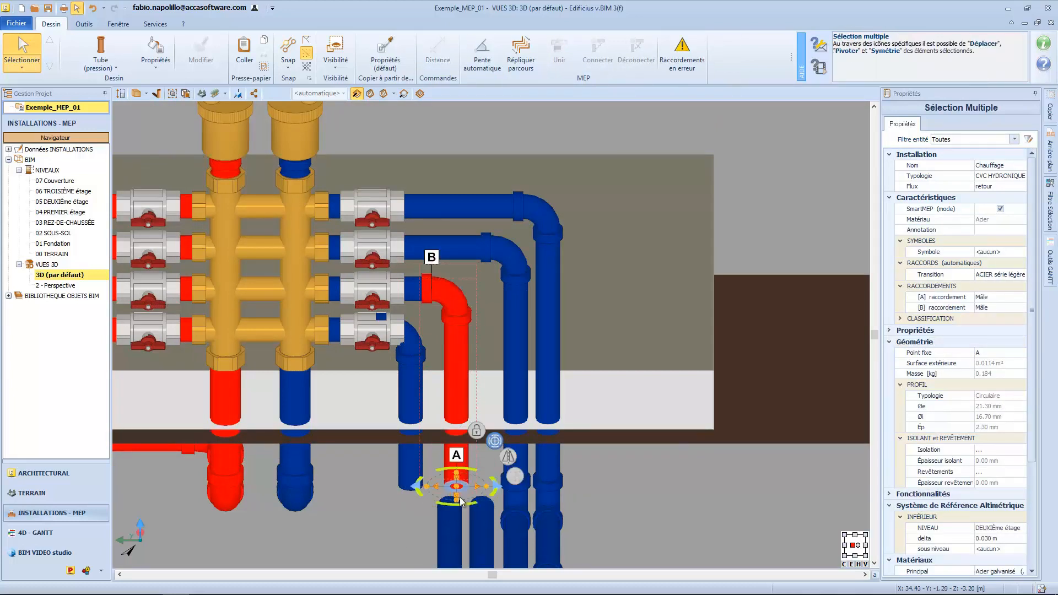
click(497, 486)
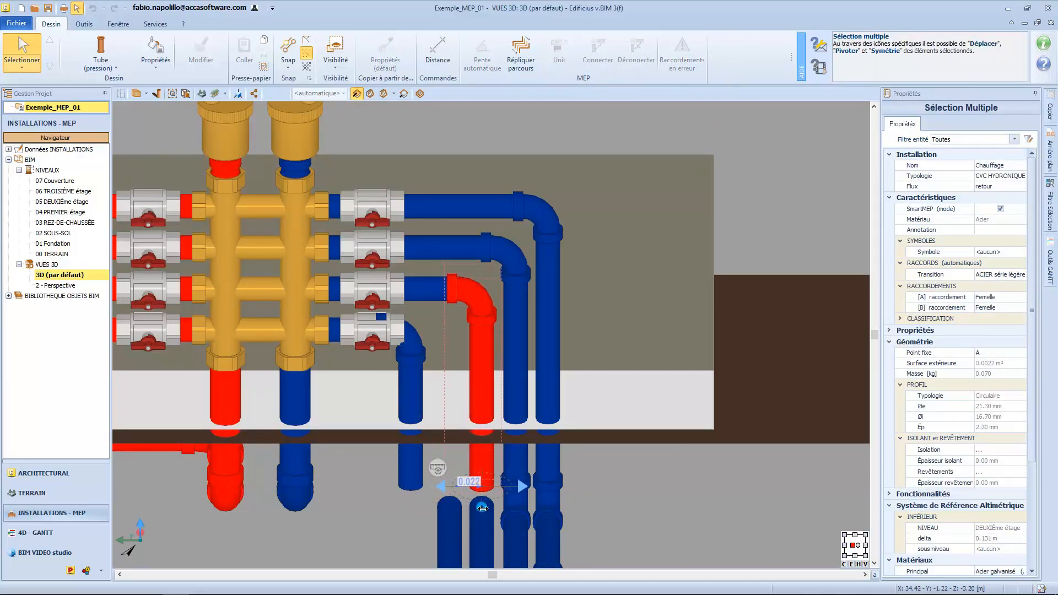
click(482, 501)
click(481, 434)
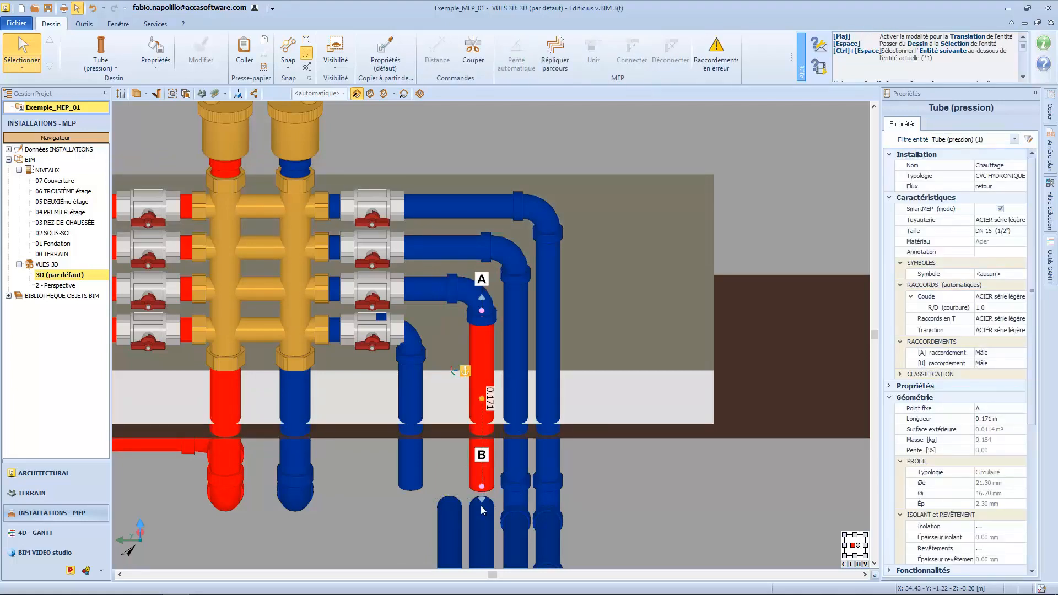
drag(481, 503, 481, 514)
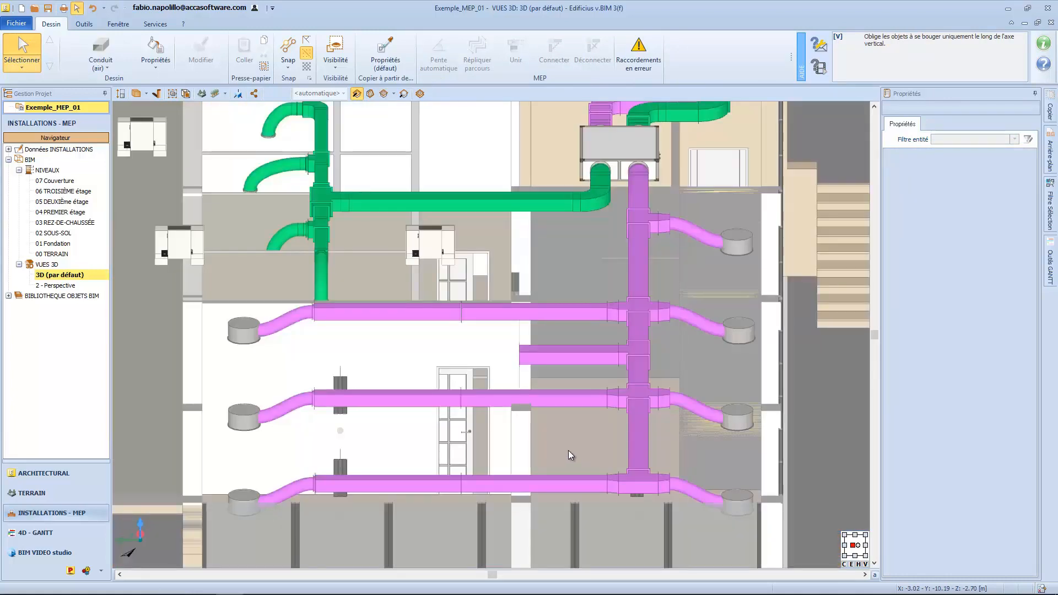
Lengthen the inner segment of the lowest pink branch duct to about 2.405 m and join it with the adjacent segment into one duct
click(484, 485)
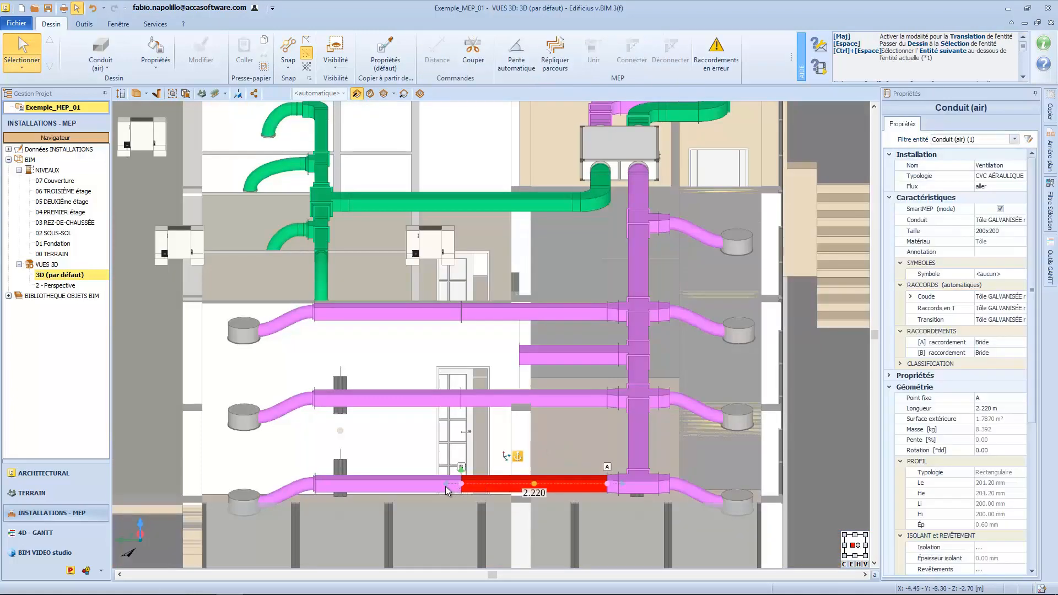
mouse_move(447, 484)
mouse_down()
mouse_move(437, 485)
mouse_move(480, 485)
mouse_move(450, 485)
mouse_up()
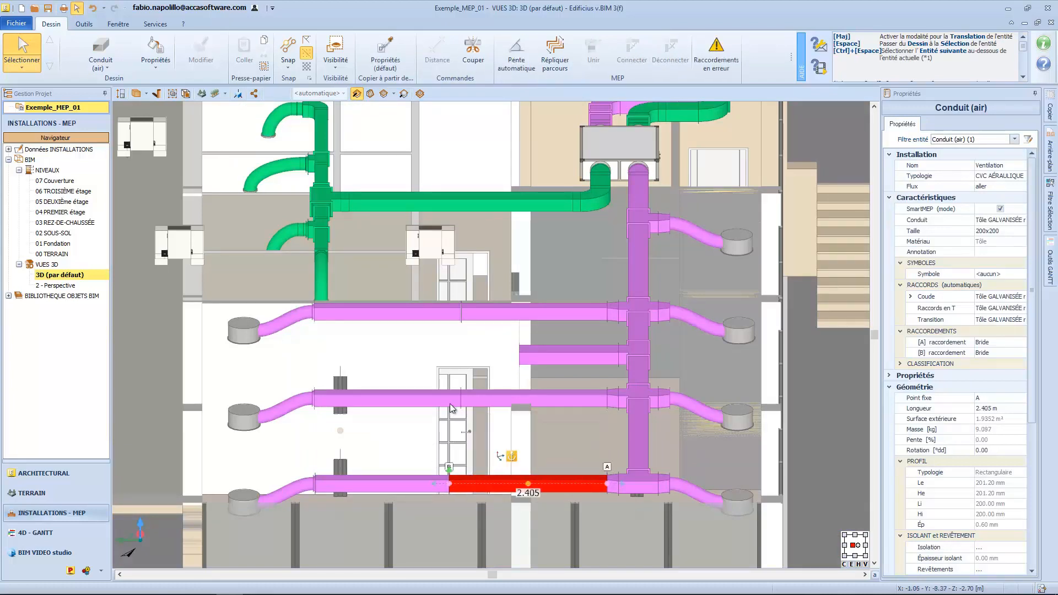
ctrl+click(401, 477)
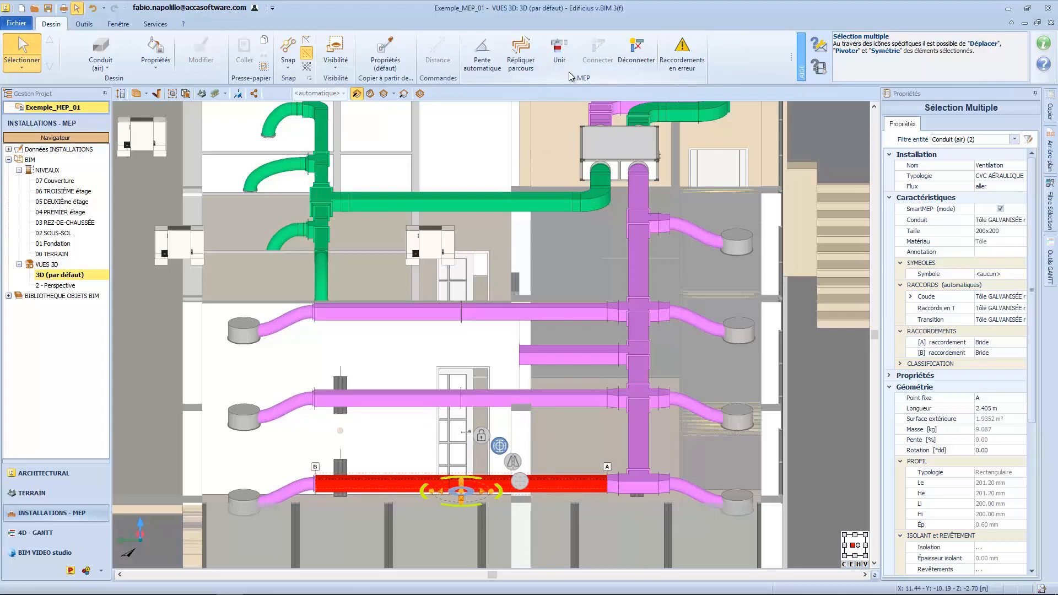
click(560, 53)
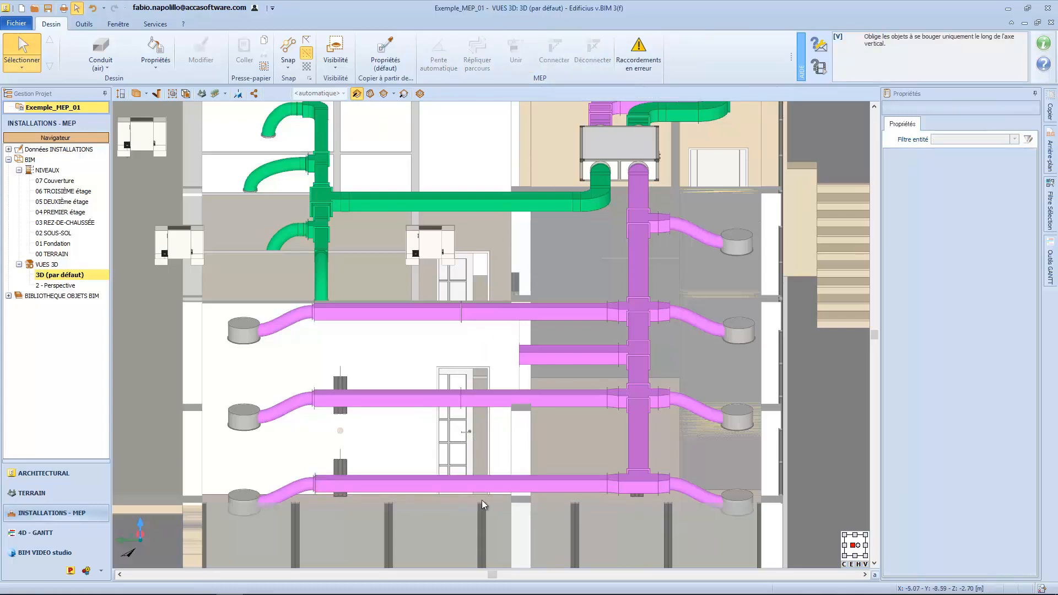
click(477, 484)
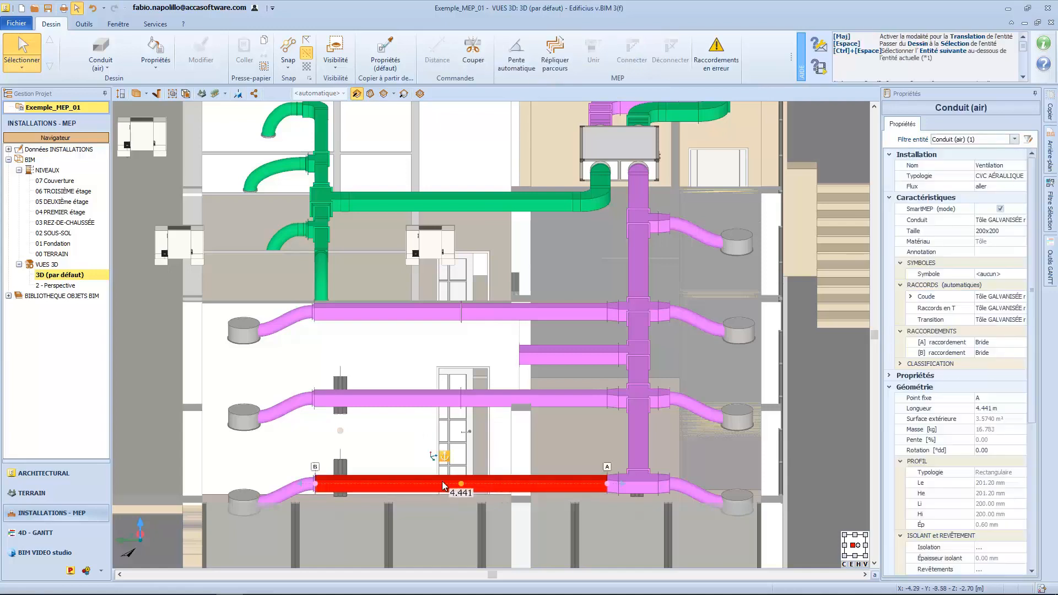
click(489, 416)
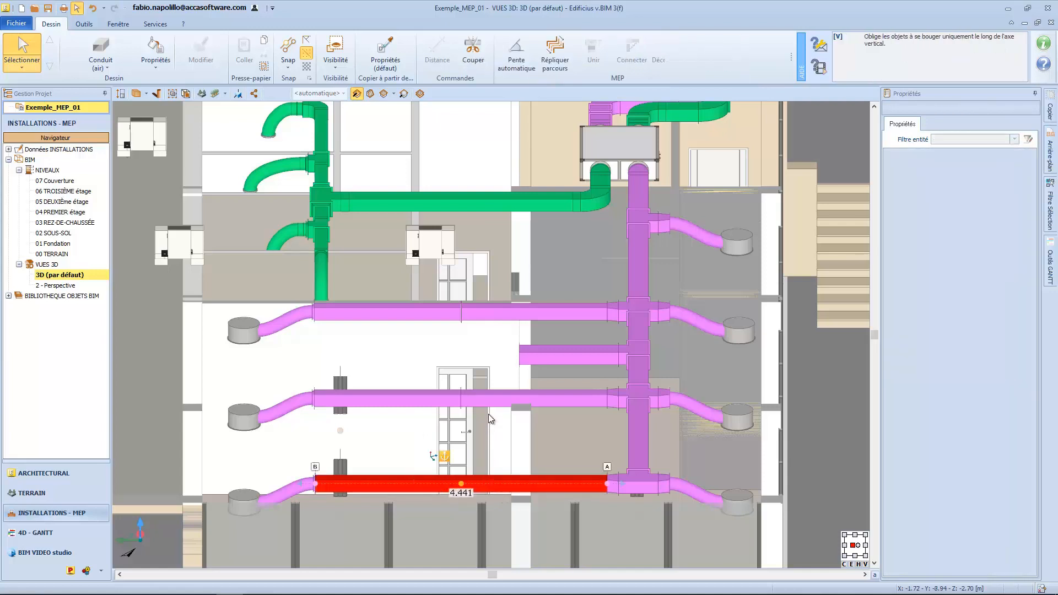
Pull the two segments of the uppermost long pink branch duct apart, shortening the one beside the diffuser to about 1.641 m
click(472, 308)
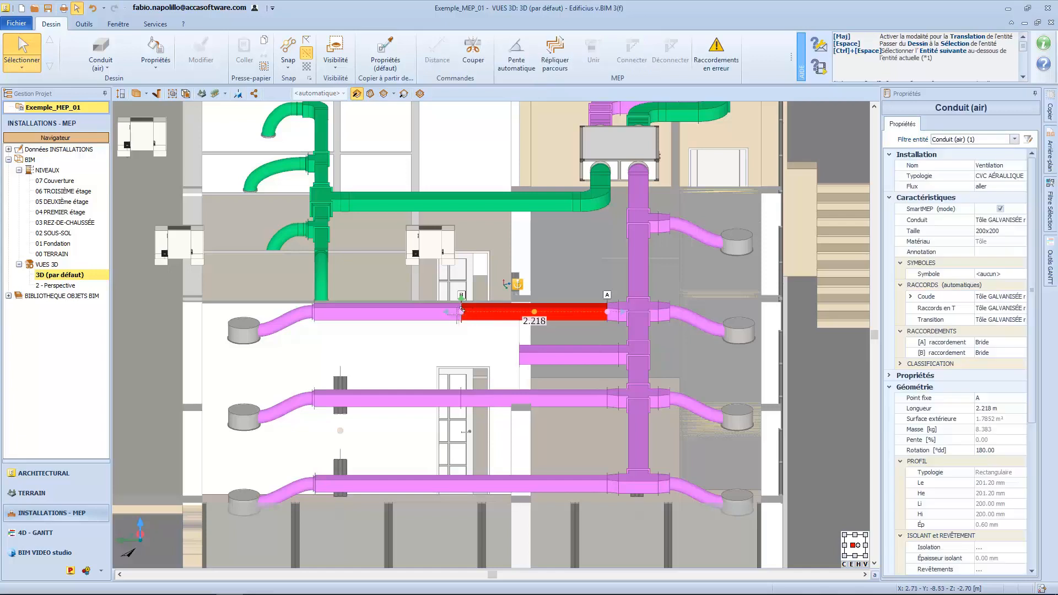
drag(447, 318, 422, 324)
click(451, 318)
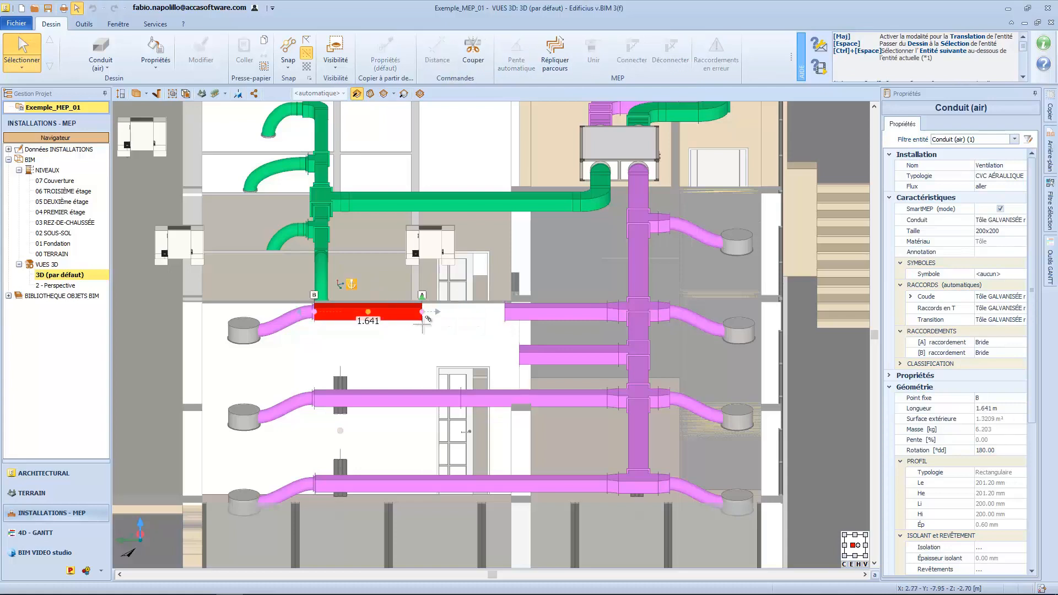
Connect the two separated segments of that branch, shift their joint so the inner segment is about 2.279 m, and undo these changes
ctrl+click(523, 313)
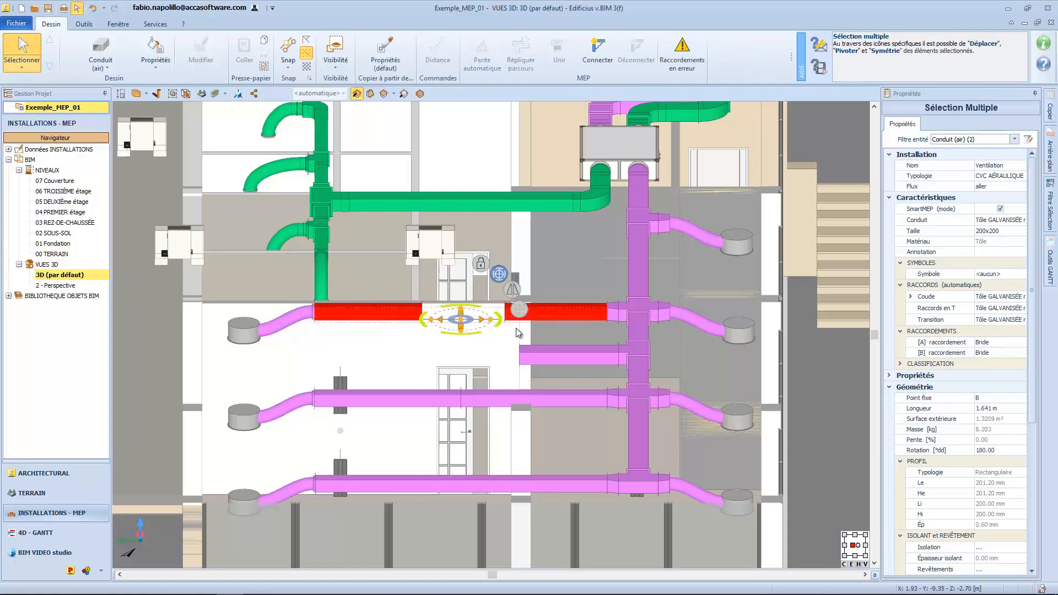
click(605, 53)
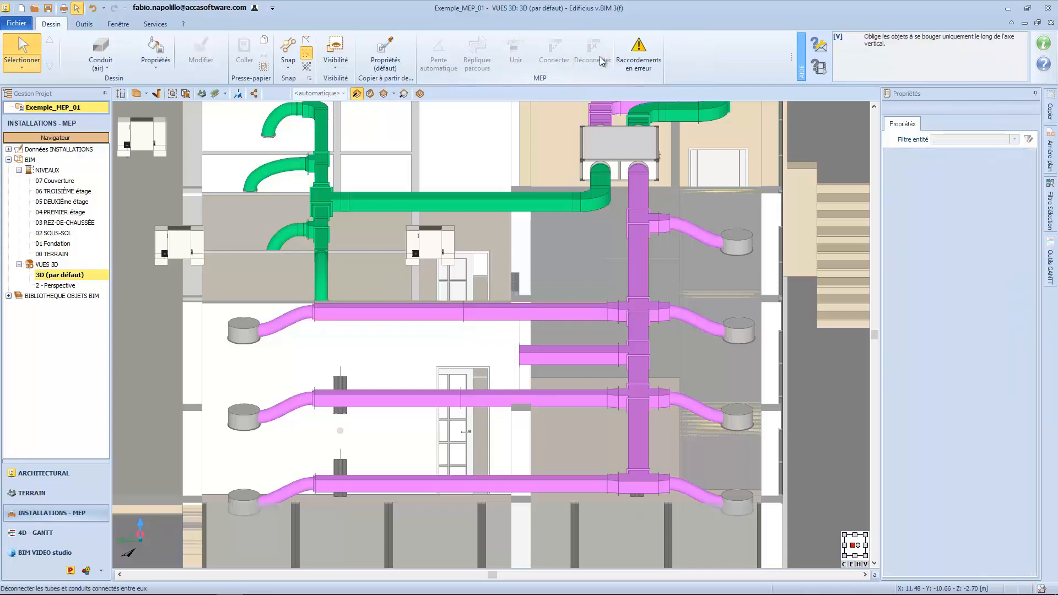
click(471, 313)
mouse_move(463, 312)
mouse_down()
mouse_move(443, 314)
mouse_move(457, 315)
mouse_up()
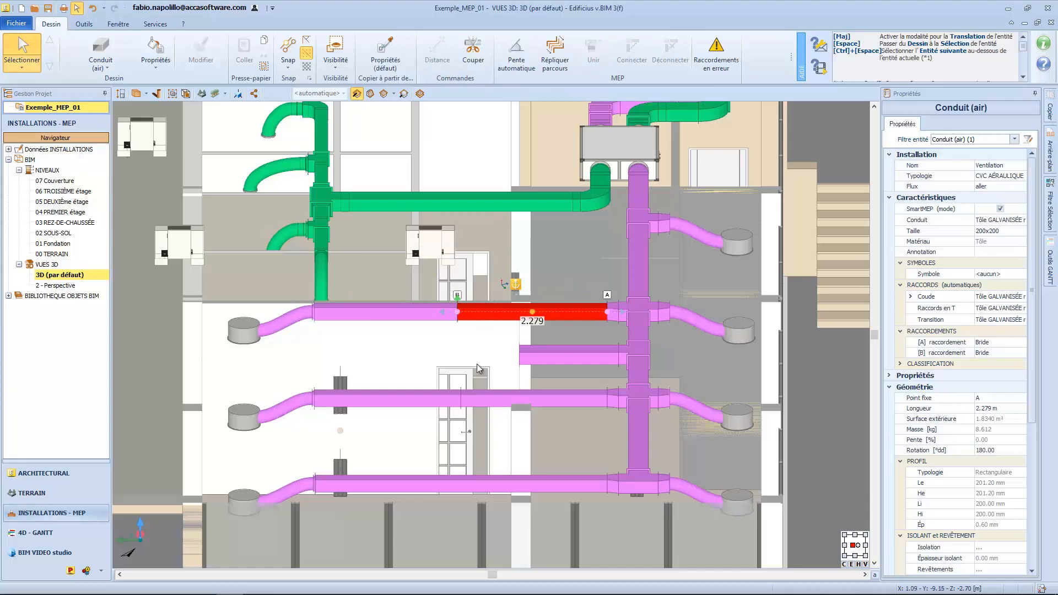
key(ctrl+z)
Try to connect the shortened diffuser-side segment to the parallel stub duct on the main trunk
click(383, 315)
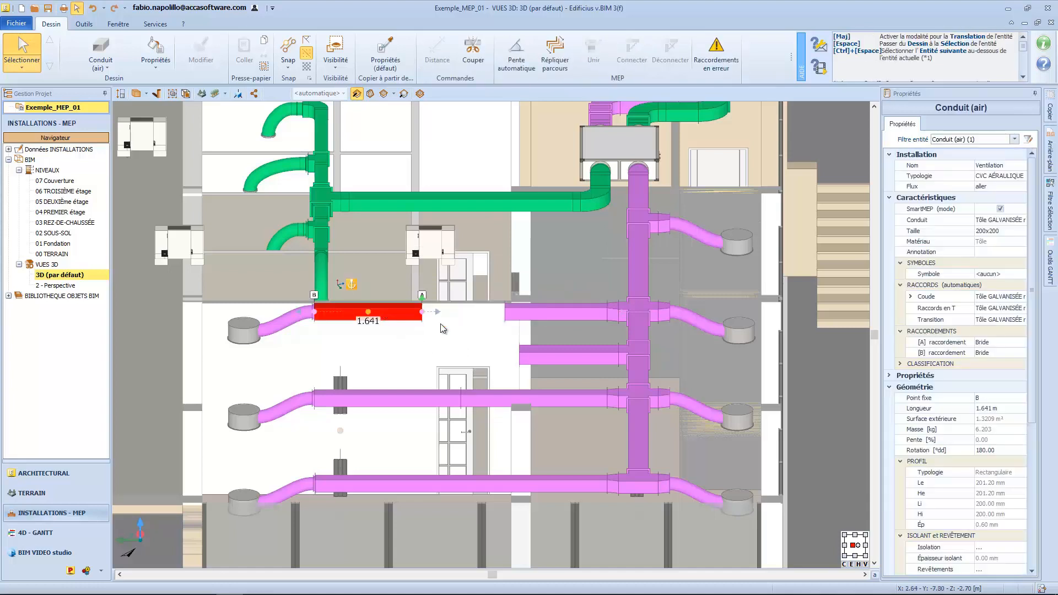
ctrl+click(529, 352)
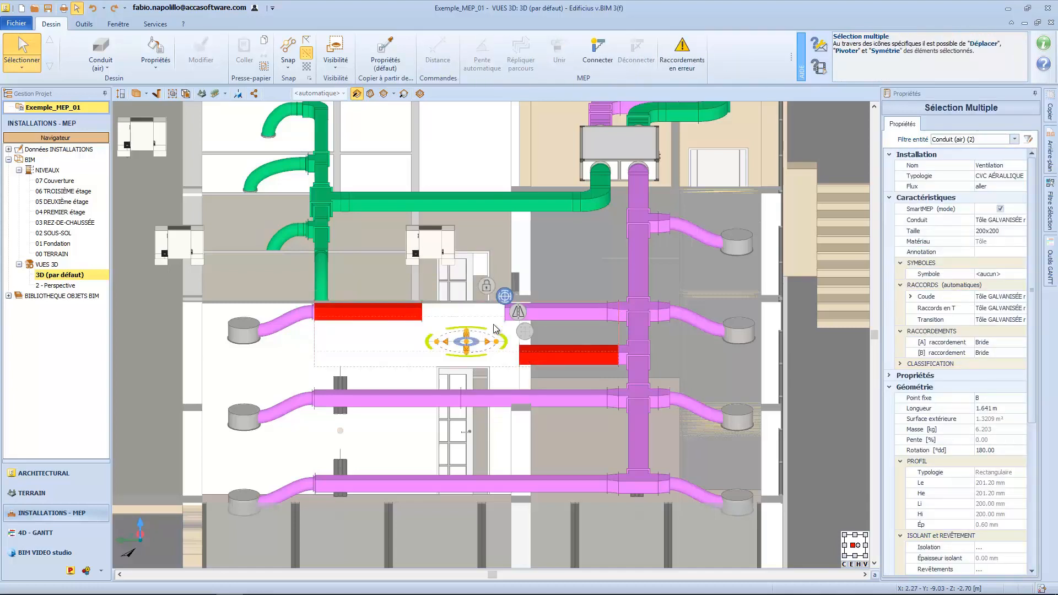
click(598, 52)
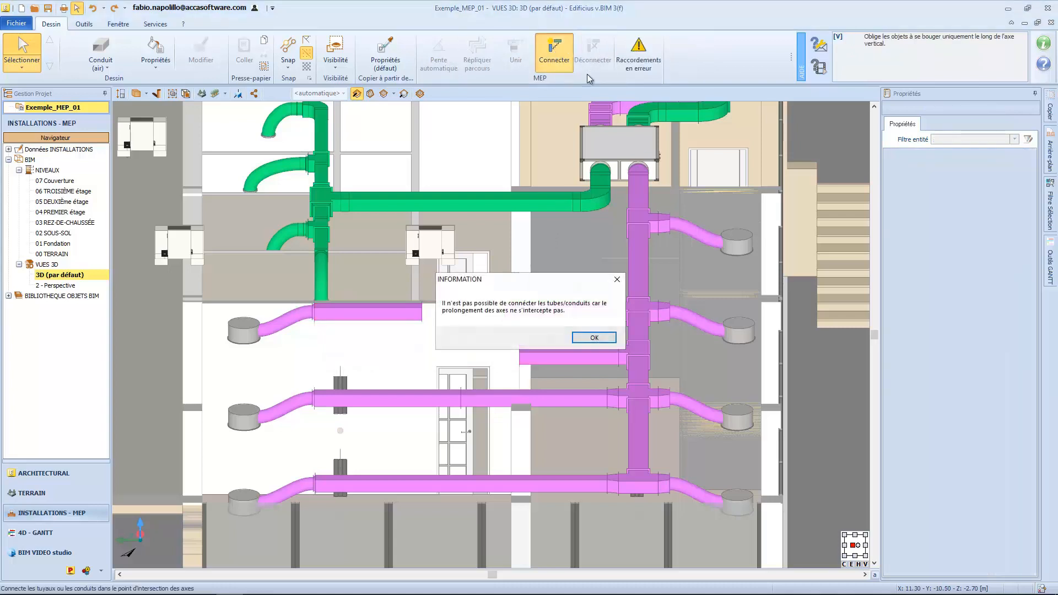
click(585, 340)
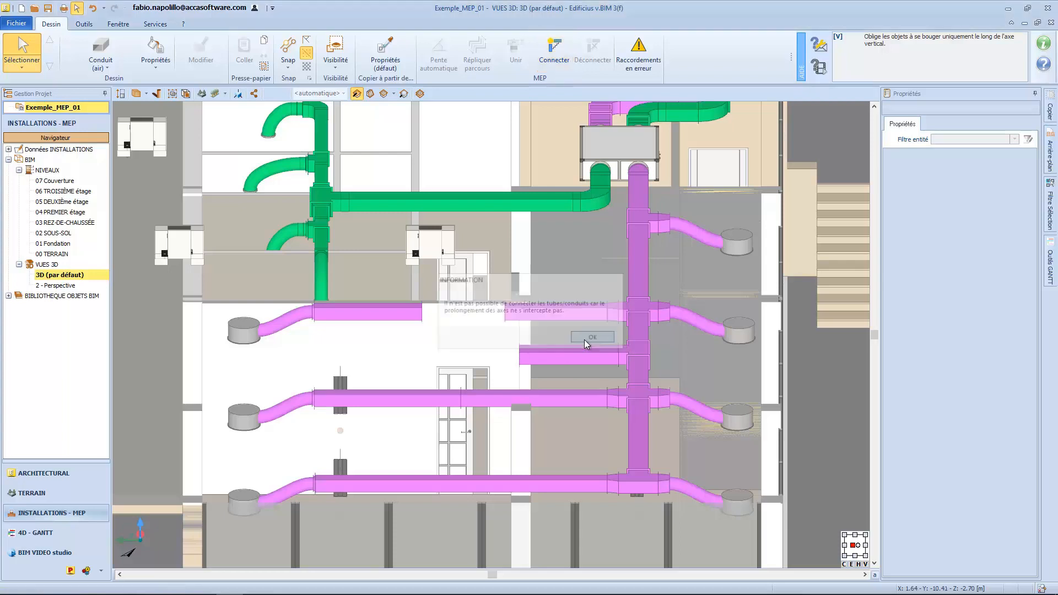
Disconnect the two segments of the branch duct just above the lowest one
click(490, 405)
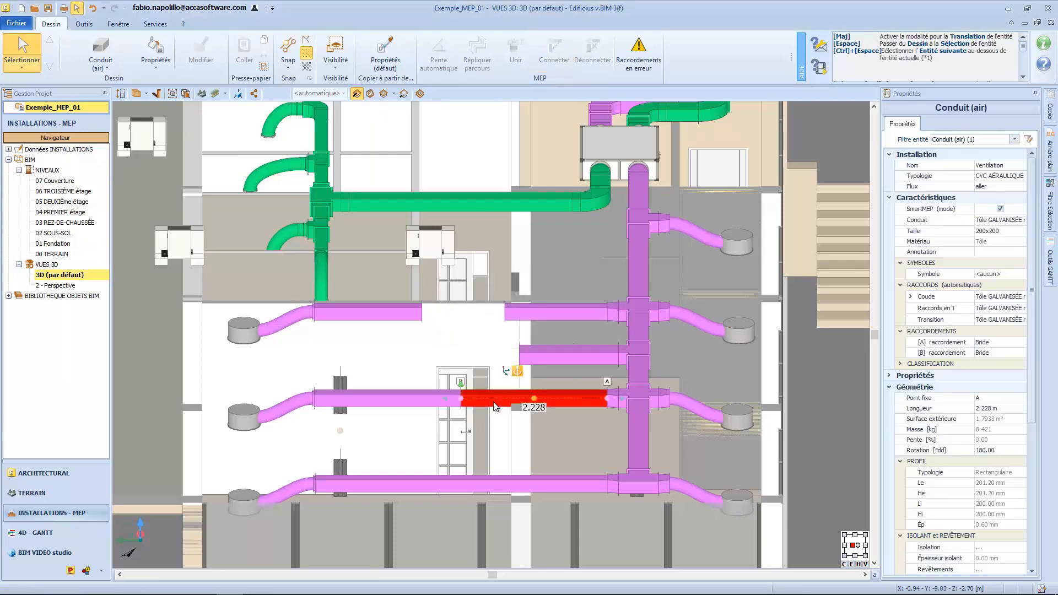
ctrl+click(384, 408)
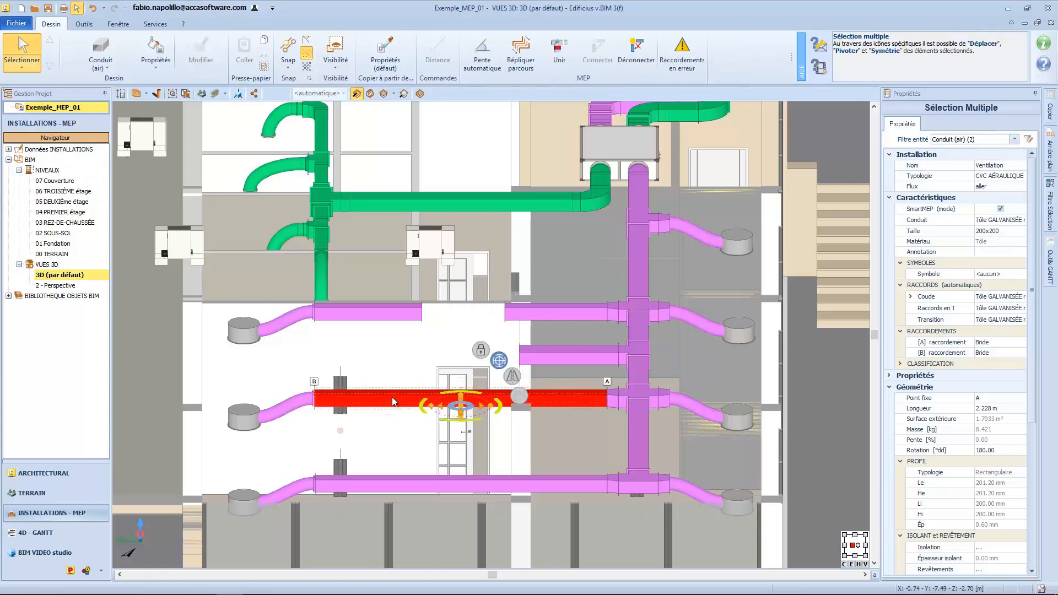
click(638, 62)
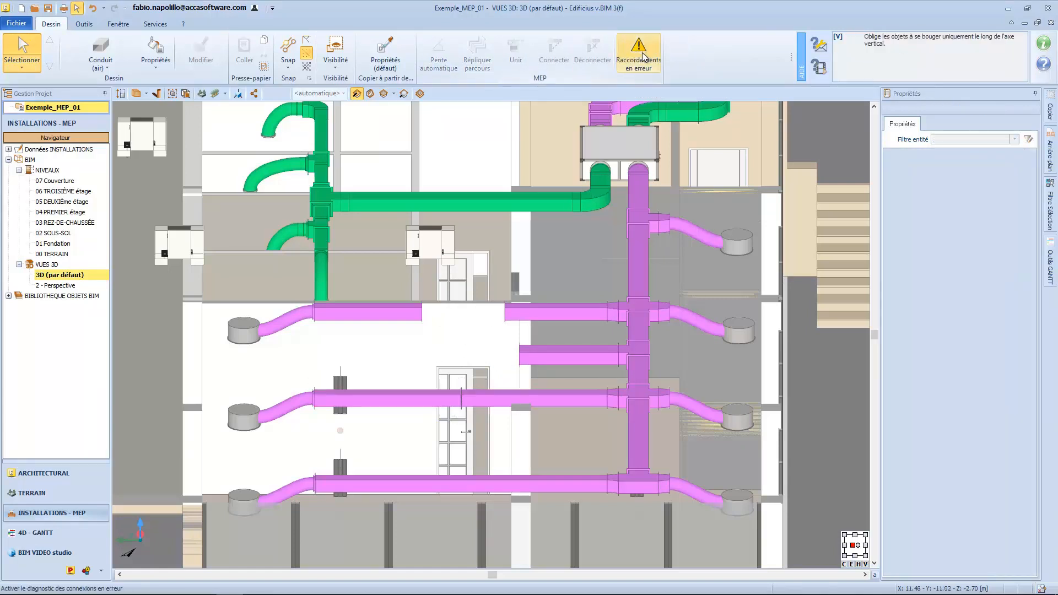
Shorten both disconnected segments to open a gap between them, bringing the diffuser-side segment to about 1.096 m
click(475, 398)
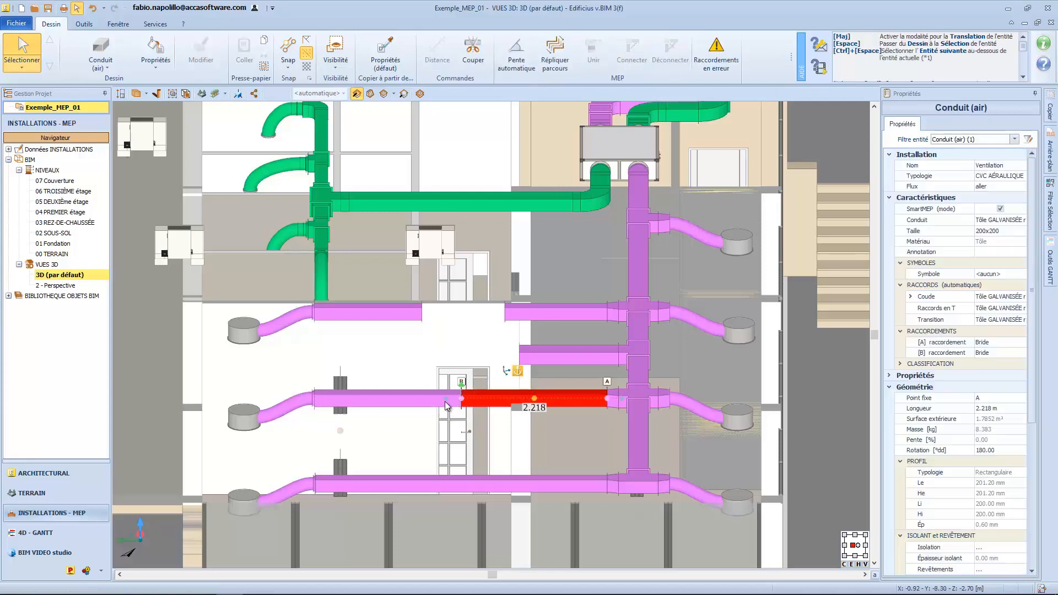
drag(447, 398, 519, 397)
click(461, 395)
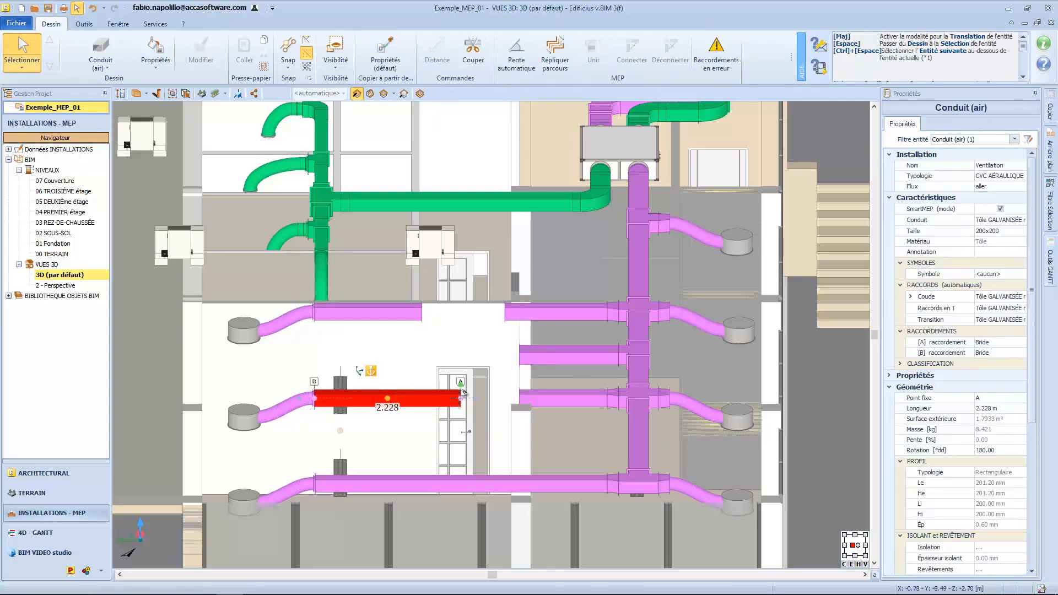
middle_drag(495, 404, 485, 396)
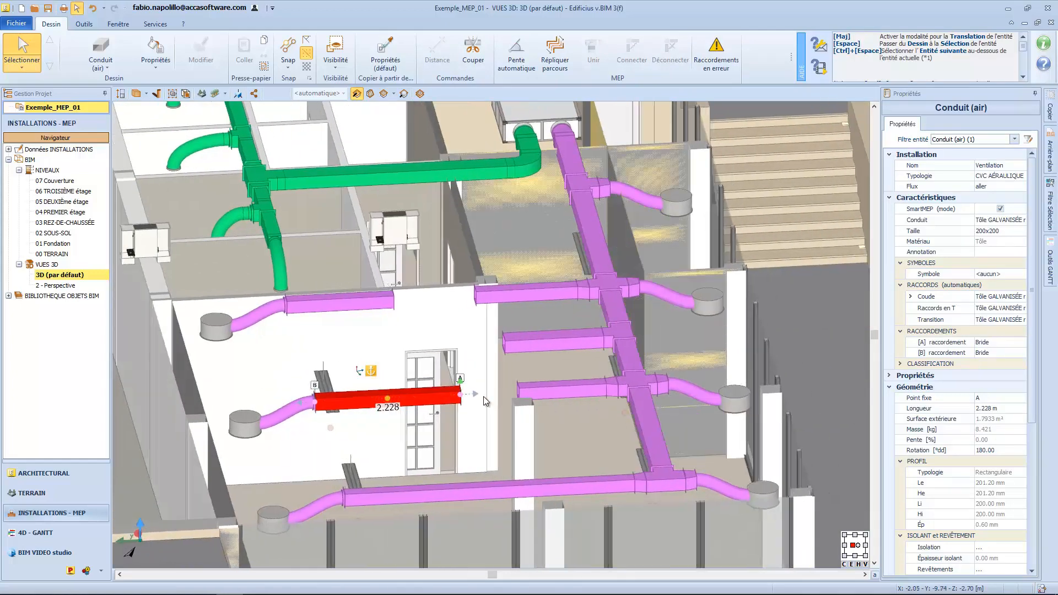
drag(474, 396, 399, 403)
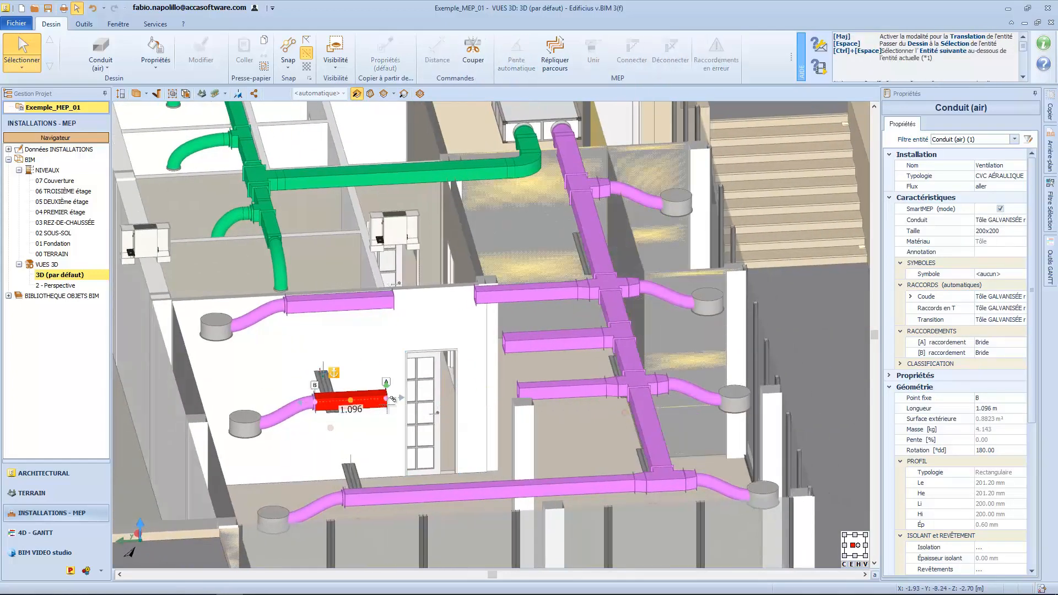
middle_drag(401, 401, 386, 388)
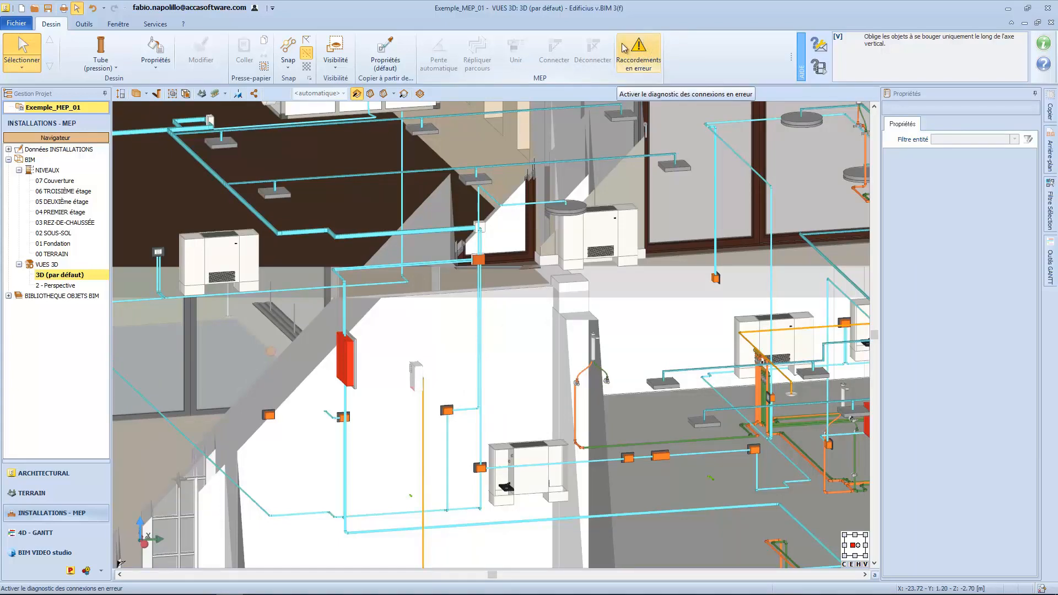
View the 03 REZ-DE-CHAUSSÉE floor plan and return to the 3D (par défaut) view
double_click(80, 223)
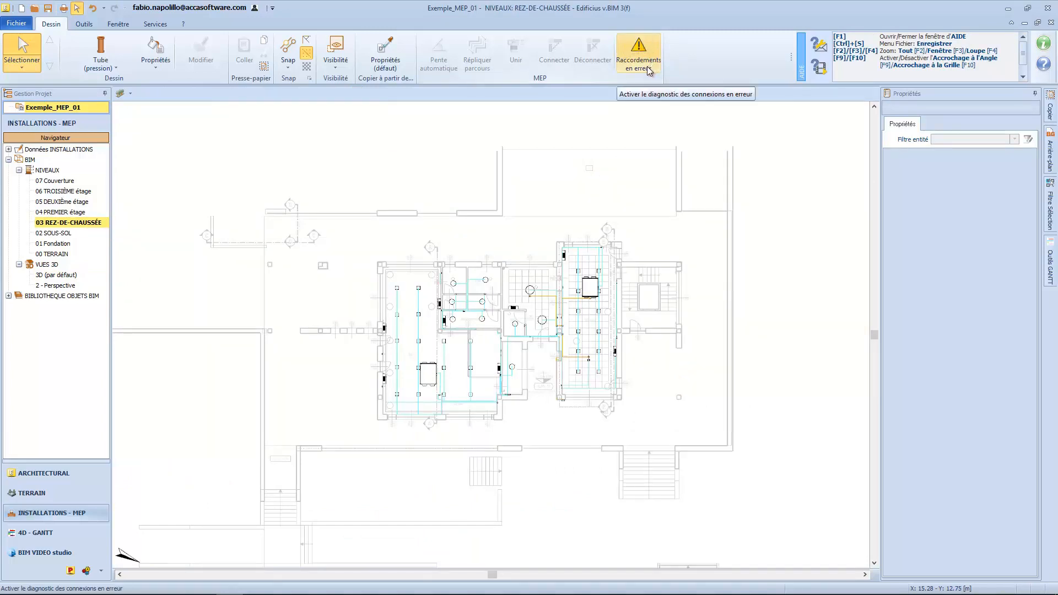
double_click(70, 275)
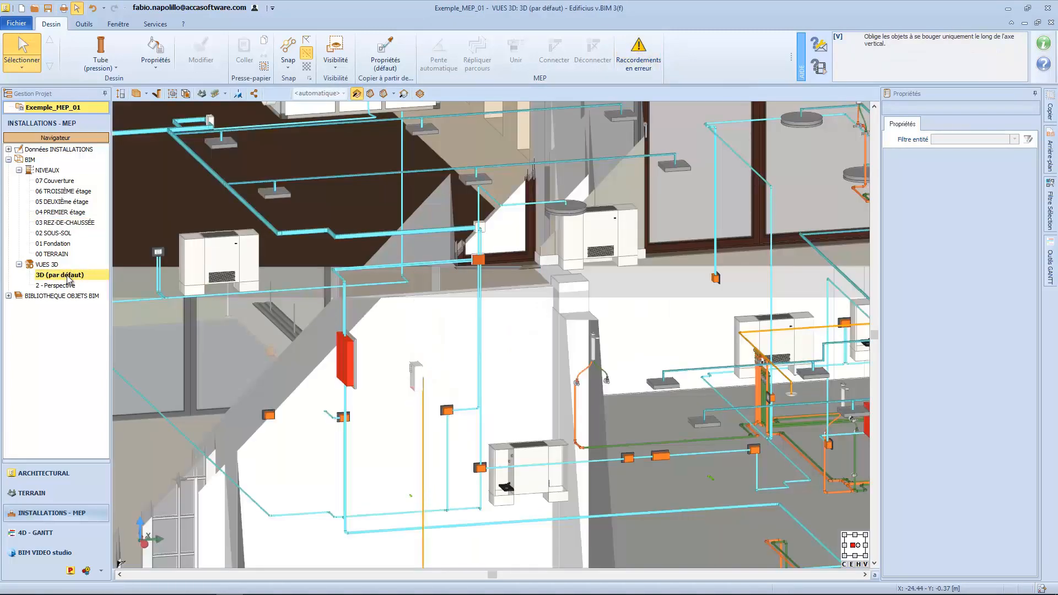
Run the connection-error diagnostic in the 3D view and inspect the warning markers on the orange junction box and the wall-mounted device
click(645, 61)
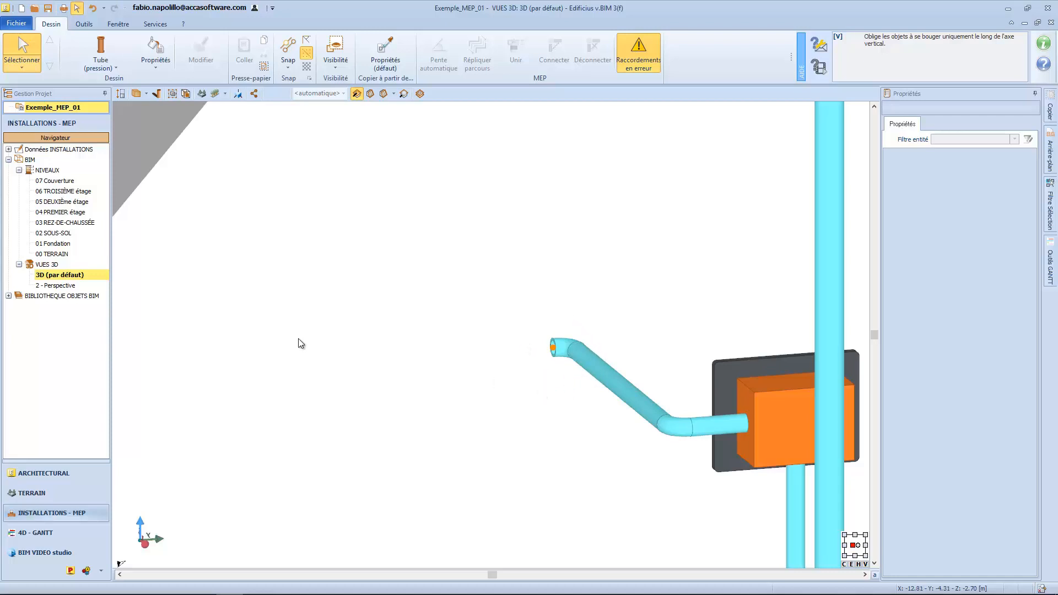
mouse_move(277, 364)
middle_down()
mouse_move(550, 340)
mouse_move(805, 416)
mouse_move(821, 471)
middle_up()
middle_drag(399, 227, 441, 335)
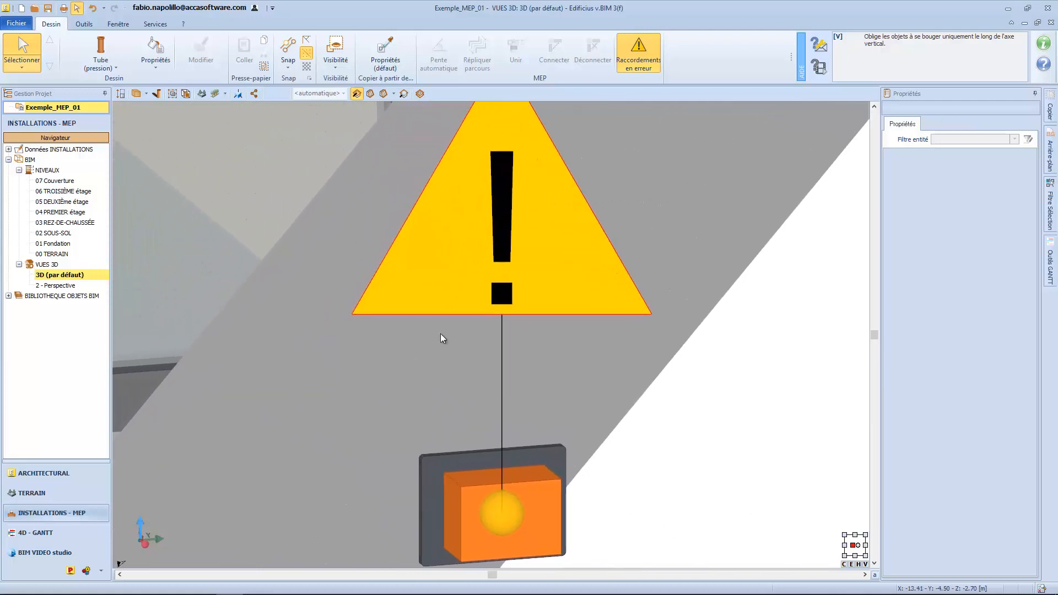
click(492, 502)
middle_drag(458, 521, 553, 405)
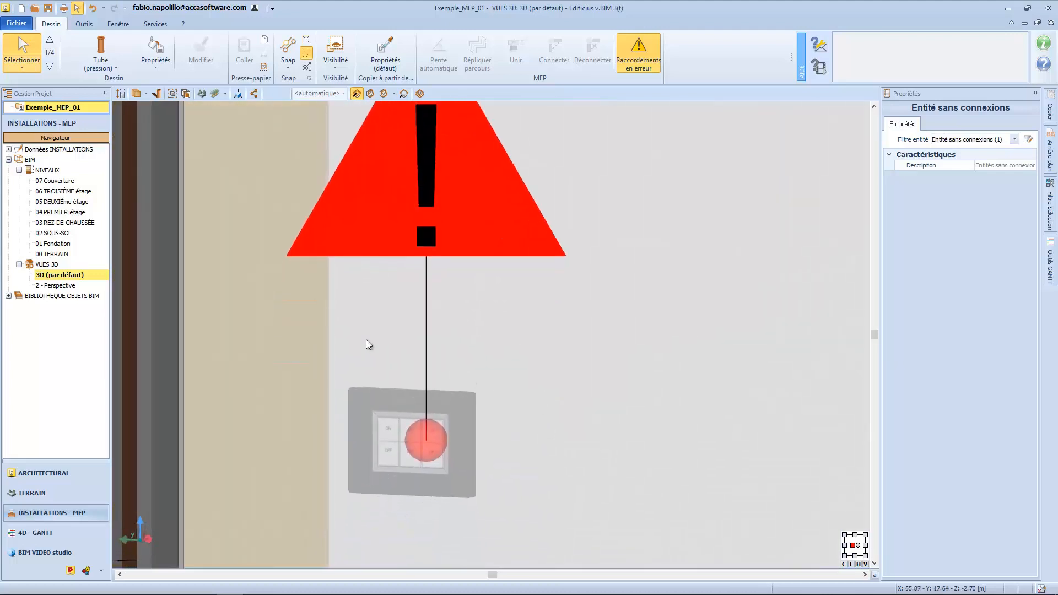
click(513, 491)
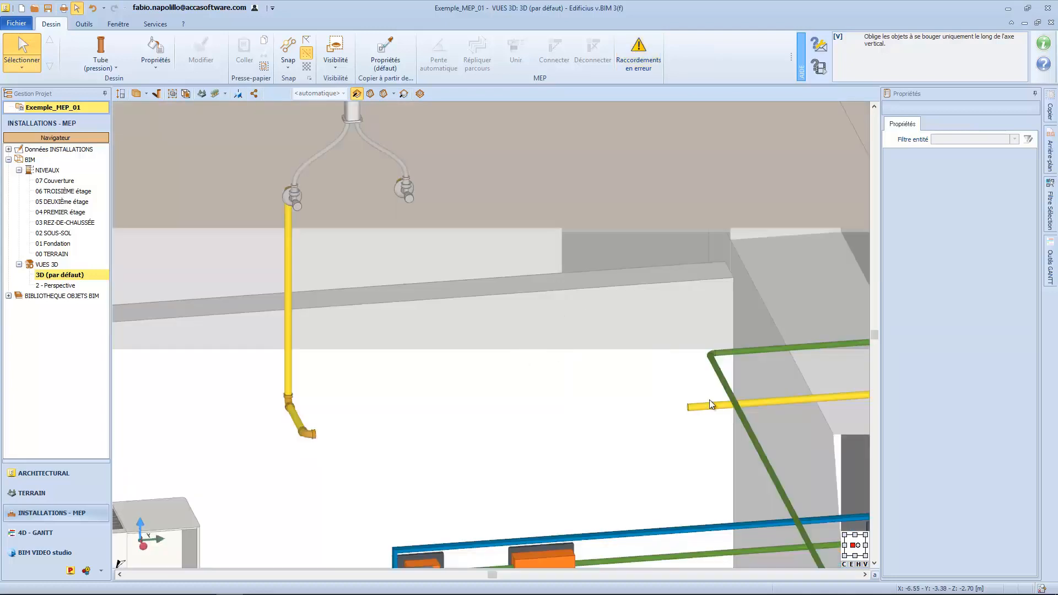
Draw a 20x2.25 multilayer pressure pipe from the open end of the horizontal yellow pipe to the elbow below the sanitary fixture's vertical pipe
click(709, 402)
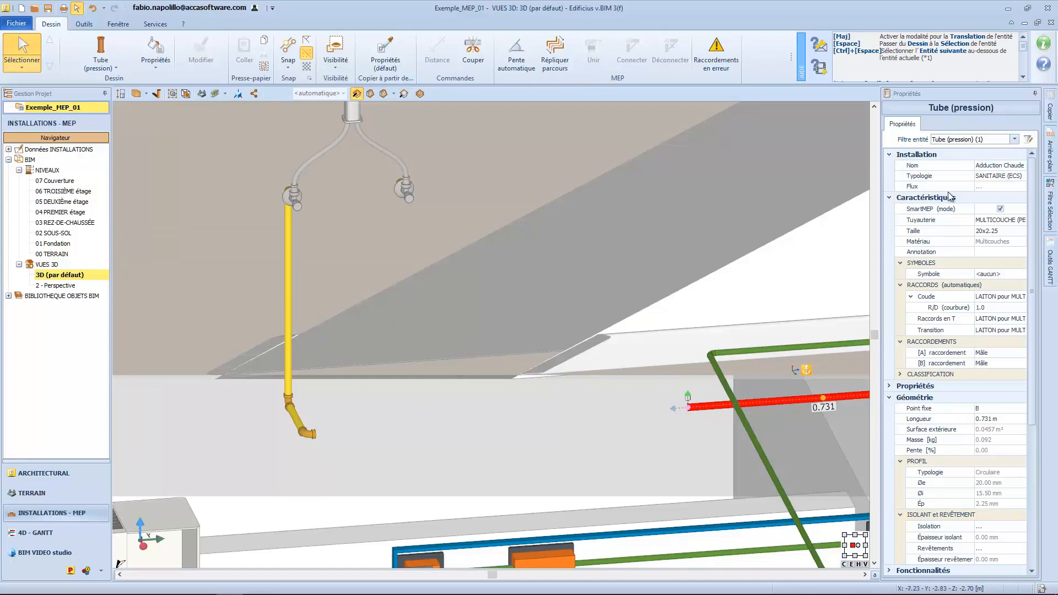
key(space)
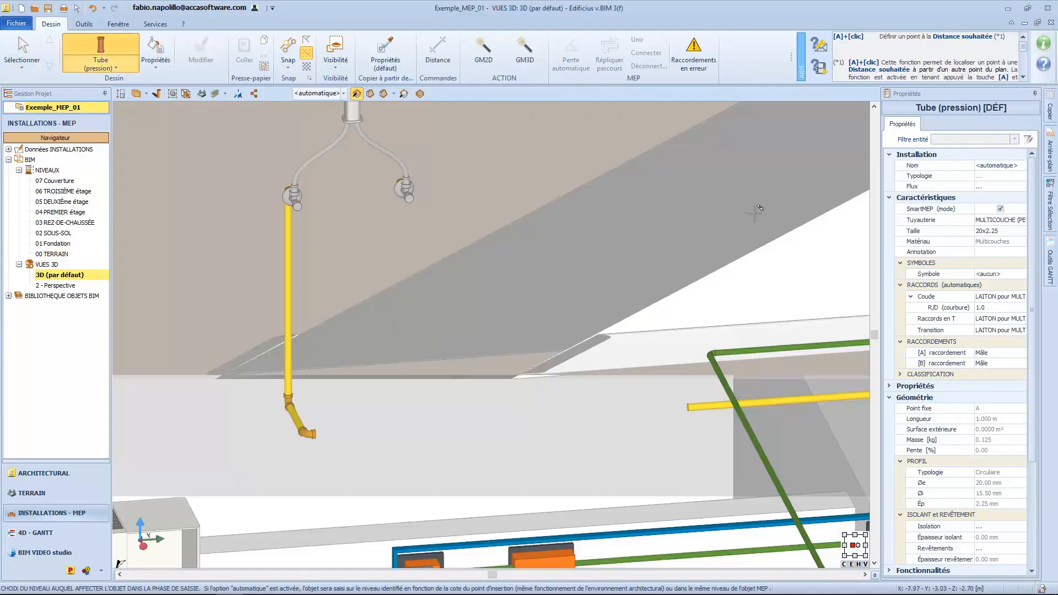
click(687, 408)
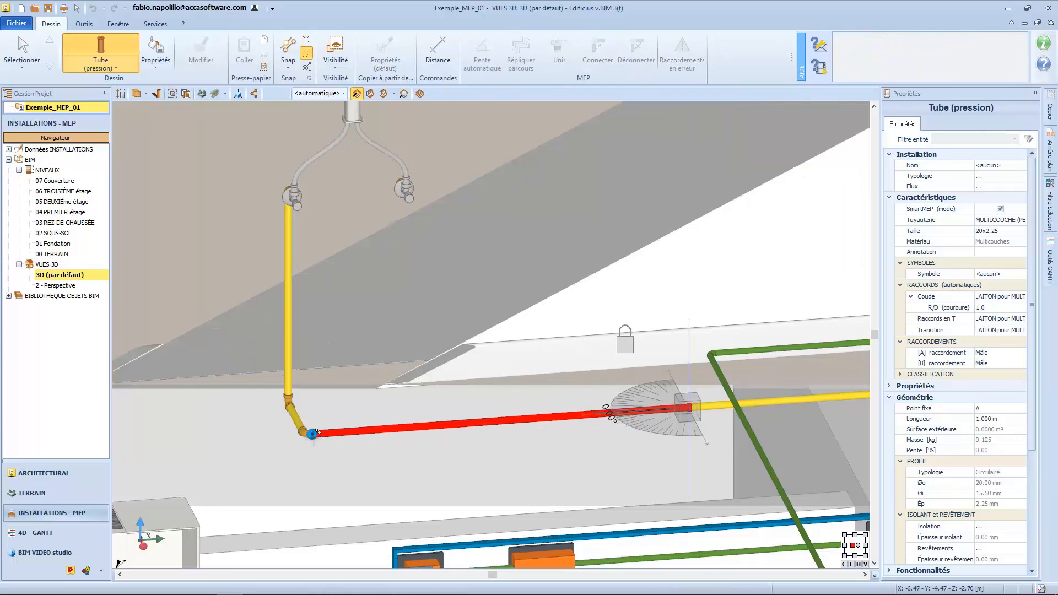
click(313, 433)
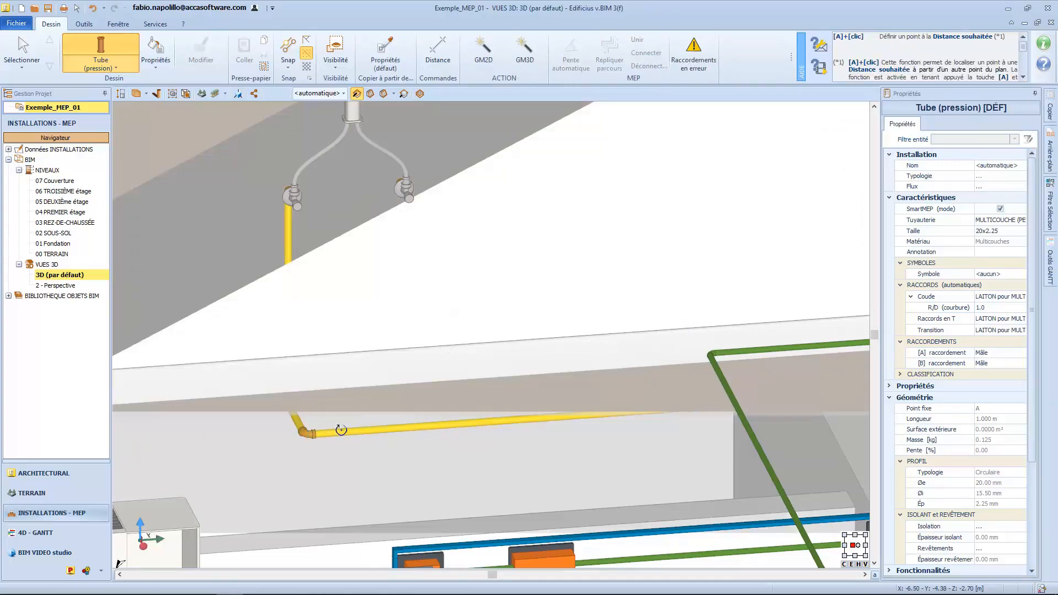
key(Escape)
click(291, 256)
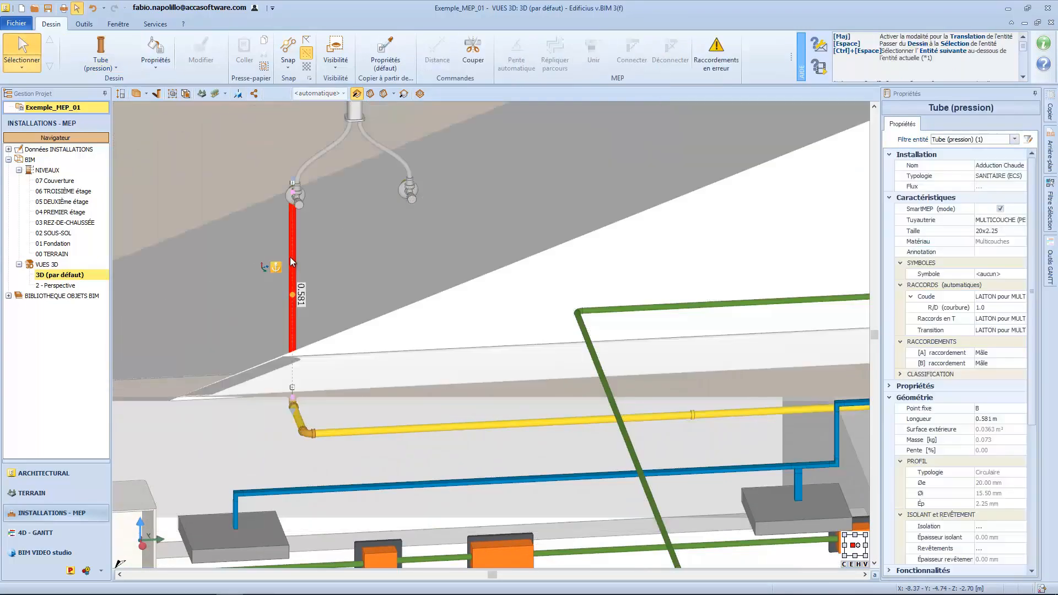
key(Escape)
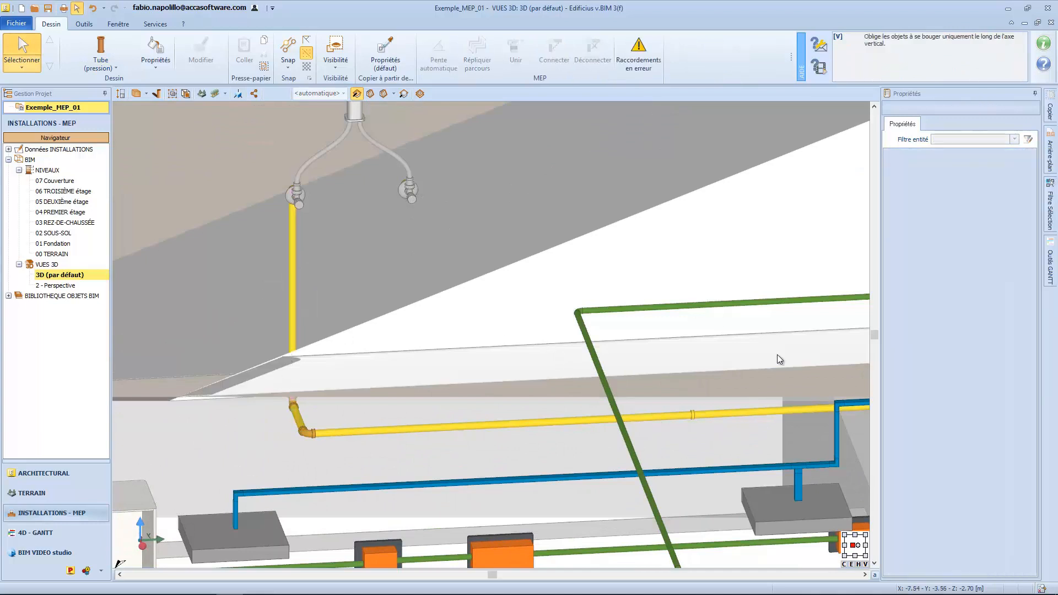
Undo the last pipe and redraw it in the Adduction Froide network, from the horizontal yellow pipe's open end to the elbow below the sanitary fixture
click(637, 51)
key(ctrl+z)
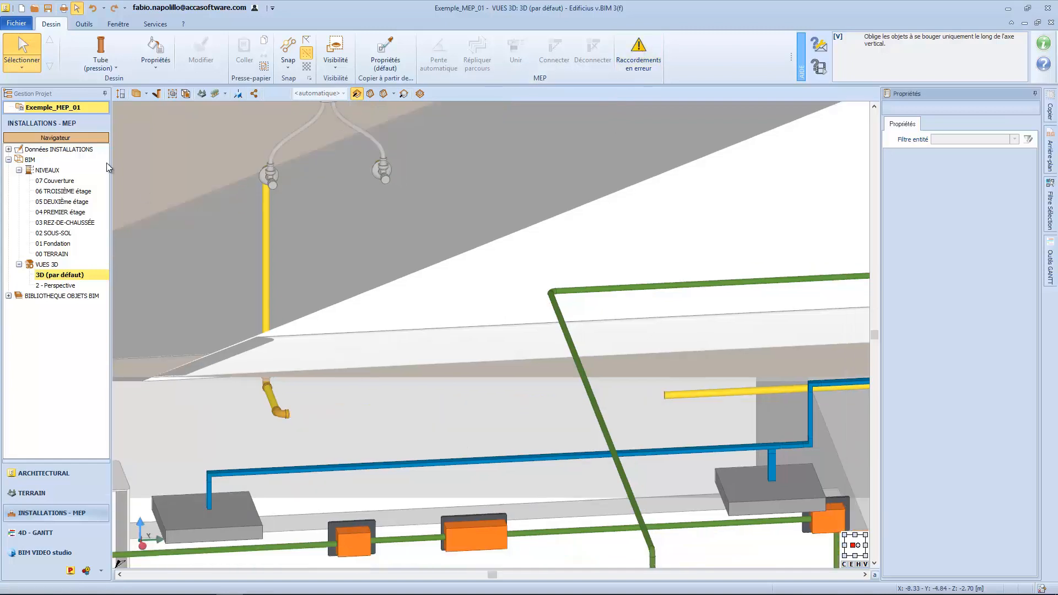
click(108, 45)
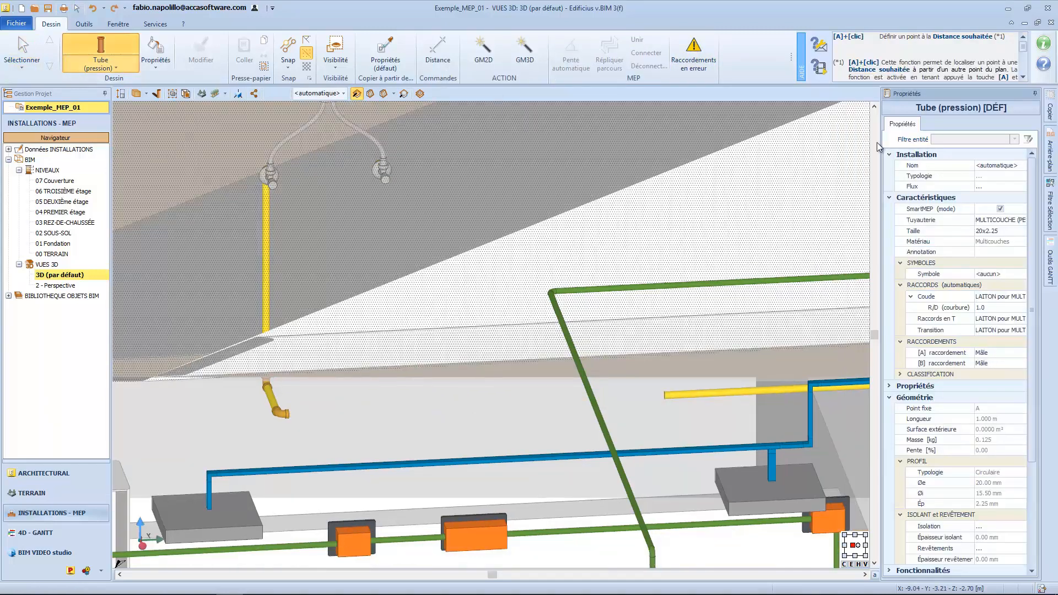
click(1002, 166)
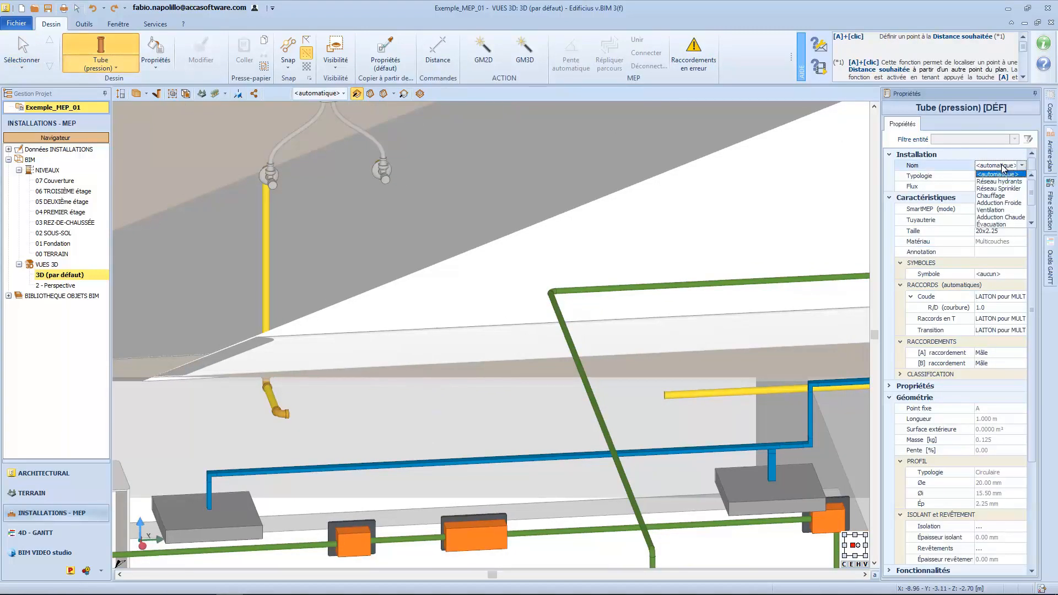
click(997, 202)
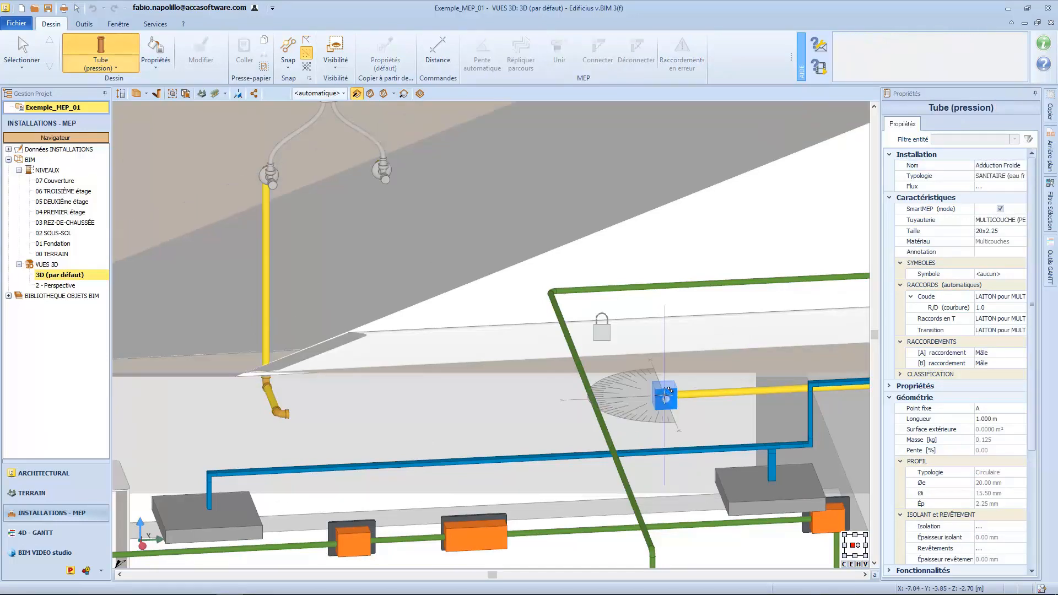
click(289, 410)
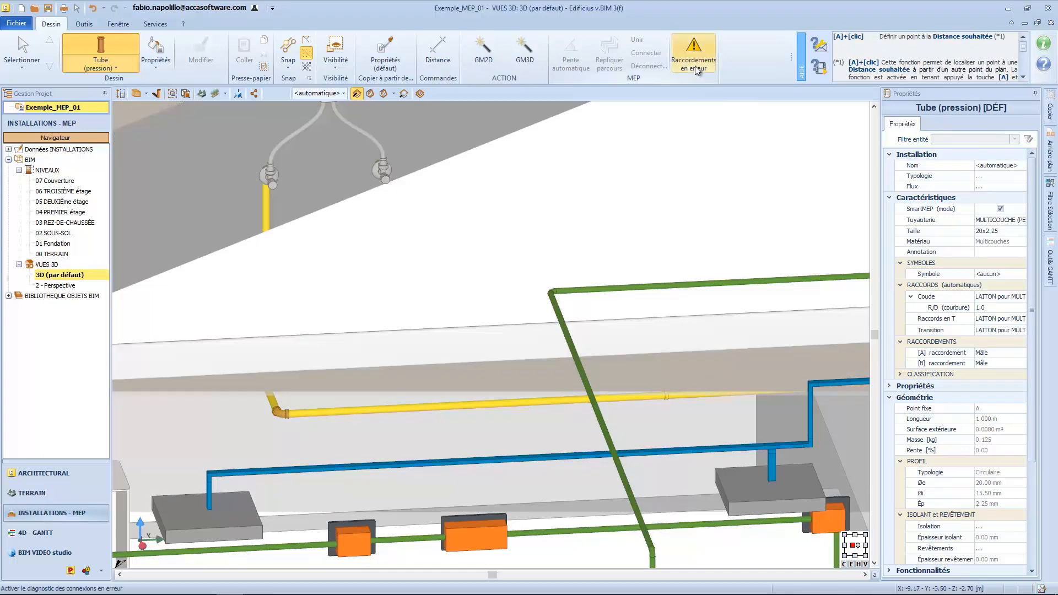
Run the connection-error diagnostic and inspect the warning marker on the isolated orange junction box near the yellow wall
click(695, 65)
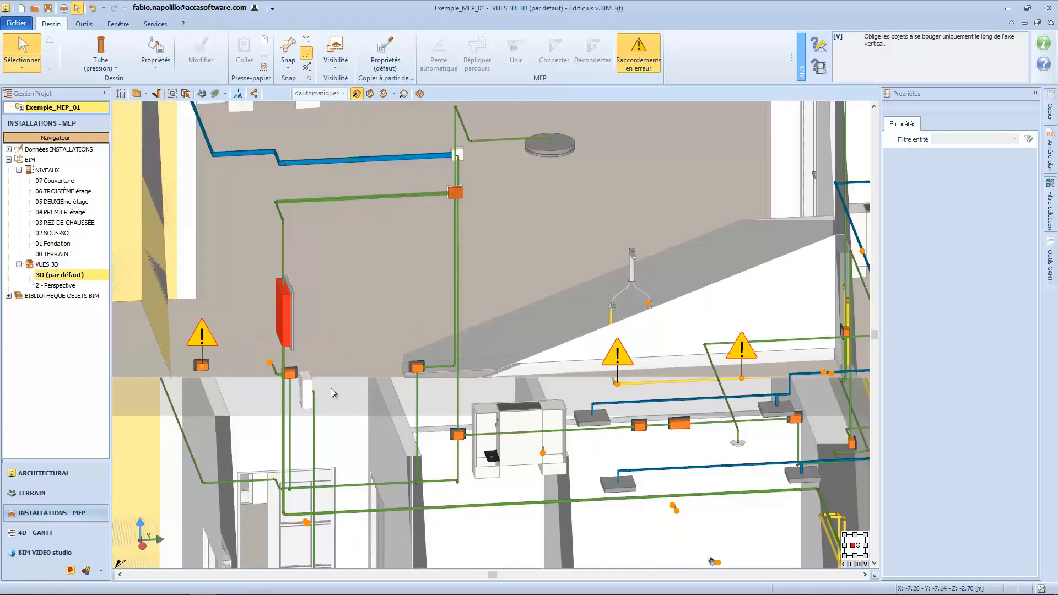
click(199, 337)
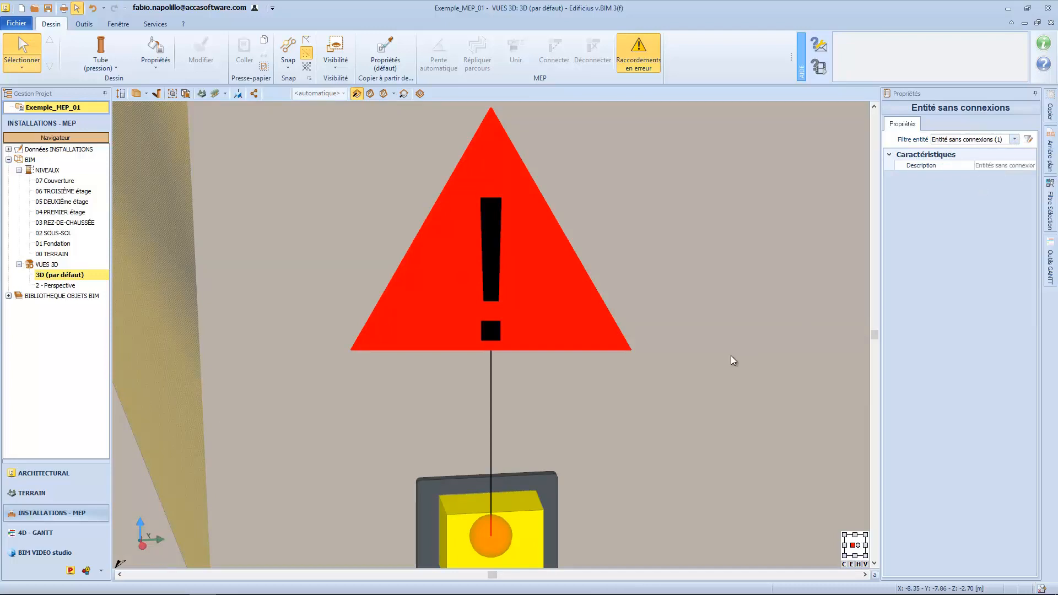
scroll(730, 356, down, 5)
scroll(731, 356, down, 4)
middle_drag(733, 355, 384, 323)
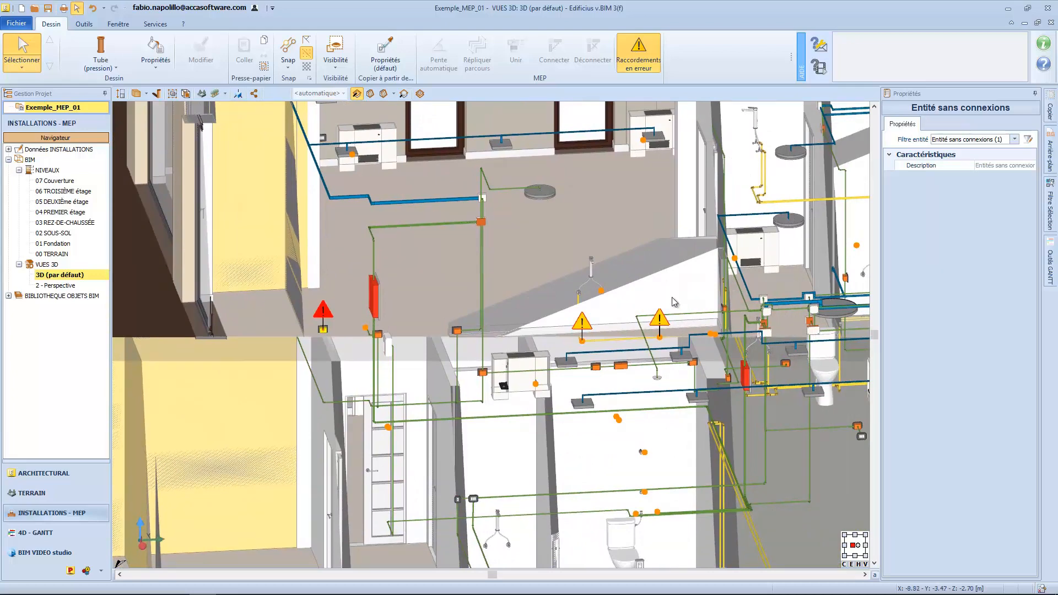
Read the error description at the joint between the new pipe and the existing yellow pipe, and switch the diagnostic off and on again
double_click(658, 323)
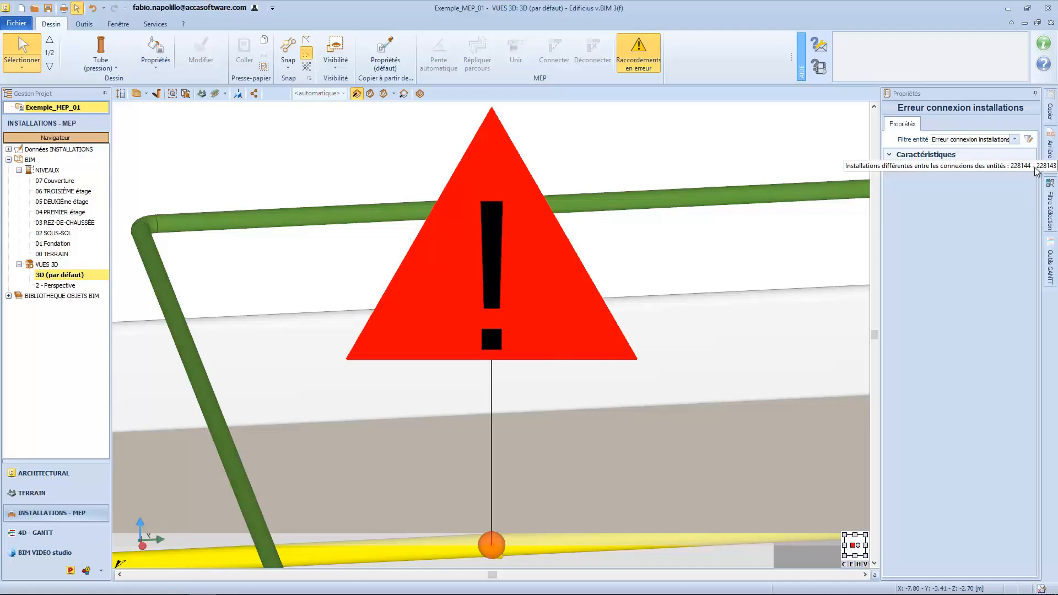
scroll(411, 307, down, 5)
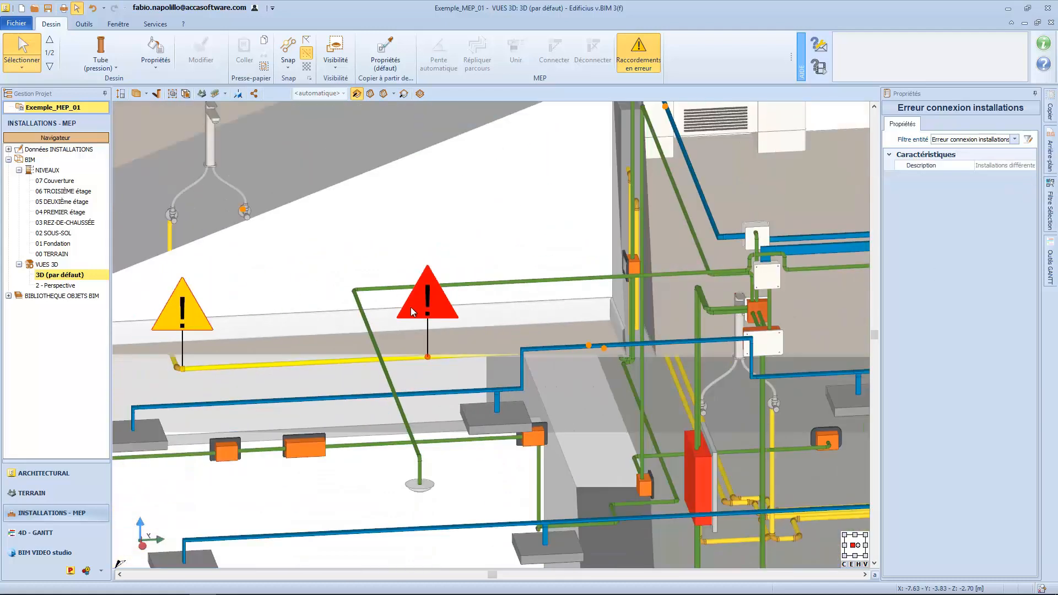
scroll(411, 307, down, 5)
middle_drag(361, 308, 681, 351)
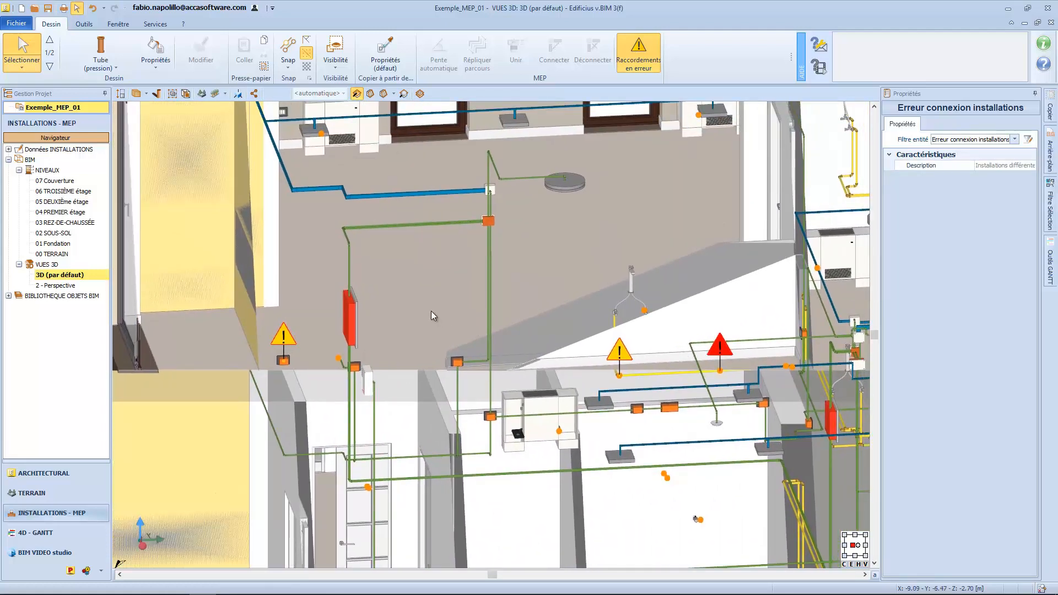
click(631, 64)
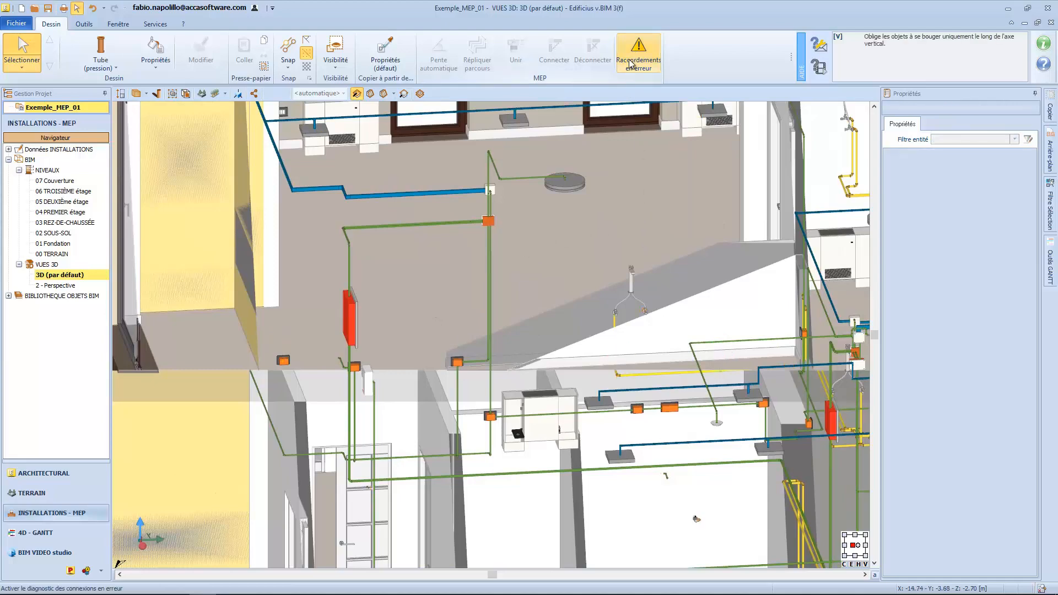
click(631, 64)
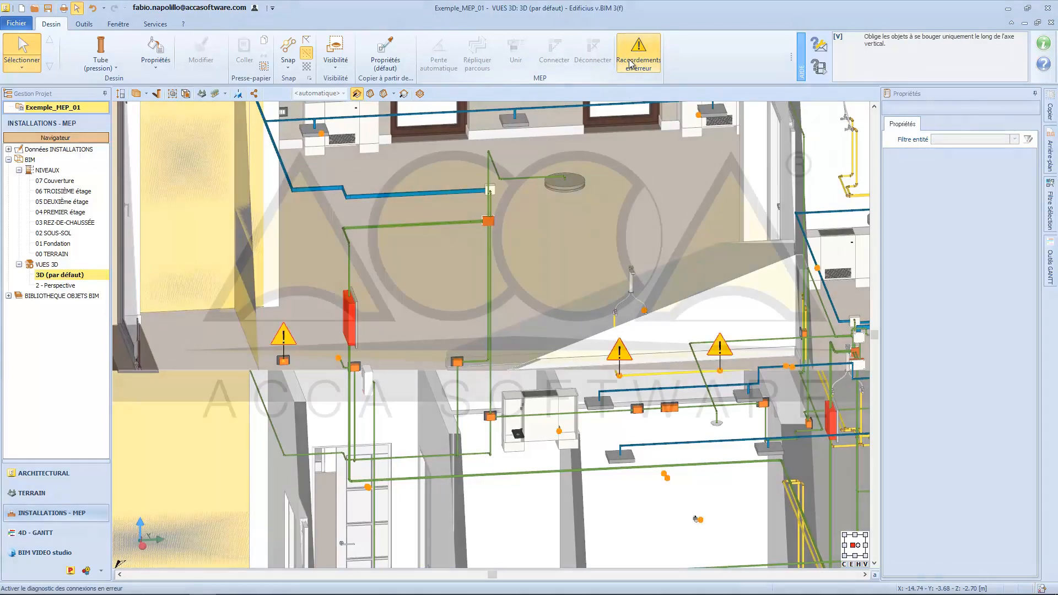